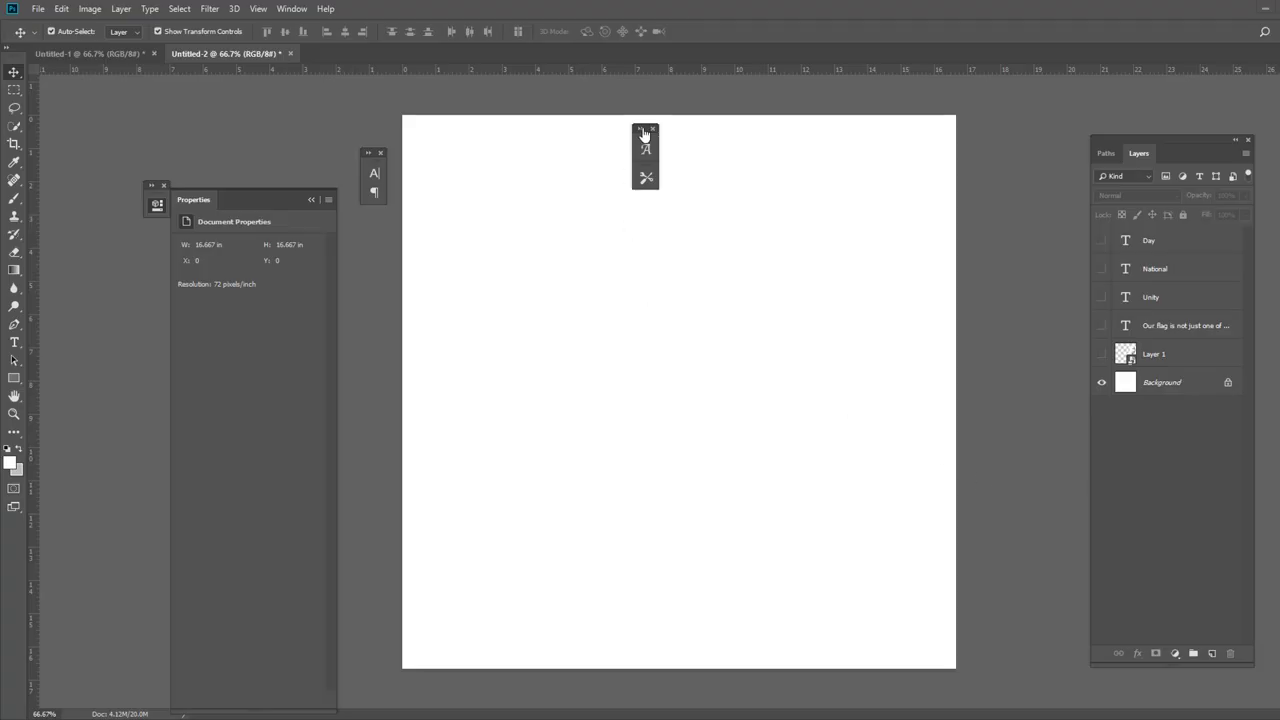
Fill the Background layer with light grey #bcbdbe.
left_click(653, 128)
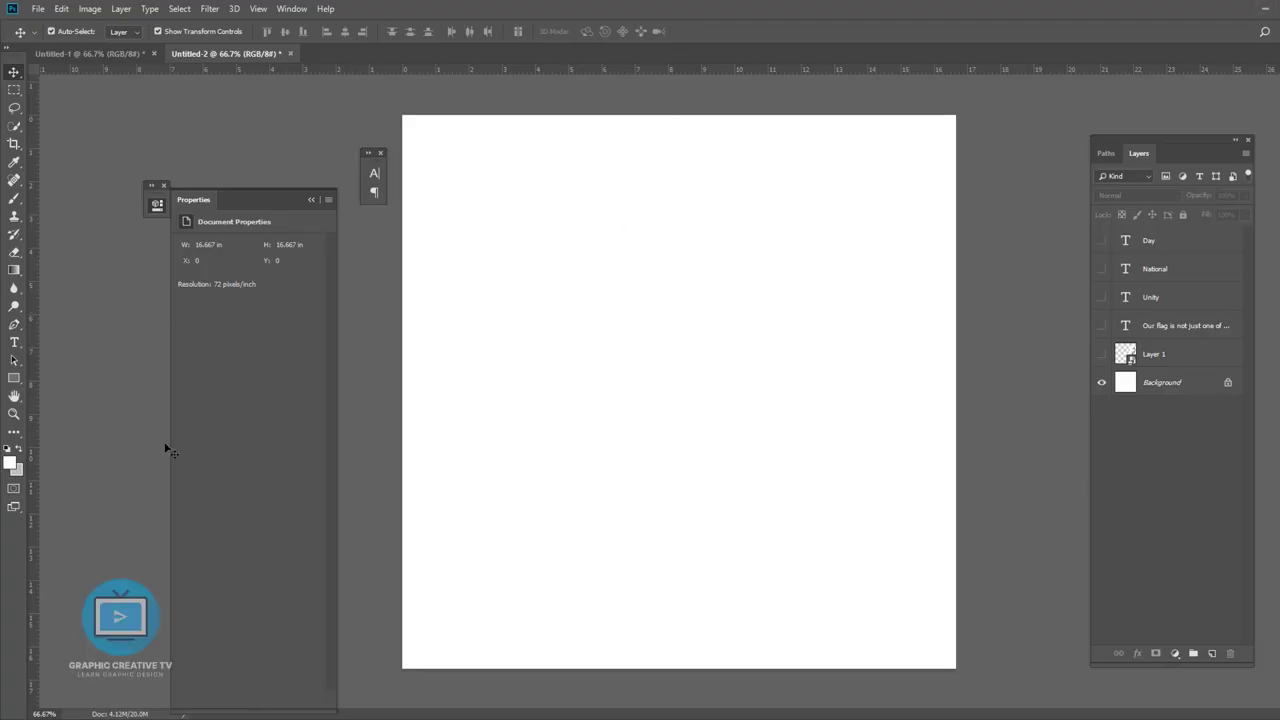
left_click(16, 467)
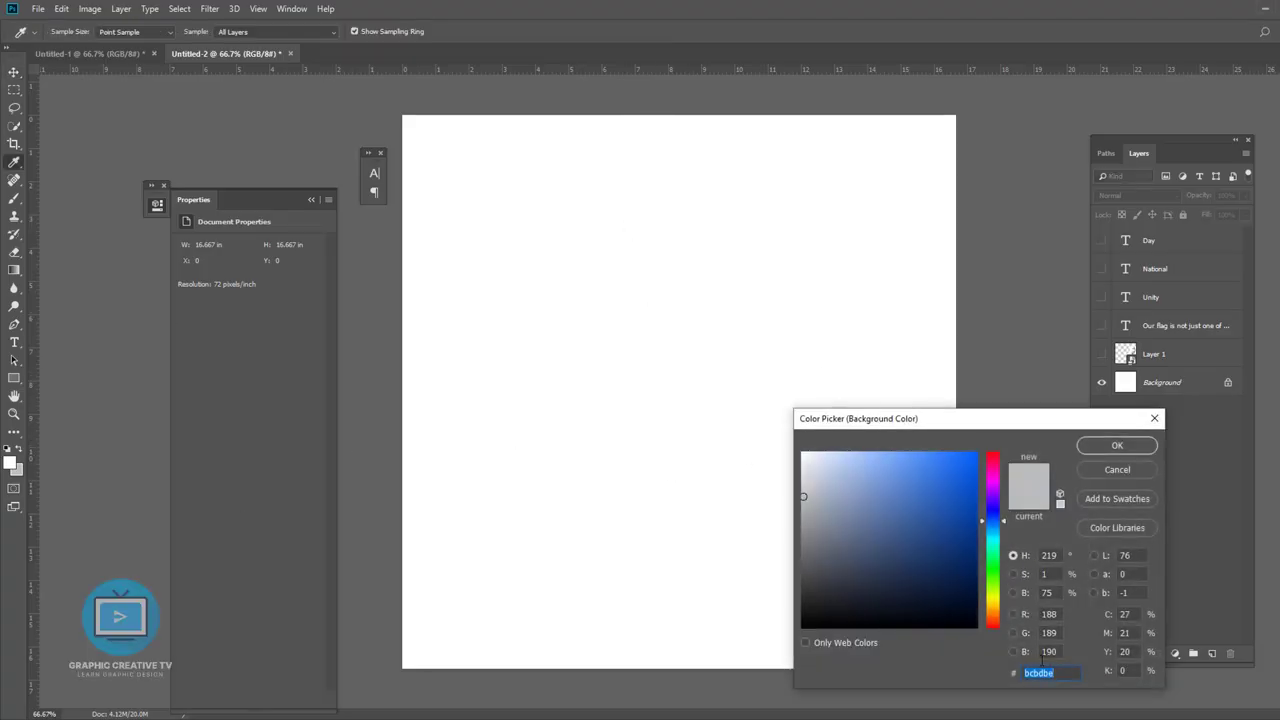
left_click(1117, 446)
left_click(1180, 384)
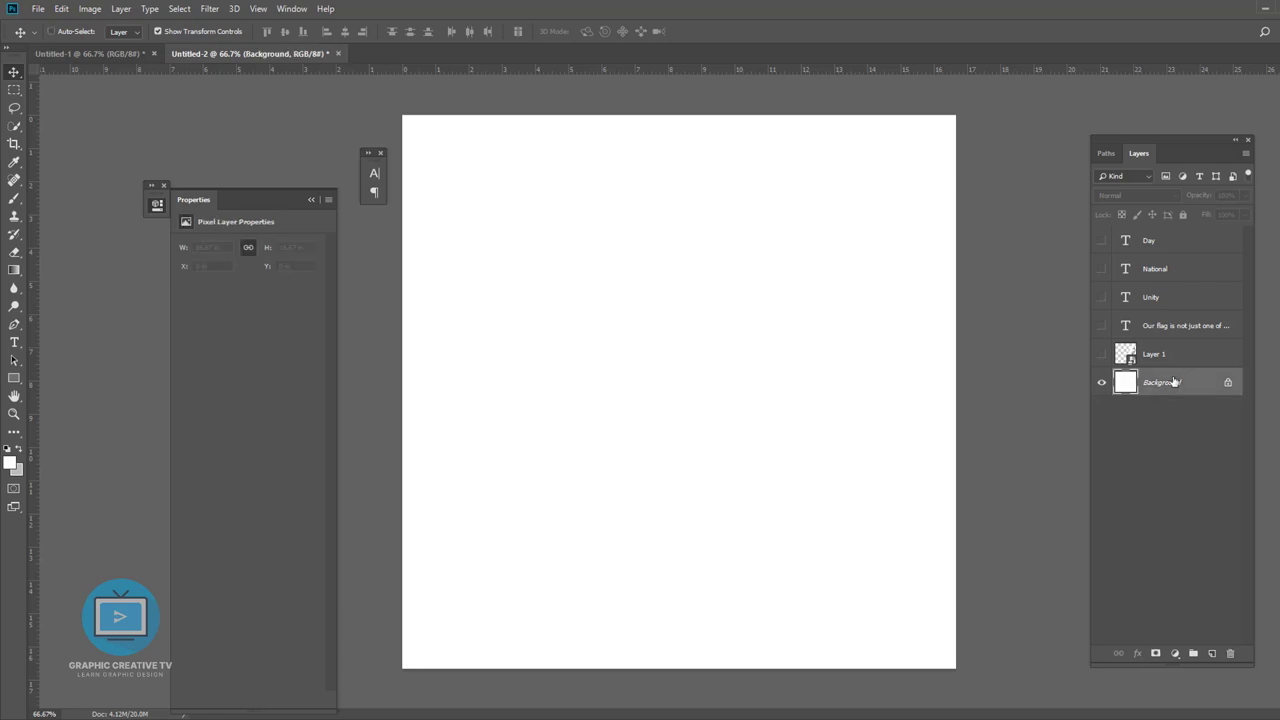
key("ctrl+BackSpace")
Show the white portrait layer, set it to Normal blending and centre it on the canvas.
left_click(1160, 354)
left_click(1101, 354)
left_click_drag(900, 350, 745, 372)
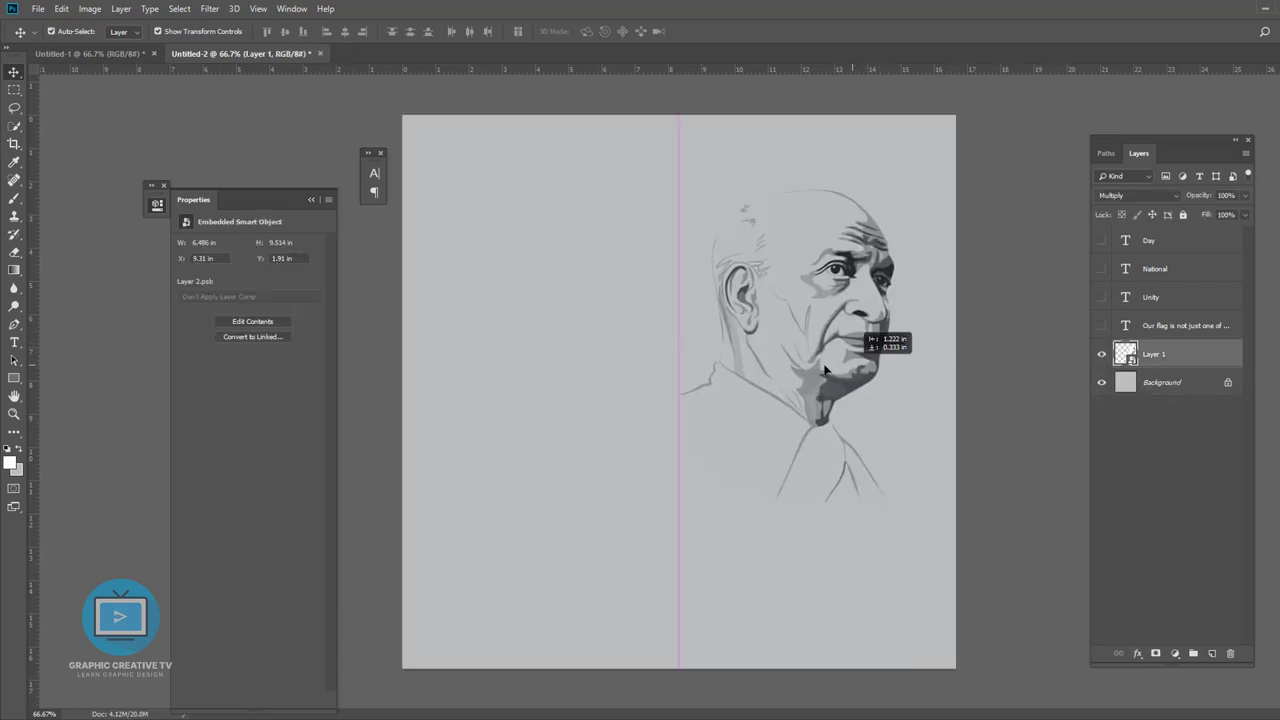
left_click(1135, 195)
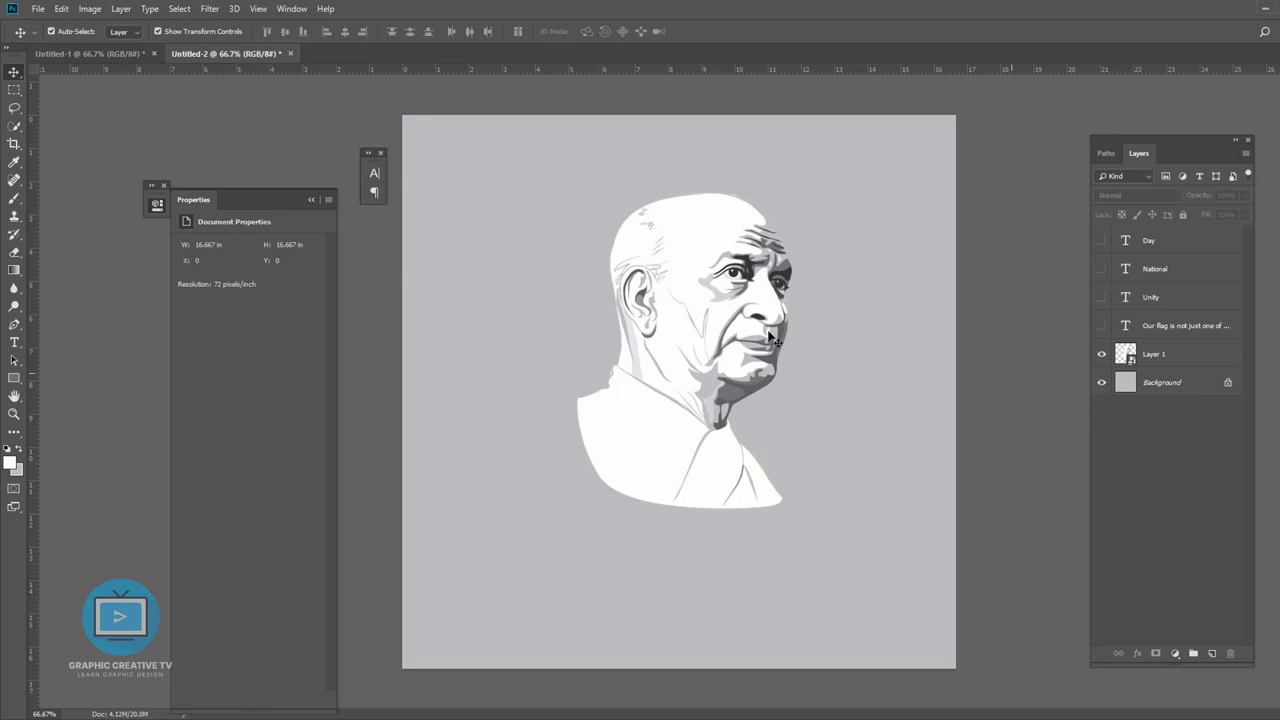
mouse_move(745, 331)
left_mouse_down()
mouse_move(745, 342)
mouse_move(752, 308)
left_mouse_up()
Add a new Layer 2 and move it beneath the portrait layer.
key("ctrl+shift+n")
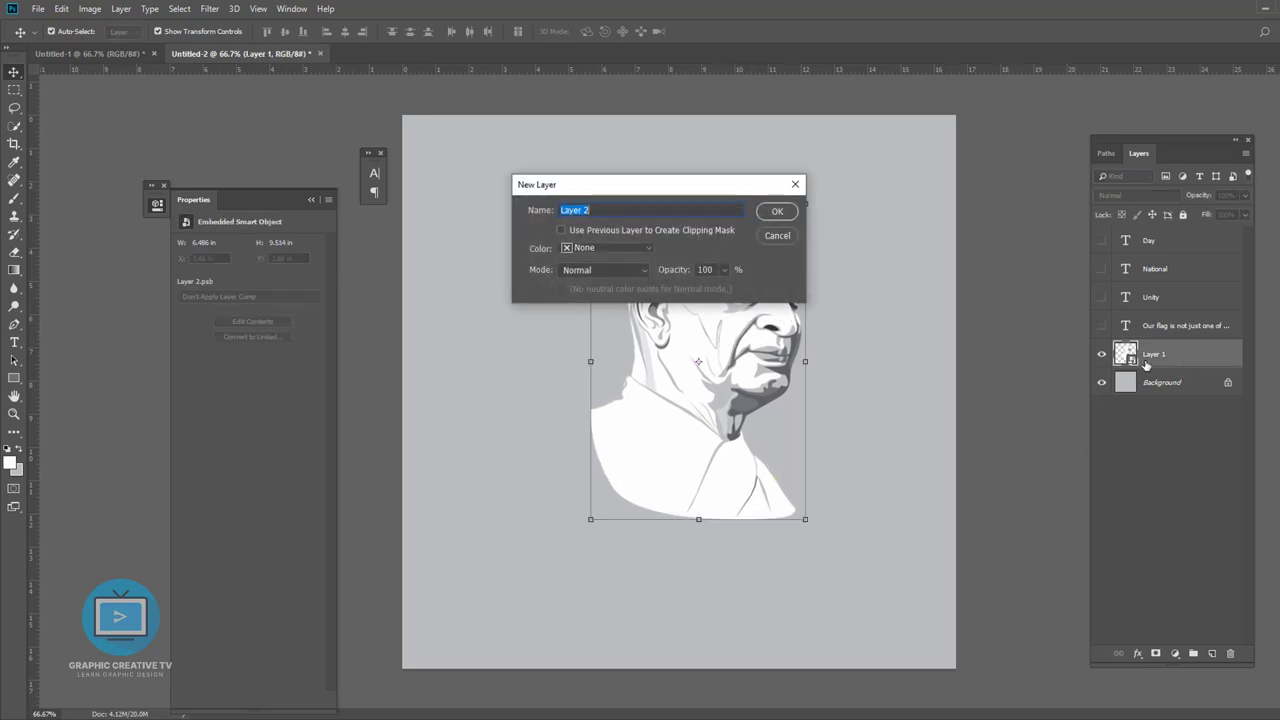
key("Return")
left_click_drag(1150, 355, 1150, 395)
Paint a large soft white glow at the canvas centre on Layer 2.
left_click(14, 200)
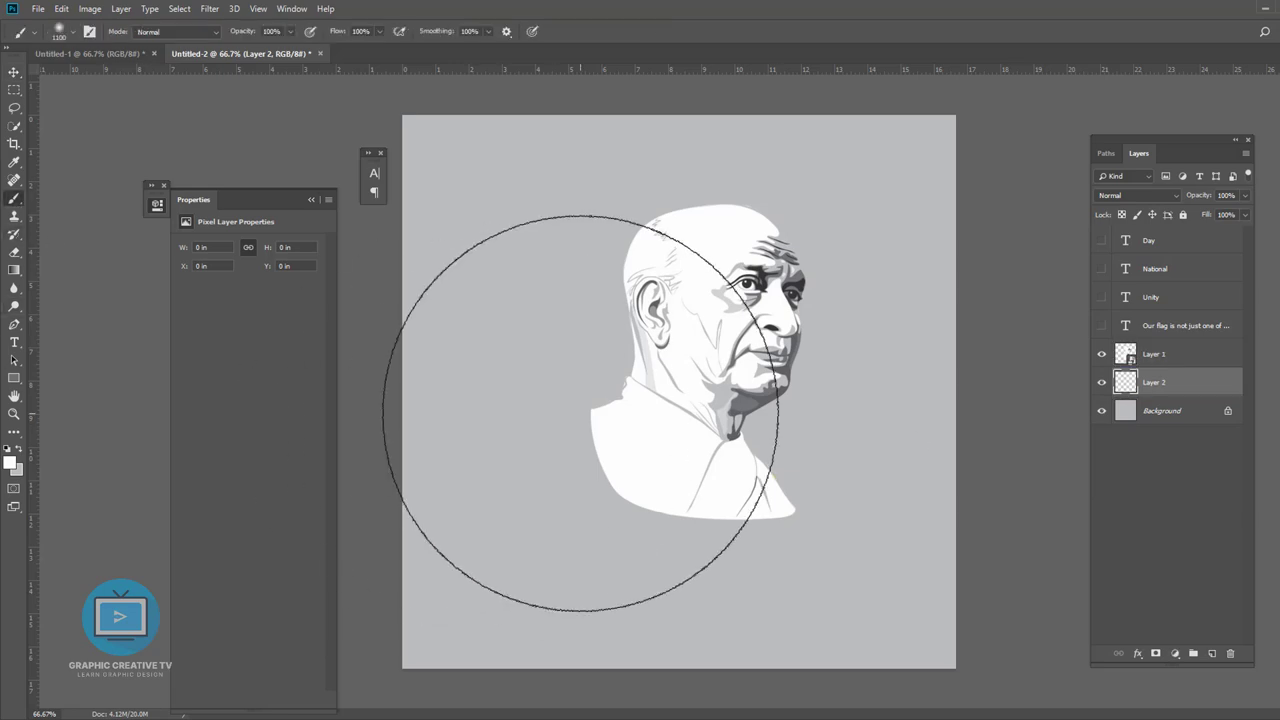
left_click(686, 387)
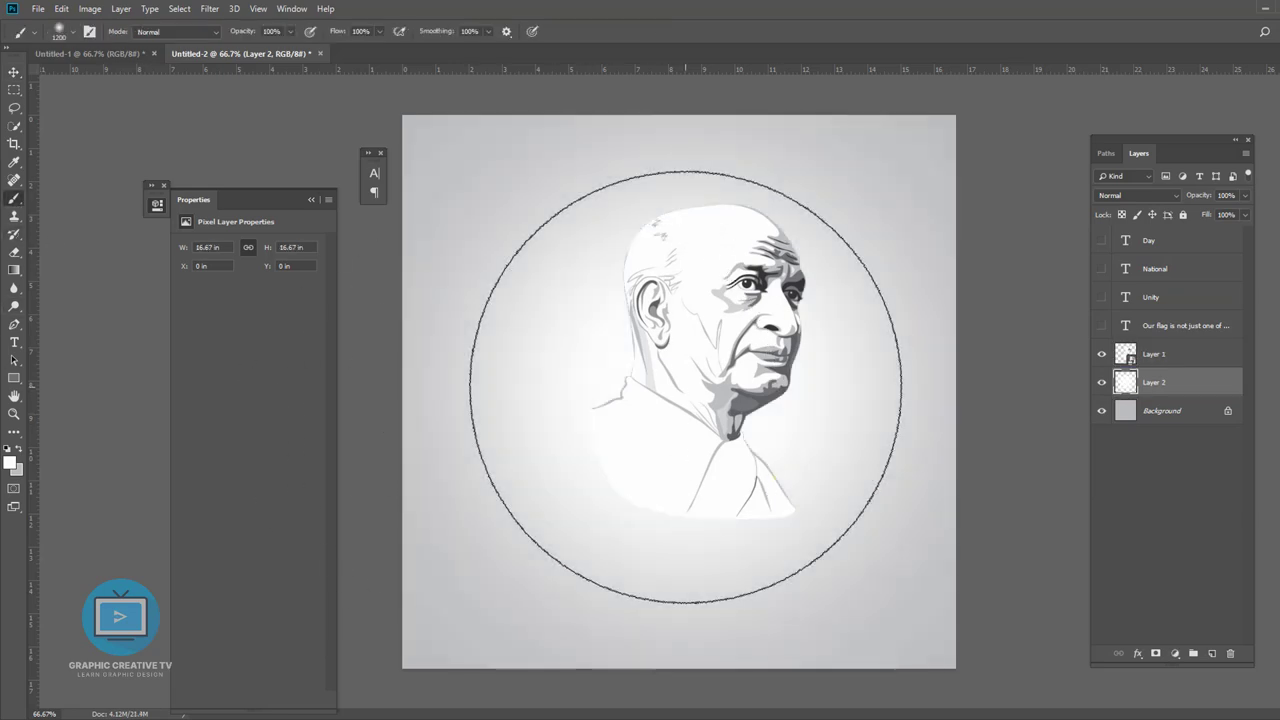
left_click(686, 387)
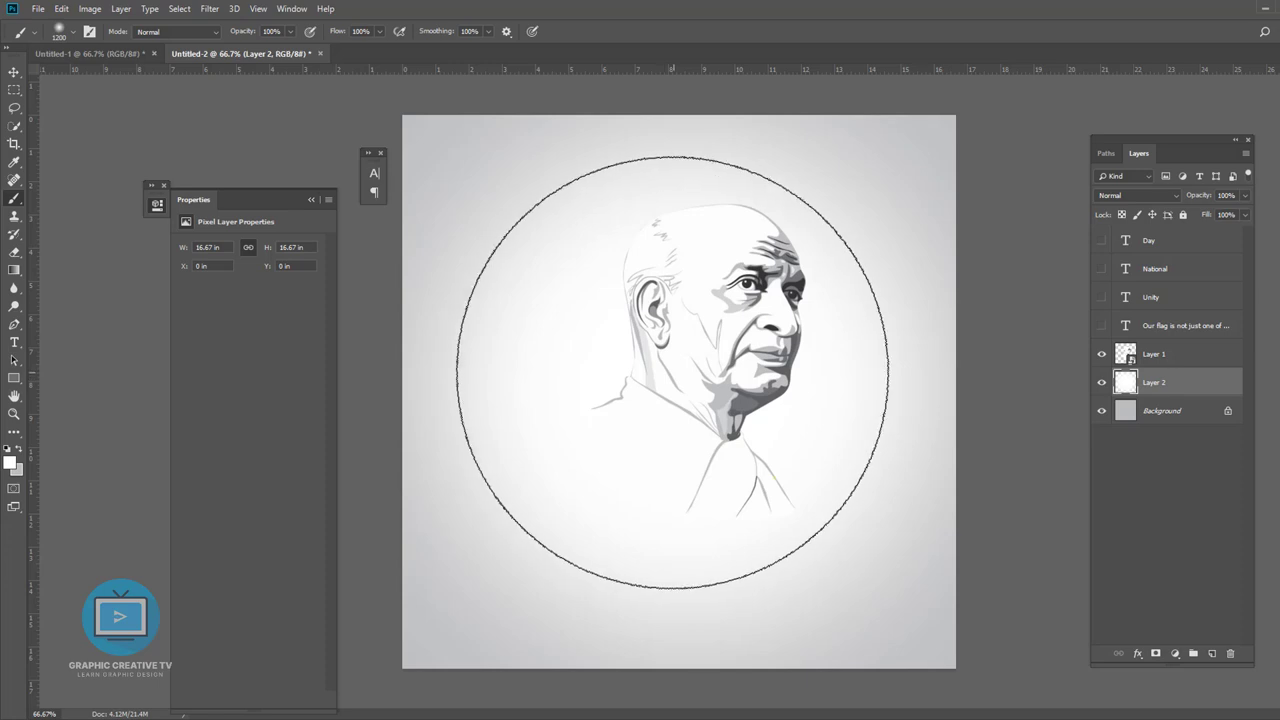
left_click(16, 73)
left_click(740, 388)
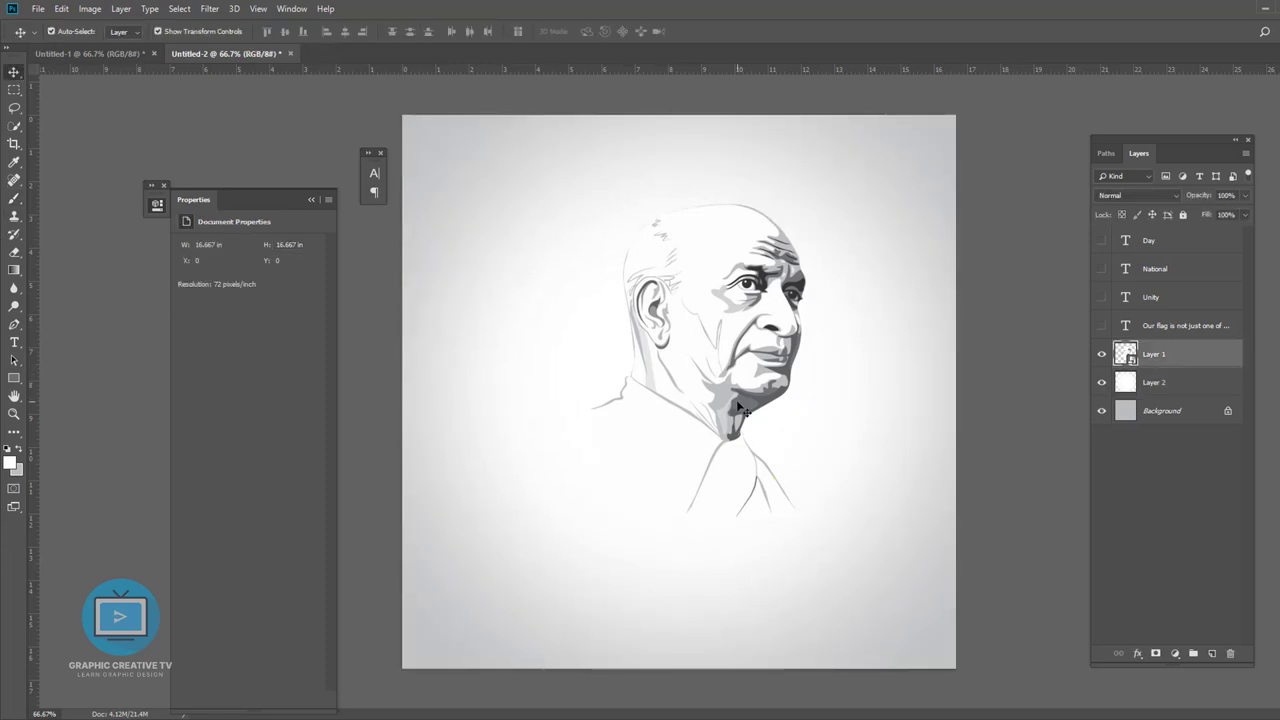
left_click(210, 8)
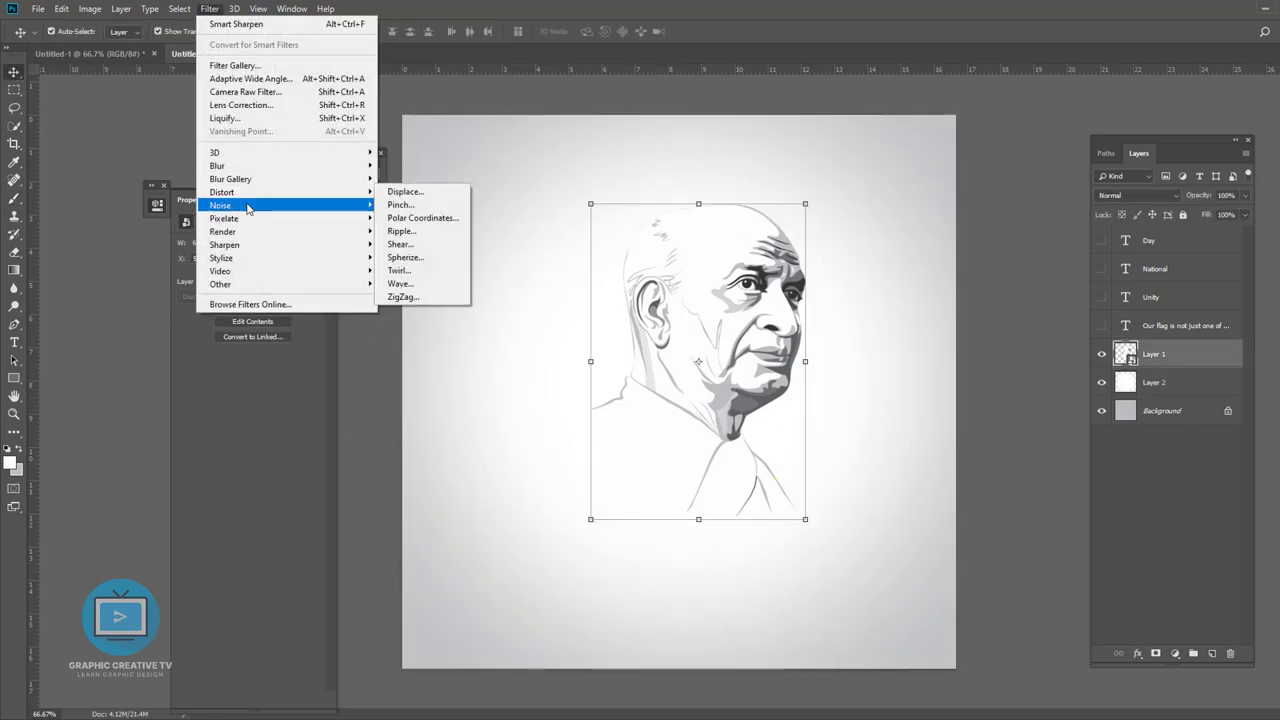
mouse_move(225, 244)
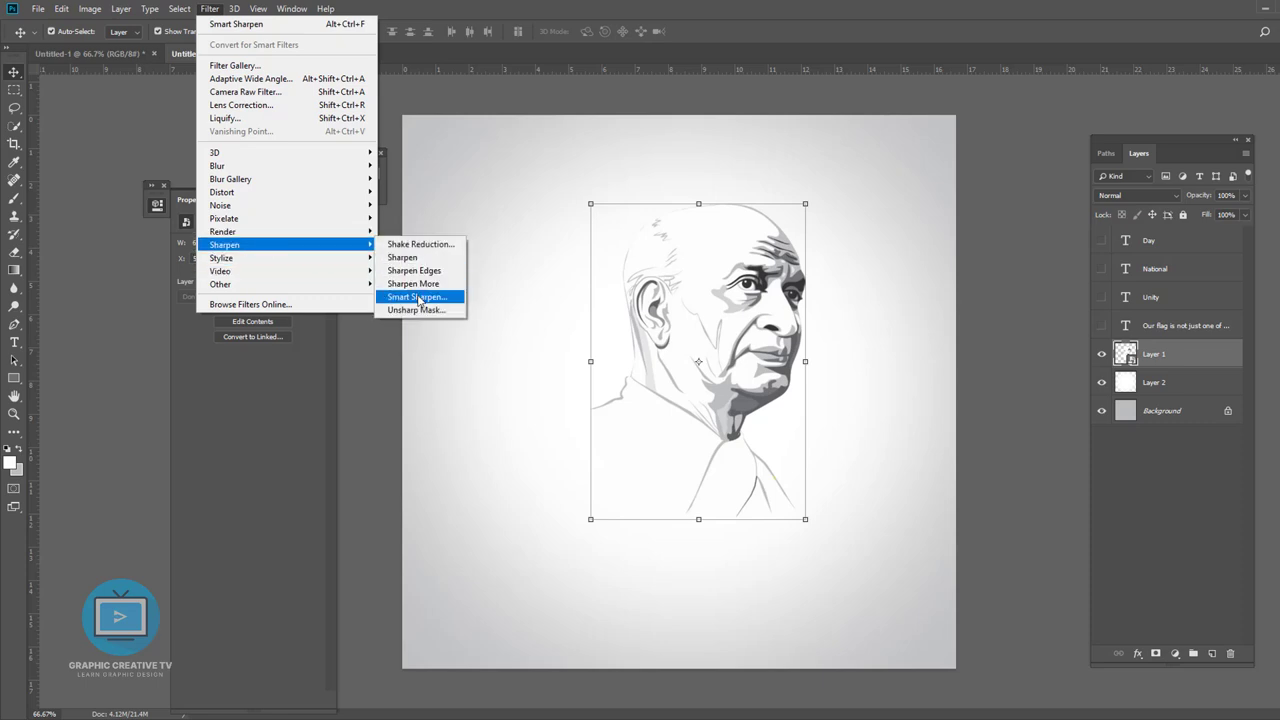
Apply Smart Sharpen to the portrait at 66% amount, 2.3 px radius, and reveal the flag quote.
left_click(420, 297)
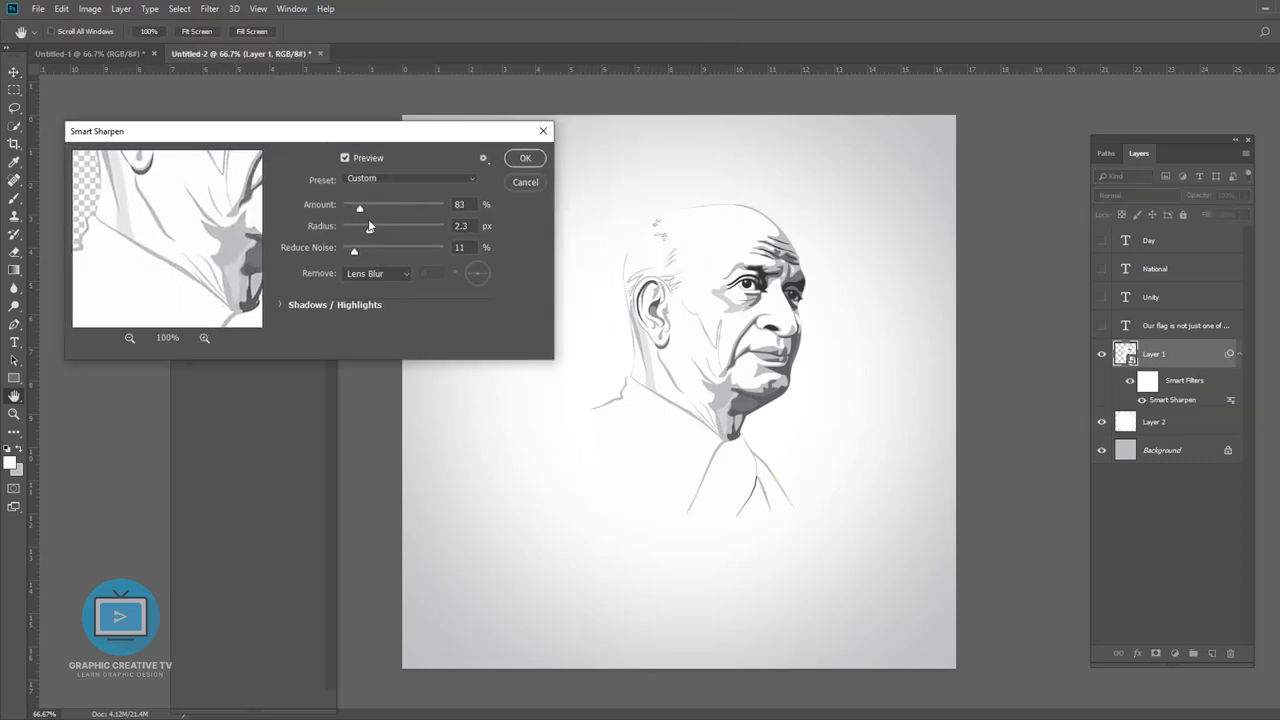
left_click(404, 211)
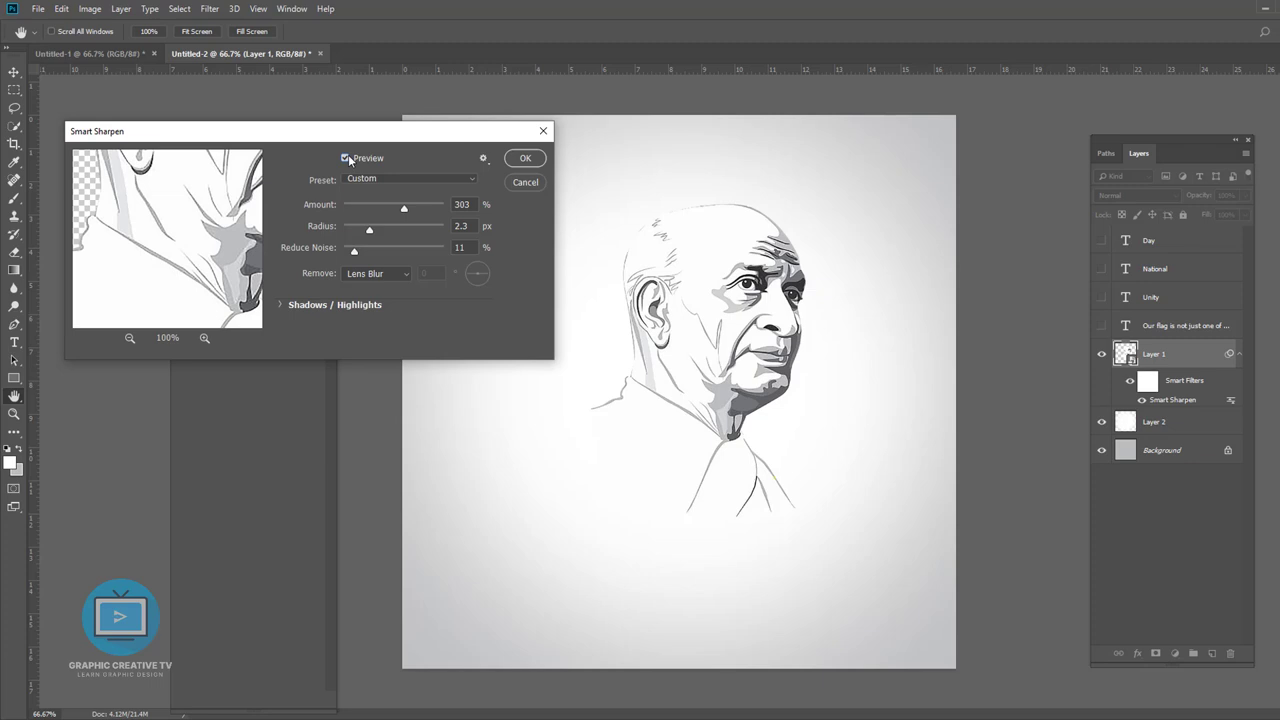
left_click_drag(404, 211, 357, 211)
left_click(515, 163)
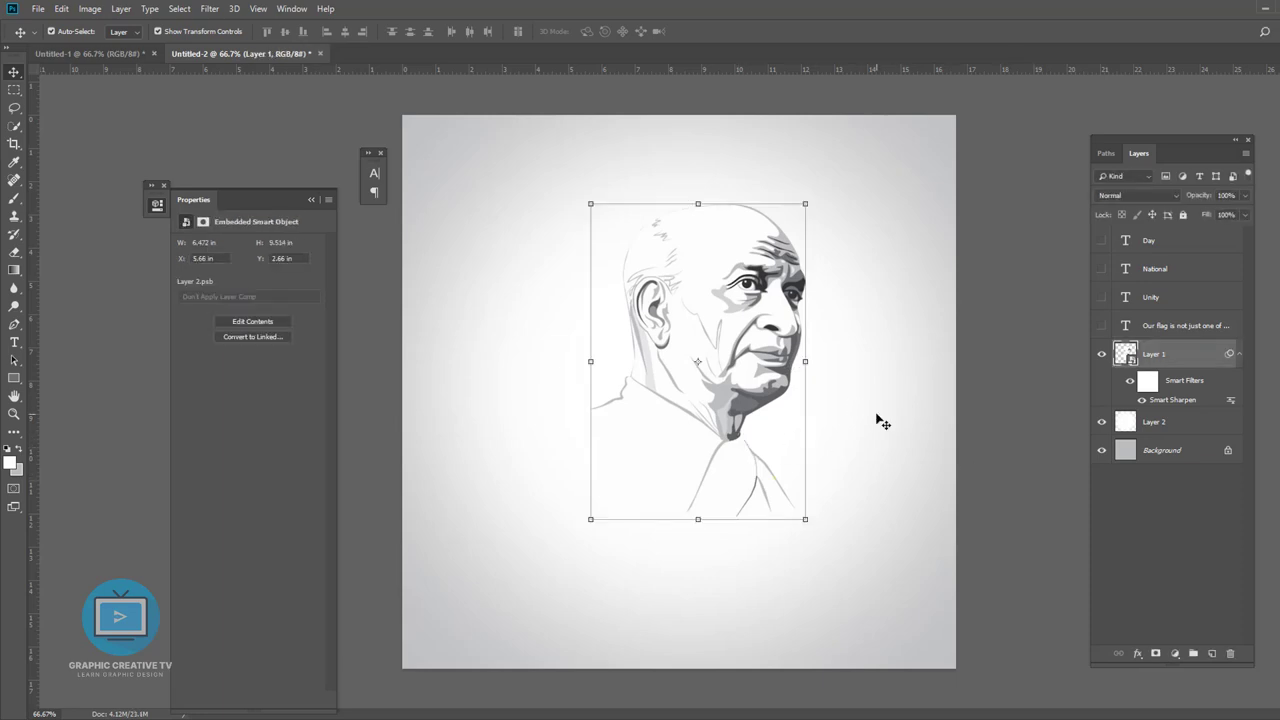
left_click(1101, 325)
Place the flag quotation left of the portrait's chin and rewrap its line breaks.
left_click_drag(515, 190, 615, 428)
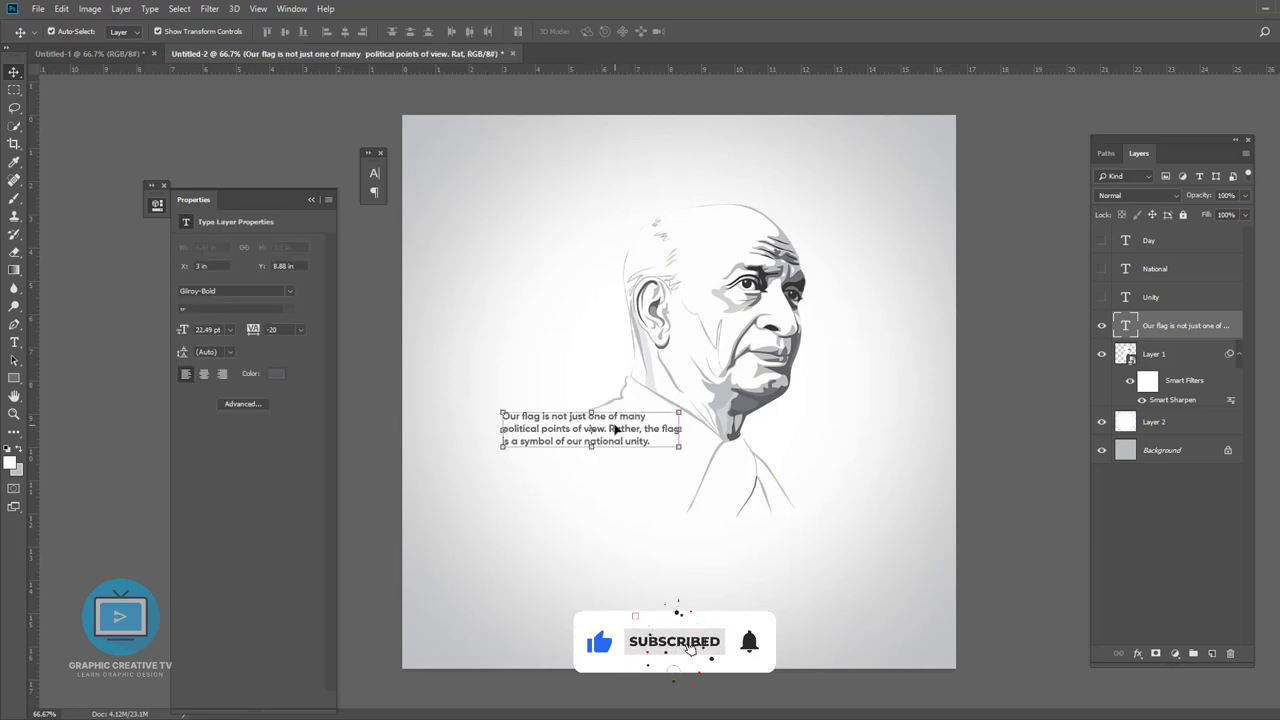
left_click(14, 342)
left_click(663, 428)
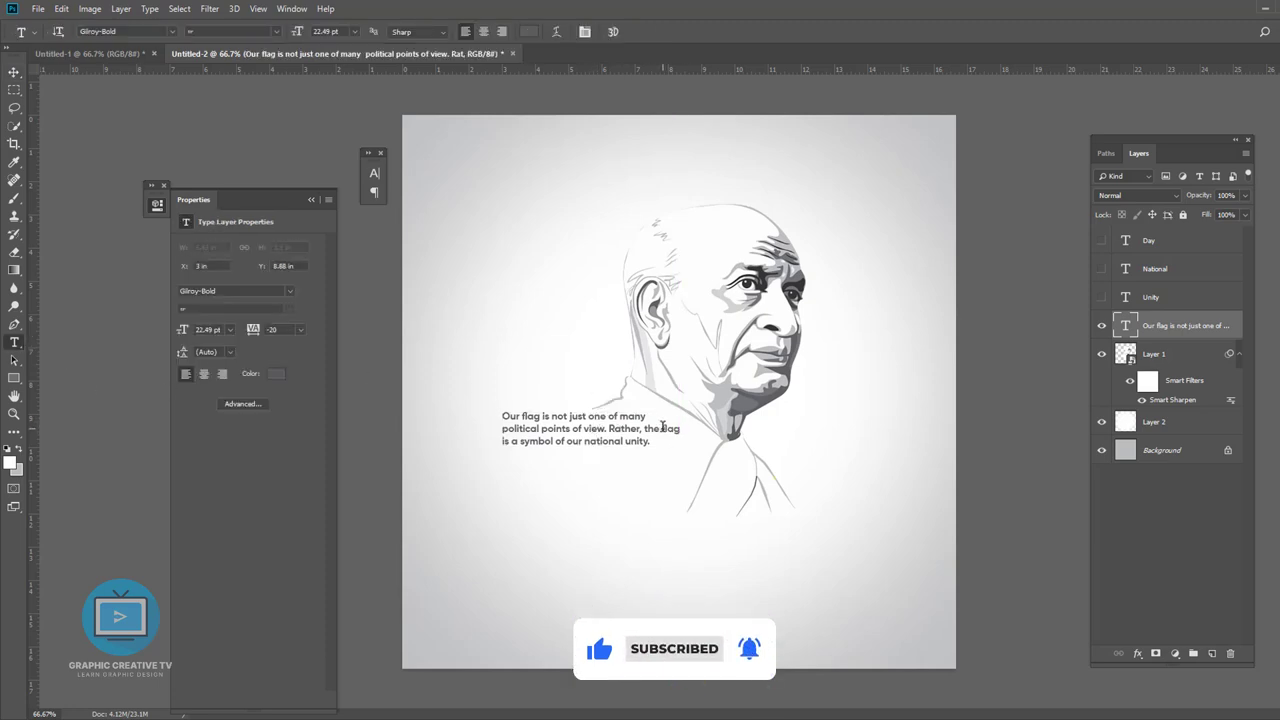
key("Return")
key("BackSpace")
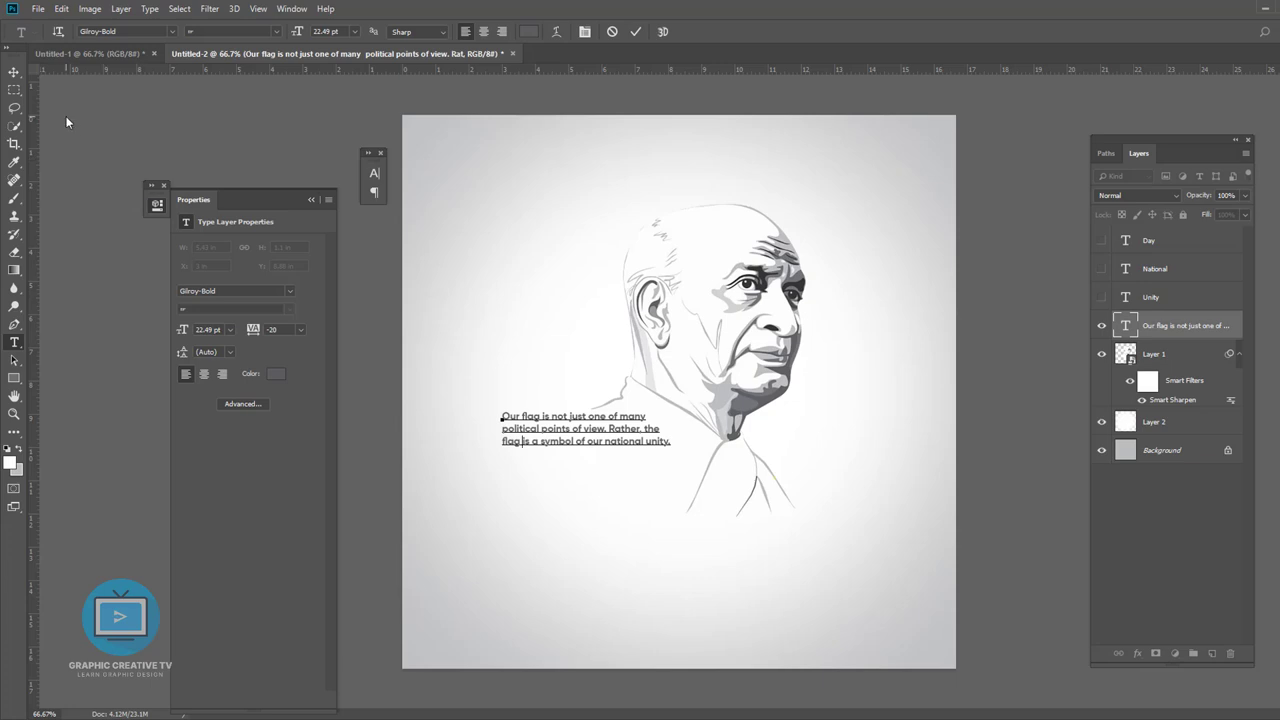
key("ctrl+Return")
key("v")
Show UNITY and National, placing UNITY below the quote with National just above it.
left_click(1022, 515)
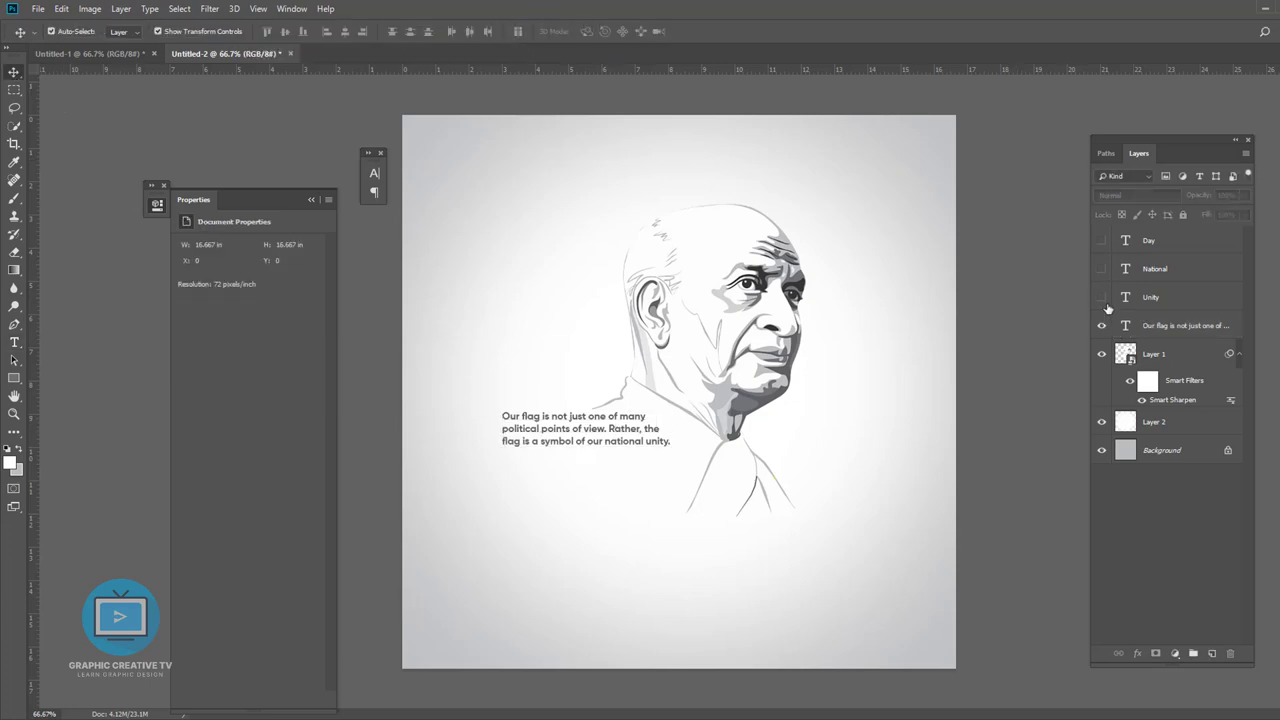
left_click(1101, 297)
left_click_drag(604, 295, 613, 497)
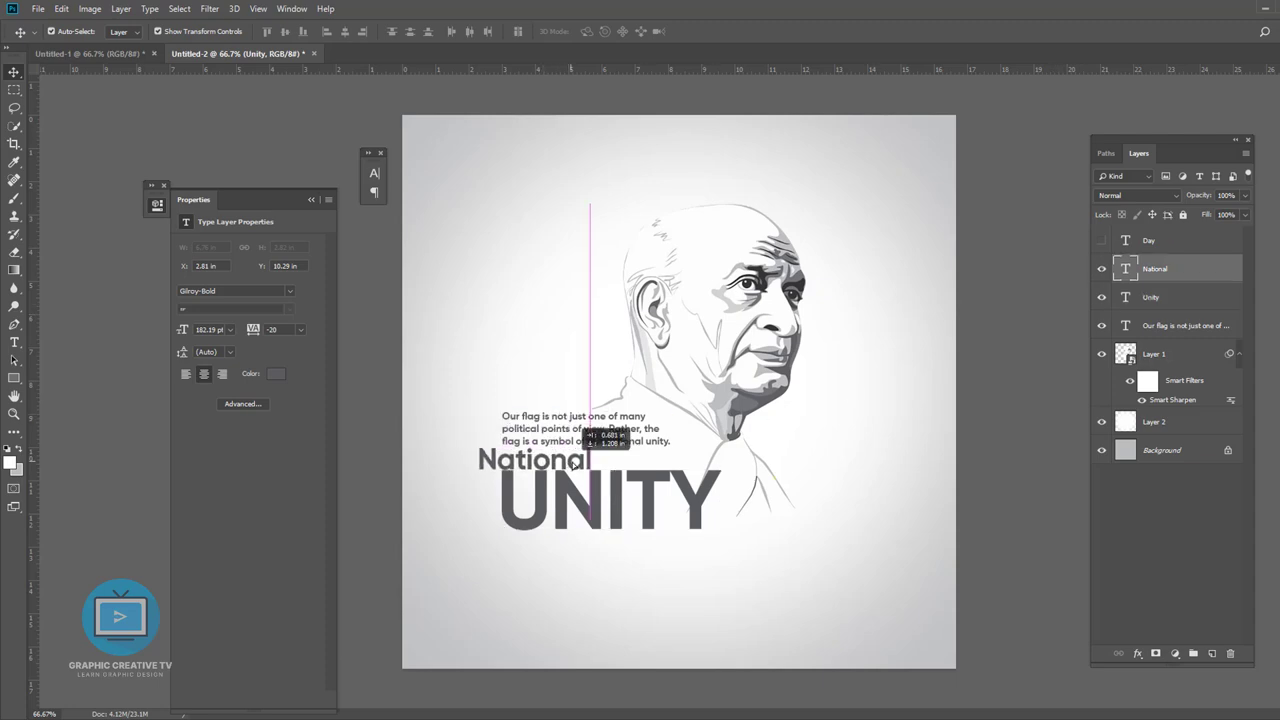
mouse_move(565, 419)
left_mouse_down()
mouse_move(608, 459)
mouse_move(593, 429)
mouse_move(596, 460)
left_mouse_up()
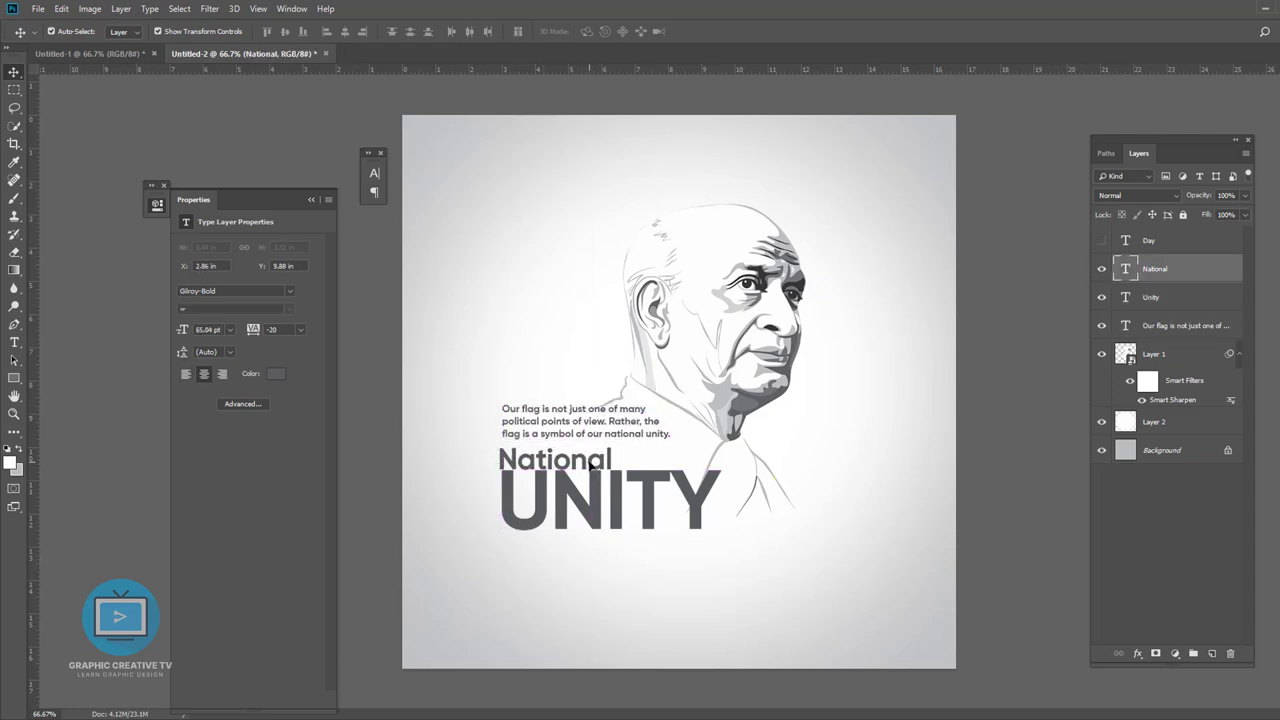
key("Up")
key("Right")
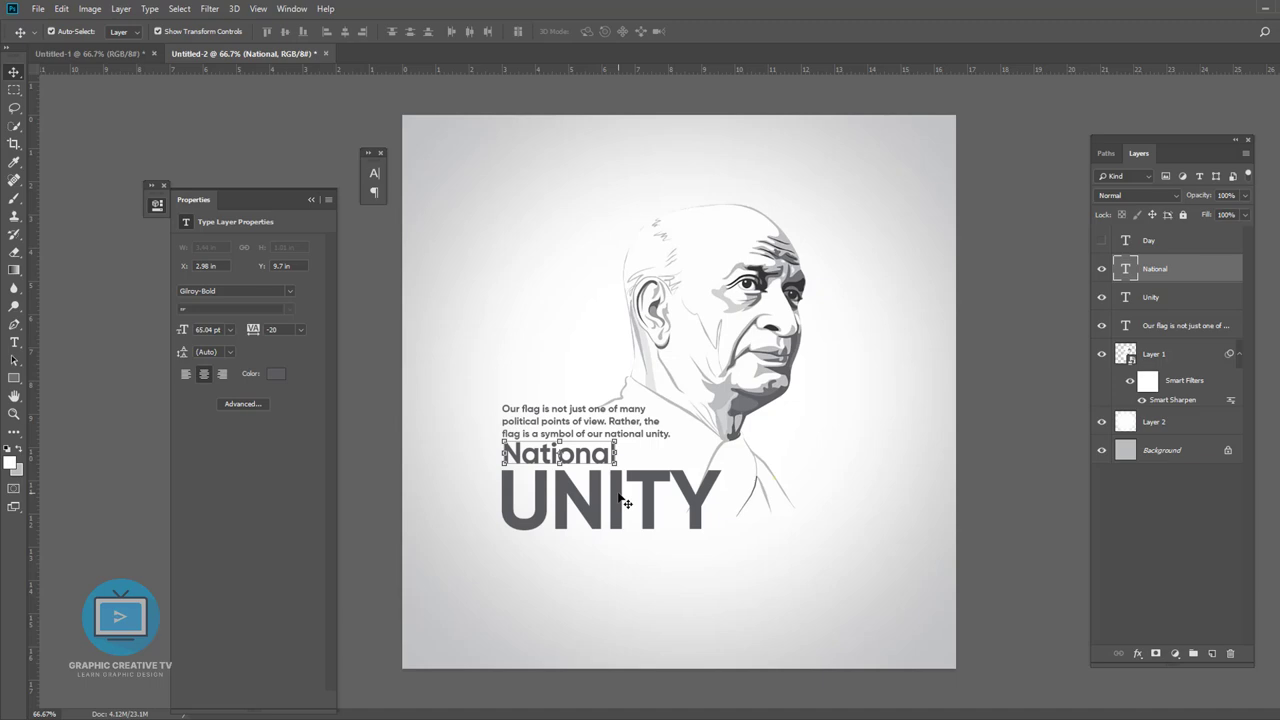
Try appending DAY to the UNITY text, then remove it again.
left_click(1004, 560)
left_click(648, 517)
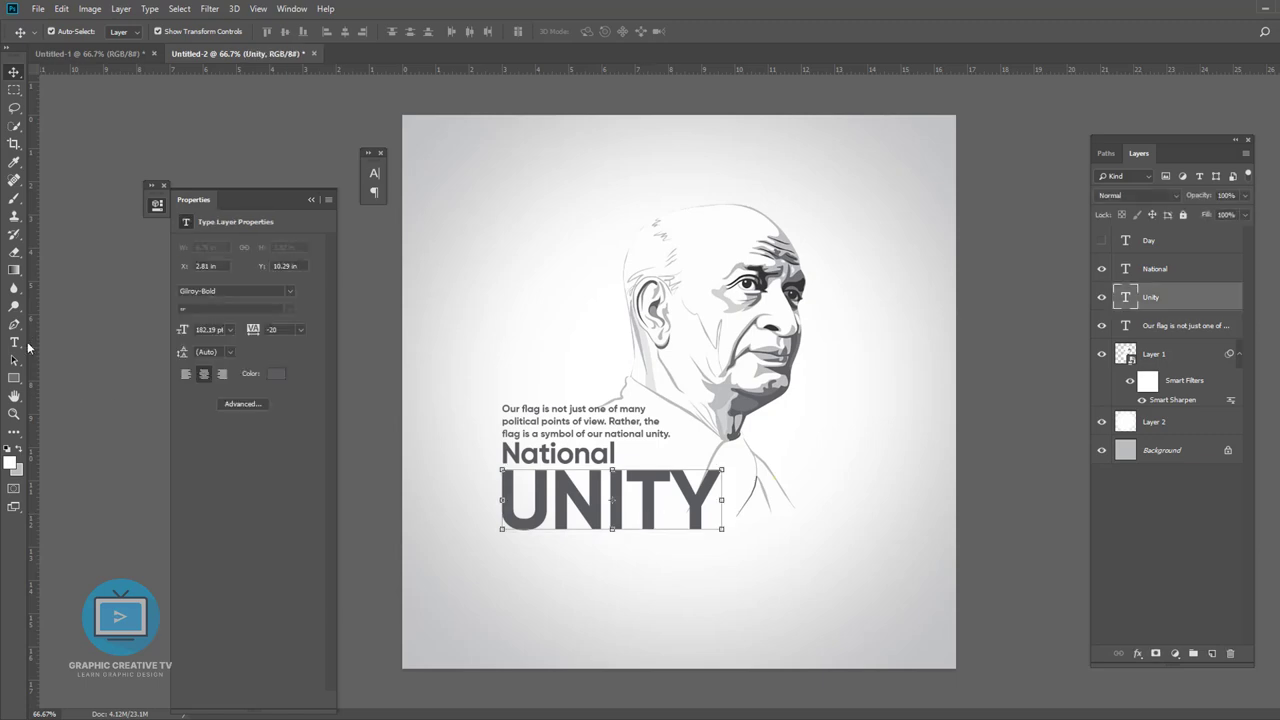
left_click(15, 343)
left_click(712, 500)
type("DA")
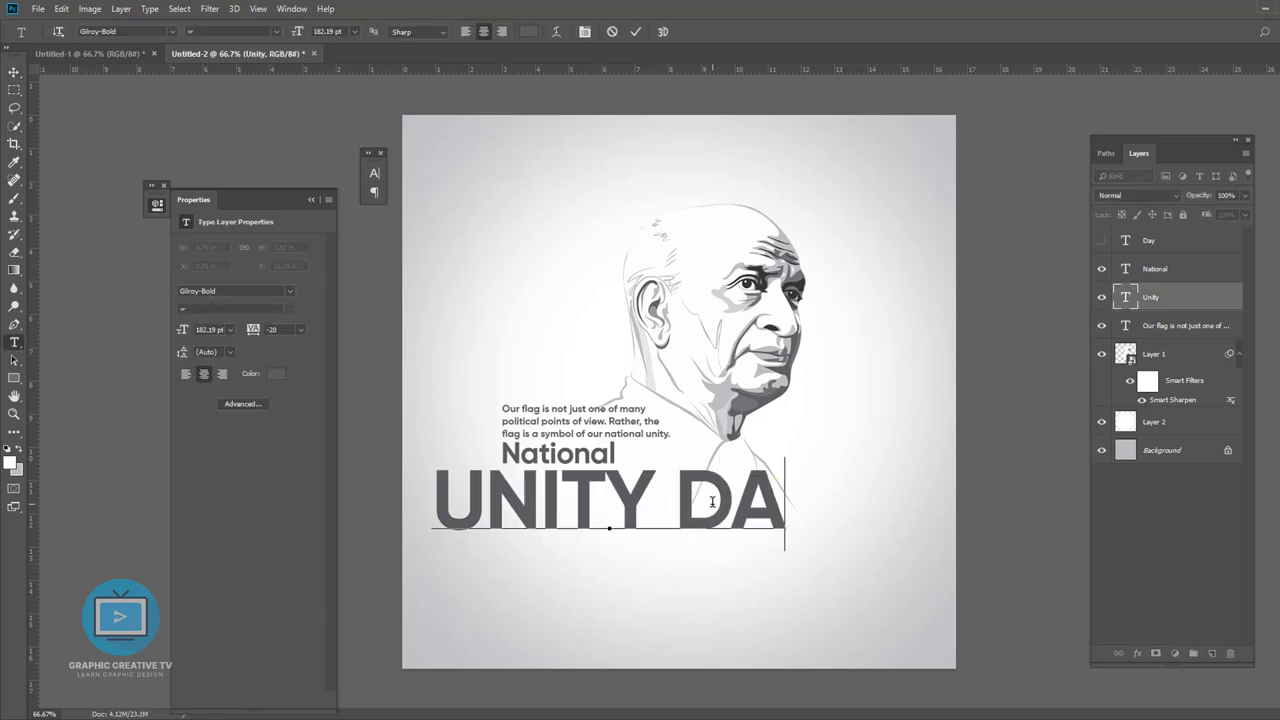
type("Y")
key("BackSpace")
key("BackSpace")
key("BackSpace")
key("Escape")
Position the Day text below UNITY, discarding a trial vertical rotation.
key("v")
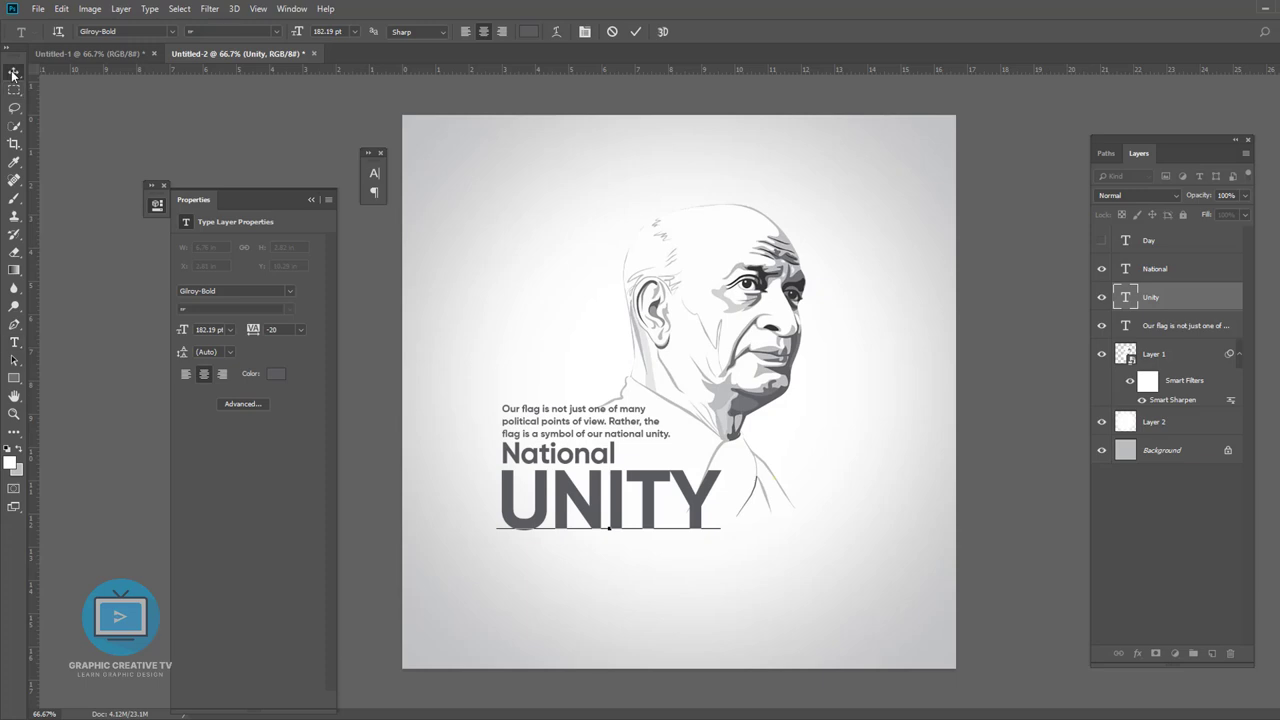
mouse_move(700, 233)
left_mouse_down()
mouse_move(683, 548)
mouse_move(745, 525)
mouse_move(777, 468)
mouse_move(745, 430)
left_mouse_up()
key("ctrl+t")
left_click_drag(760, 538, 738, 520)
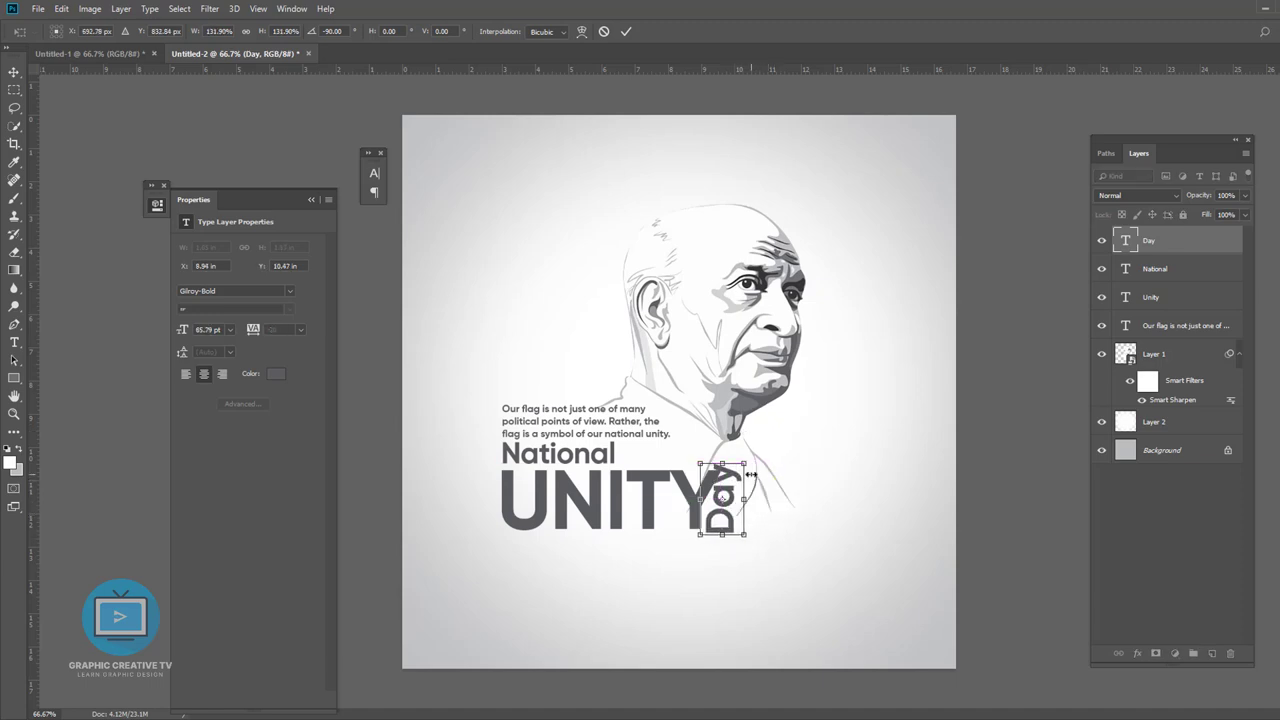
key("Escape")
key("ctrl+z")
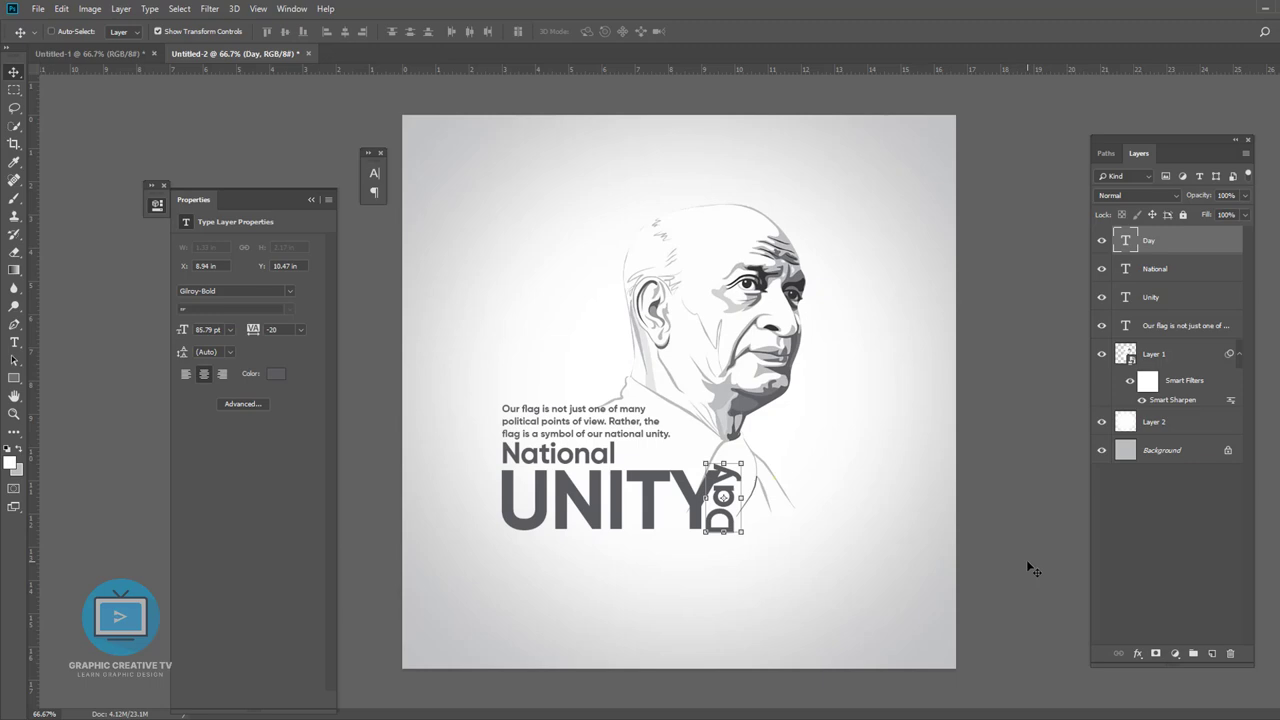
key("ctrl+z")
mouse_move(768, 522)
left_mouse_down()
mouse_move(688, 548)
mouse_move(701, 567)
left_mouse_up()
key("ctrl+t")
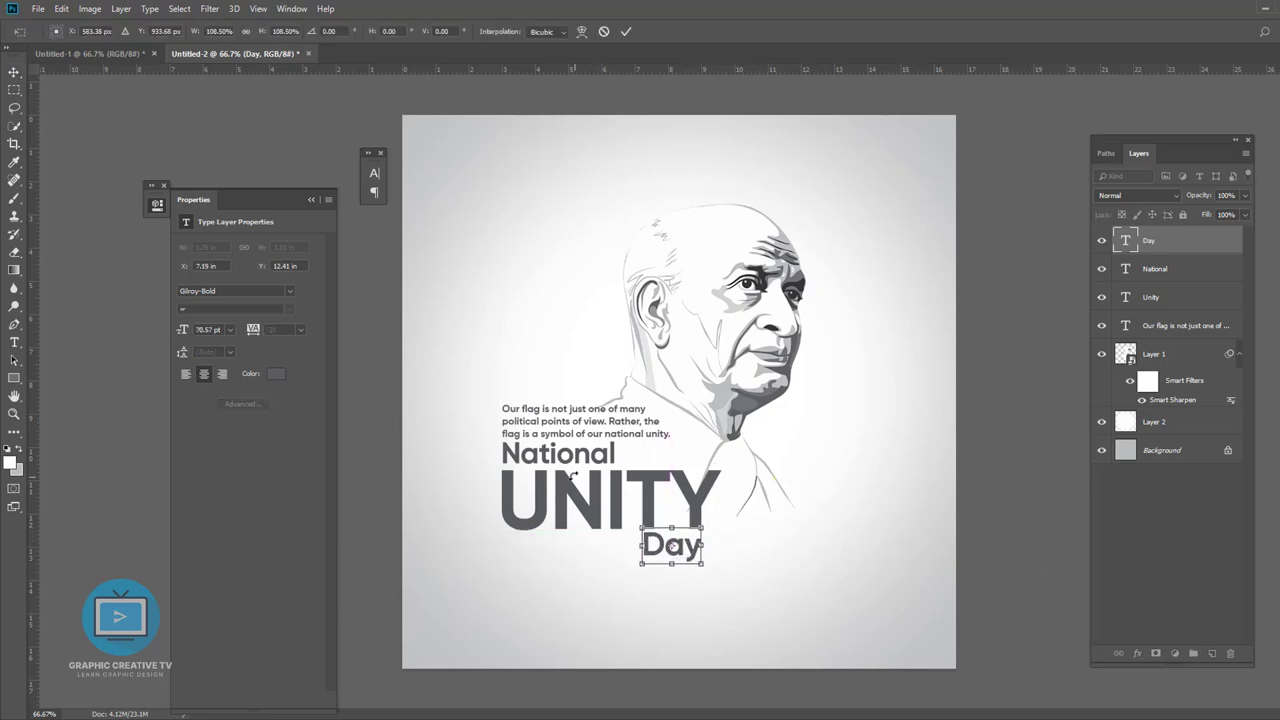
key("Return")
Nudge the quote up slightly and set the Day text in All Caps.
left_click_drag(584, 470, 585, 465)
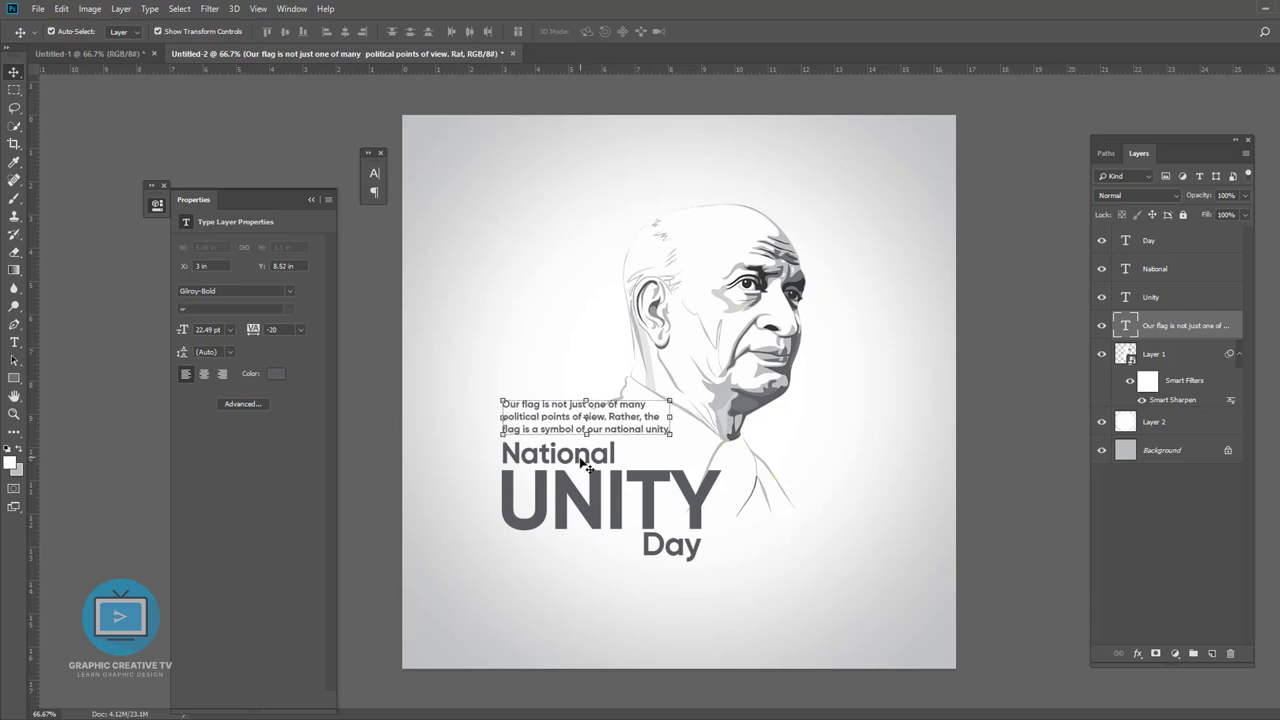
left_click(541, 461)
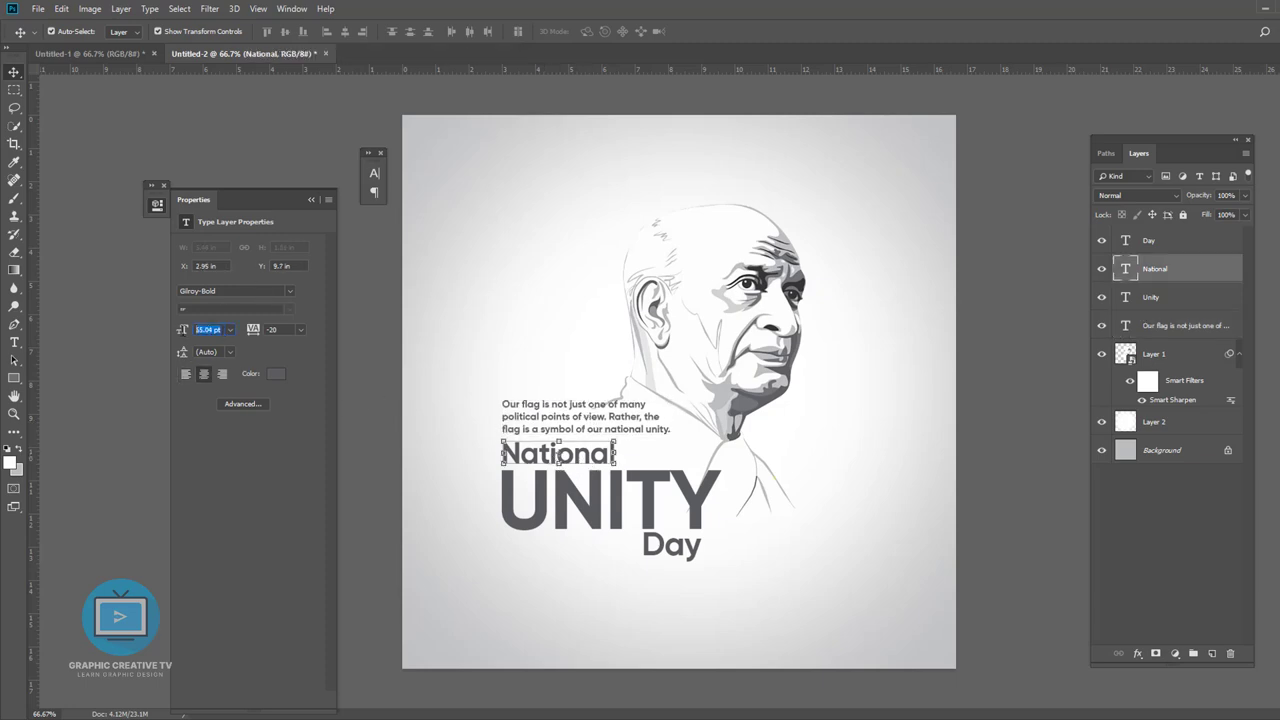
left_click(680, 555)
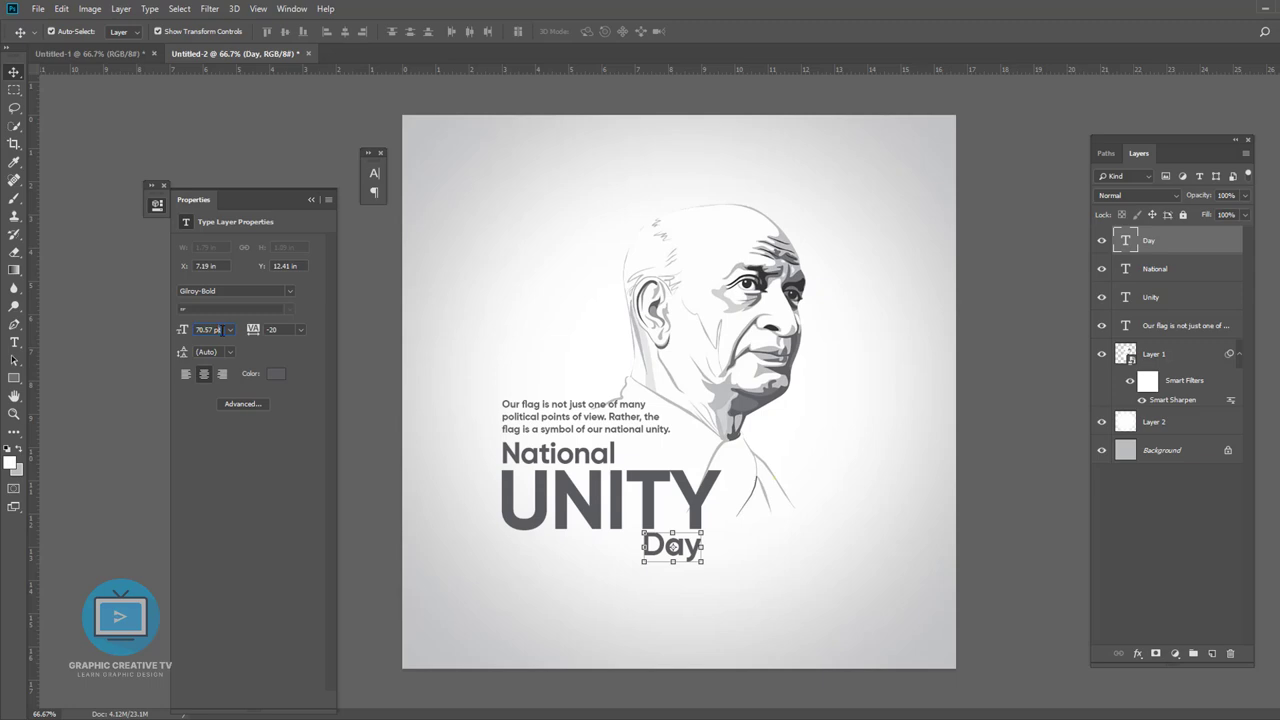
left_click(684, 550)
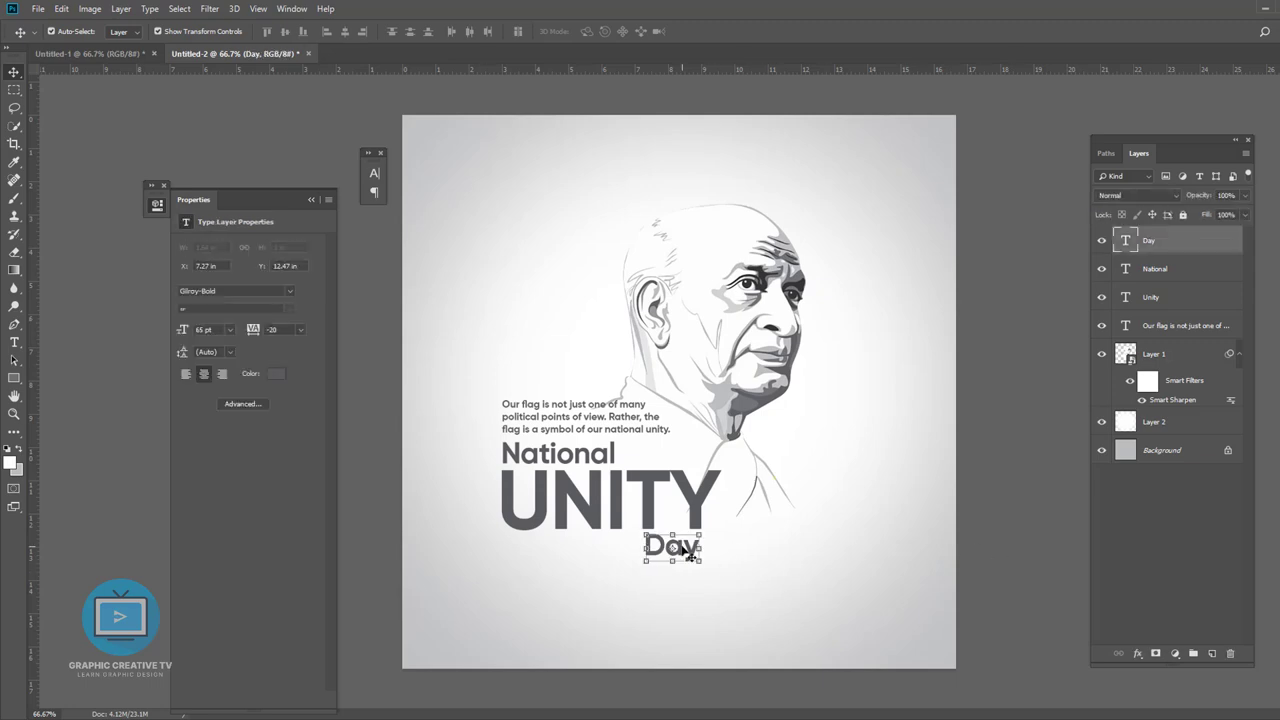
left_click(660, 575)
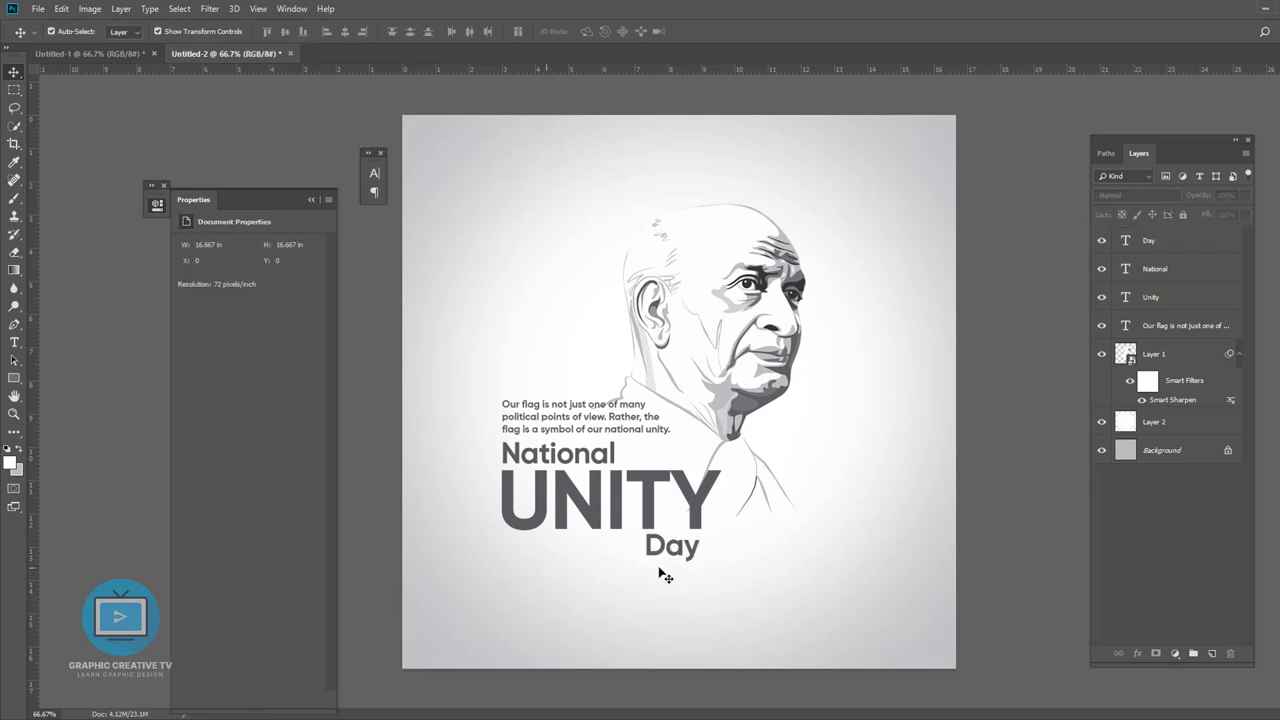
left_click(688, 558)
left_click(14, 342)
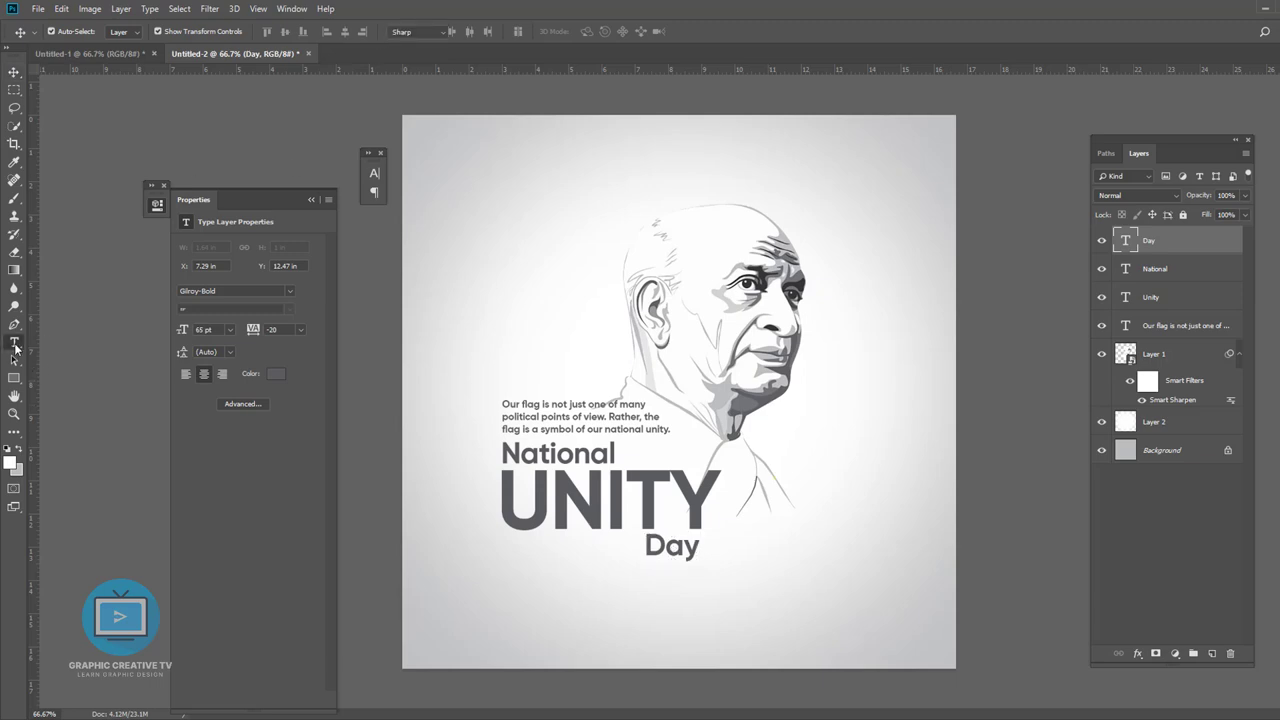
left_click(374, 173)
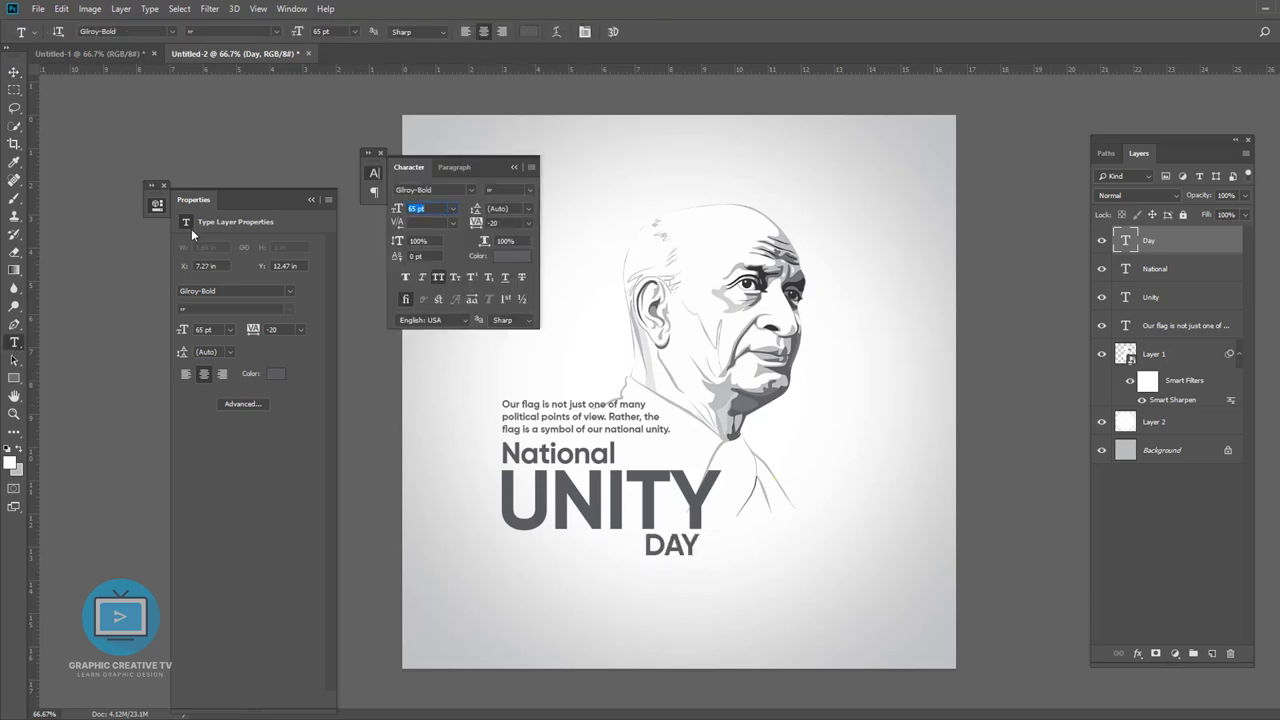
Set National in All Caps and align NATIONAL with UNITY's left edge.
key("v")
left_click(545, 453)
left_click(437, 278)
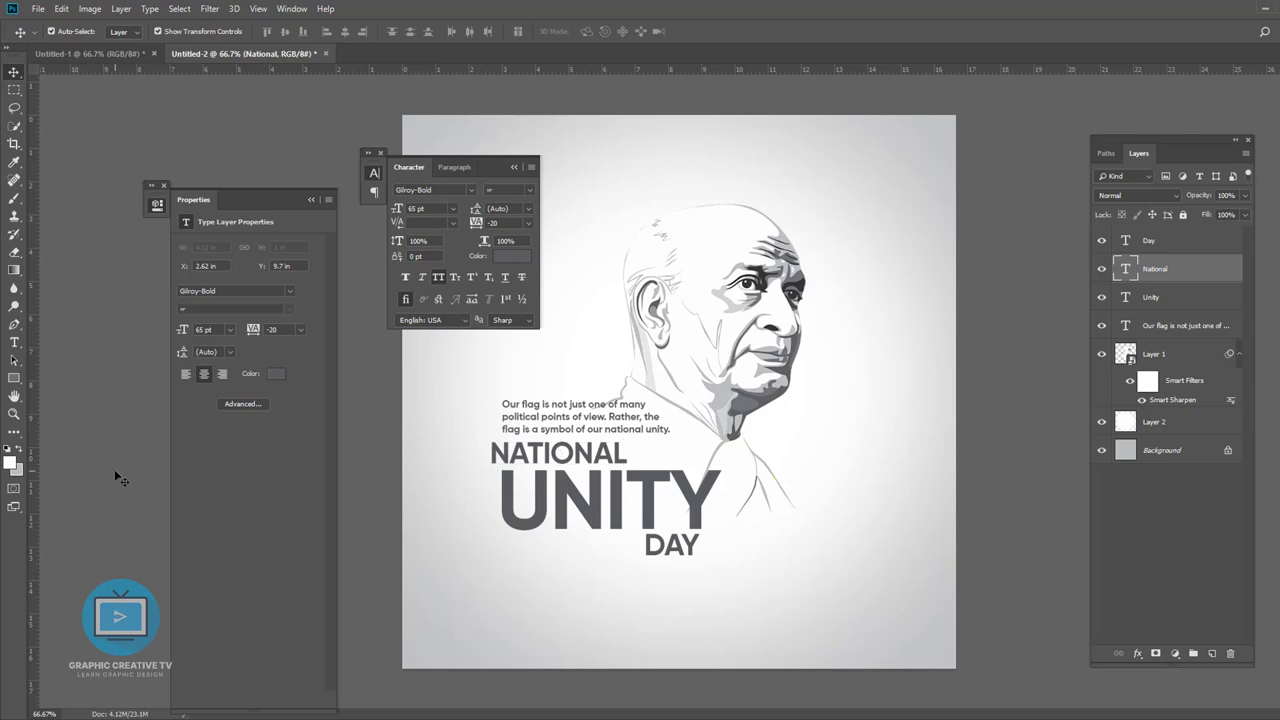
left_click_drag(553, 461, 549, 459)
Draw a thin 302 × 11 px rectangle under UNITY, left of DAY.
left_click(677, 553)
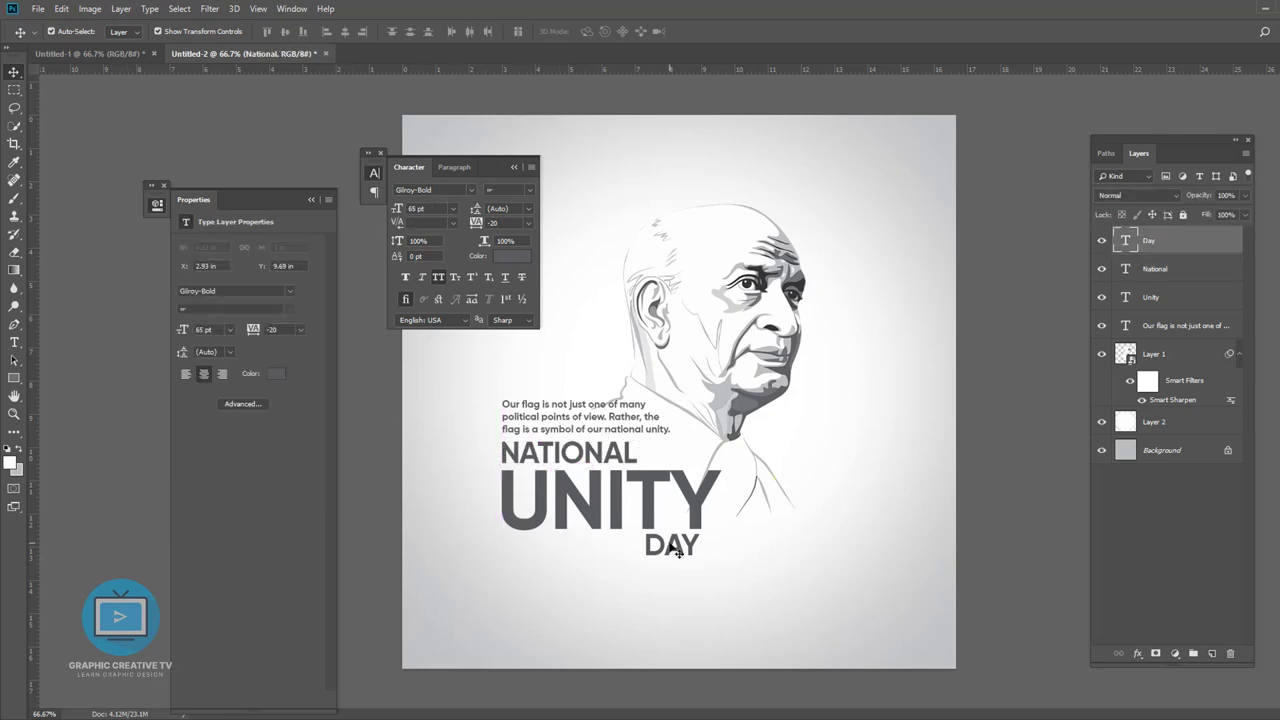
left_click(1029, 557)
key("u")
left_click_drag(506, 538, 646, 539)
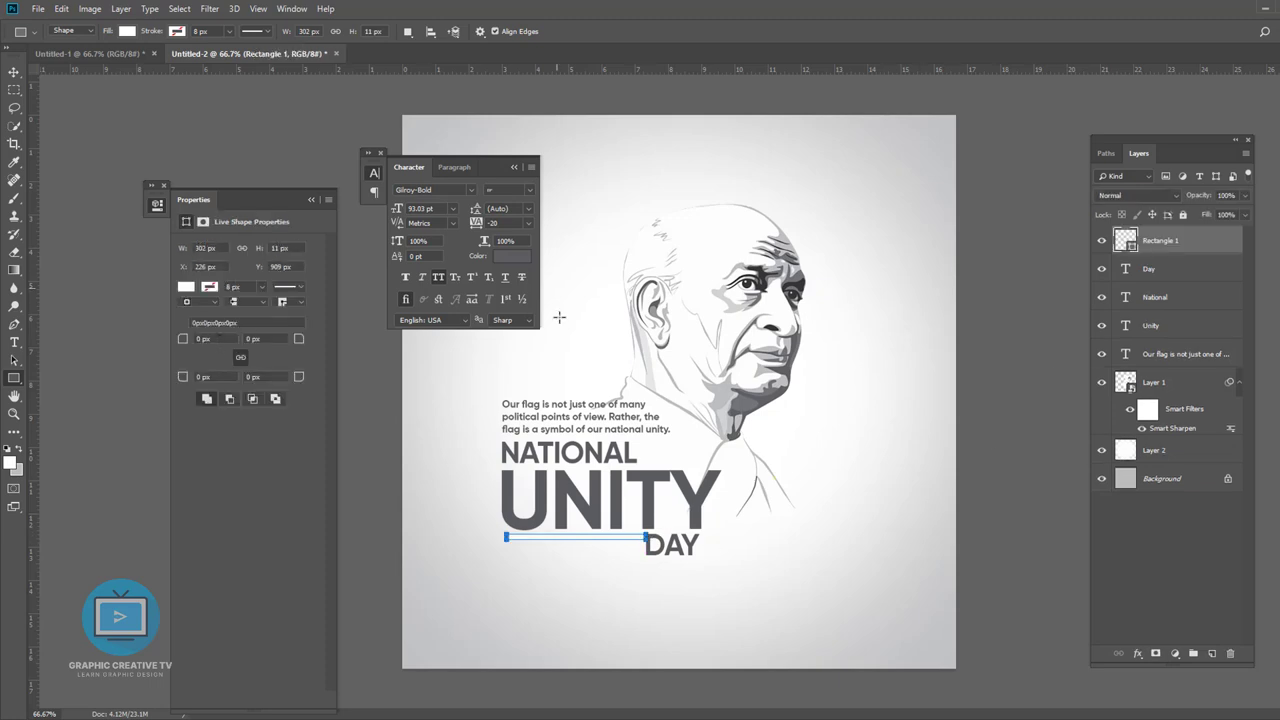
Fill the new bar with dark red #8d1b1b.
double_click(1126, 242)
left_click(963, 492)
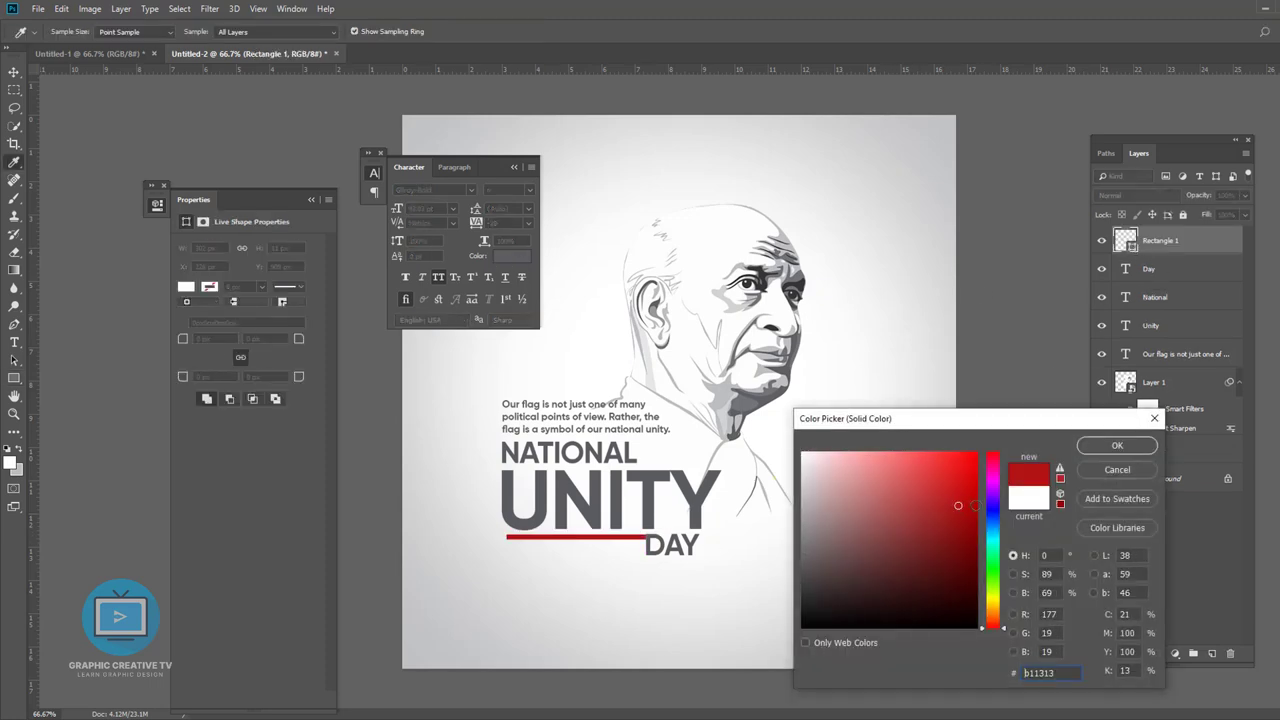
left_click(1110, 447)
left_click(13, 73)
left_click(1057, 553)
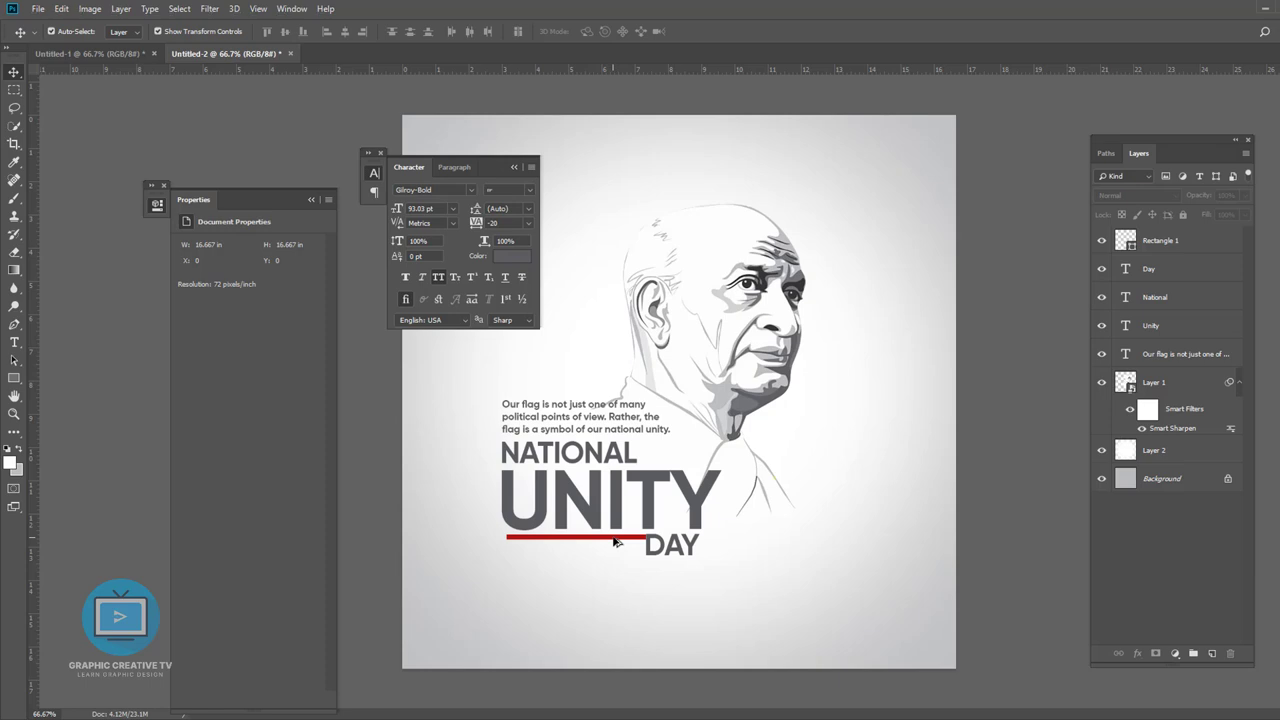
left_click(614, 549)
Duplicate the red bar twice into three stacked rectangles.
key("ctrl+j")
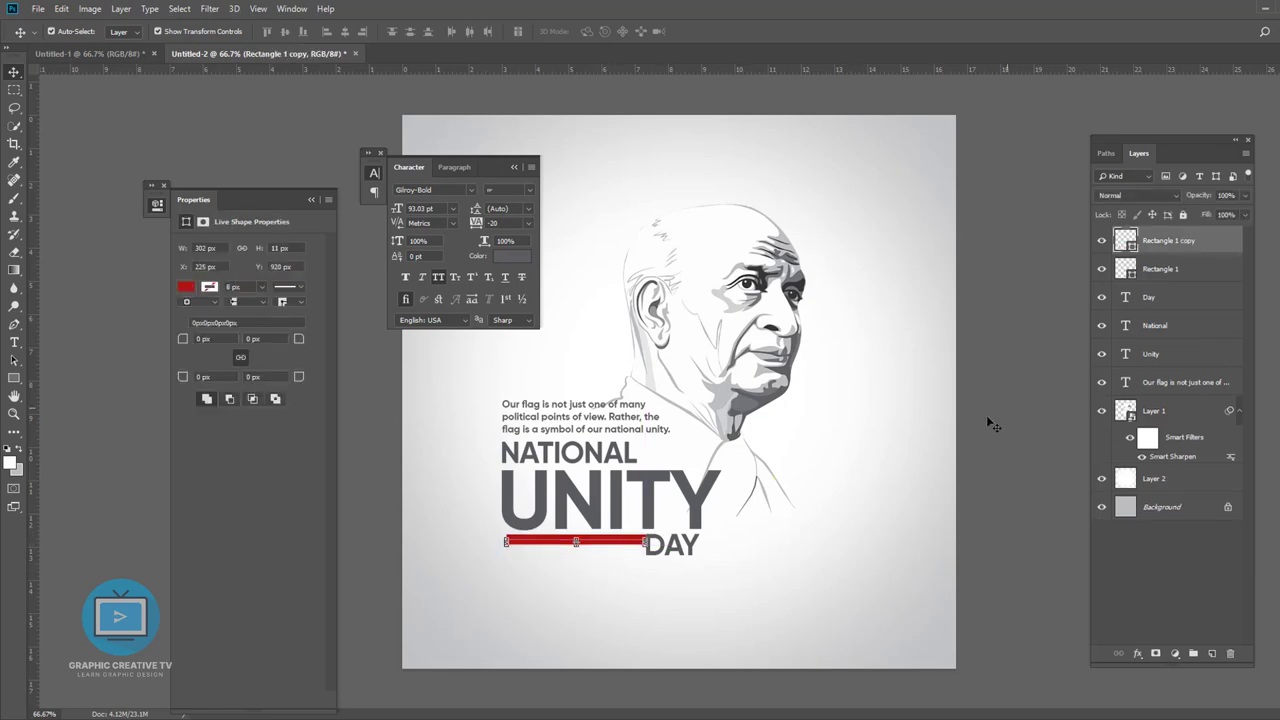
double_click(1126, 242)
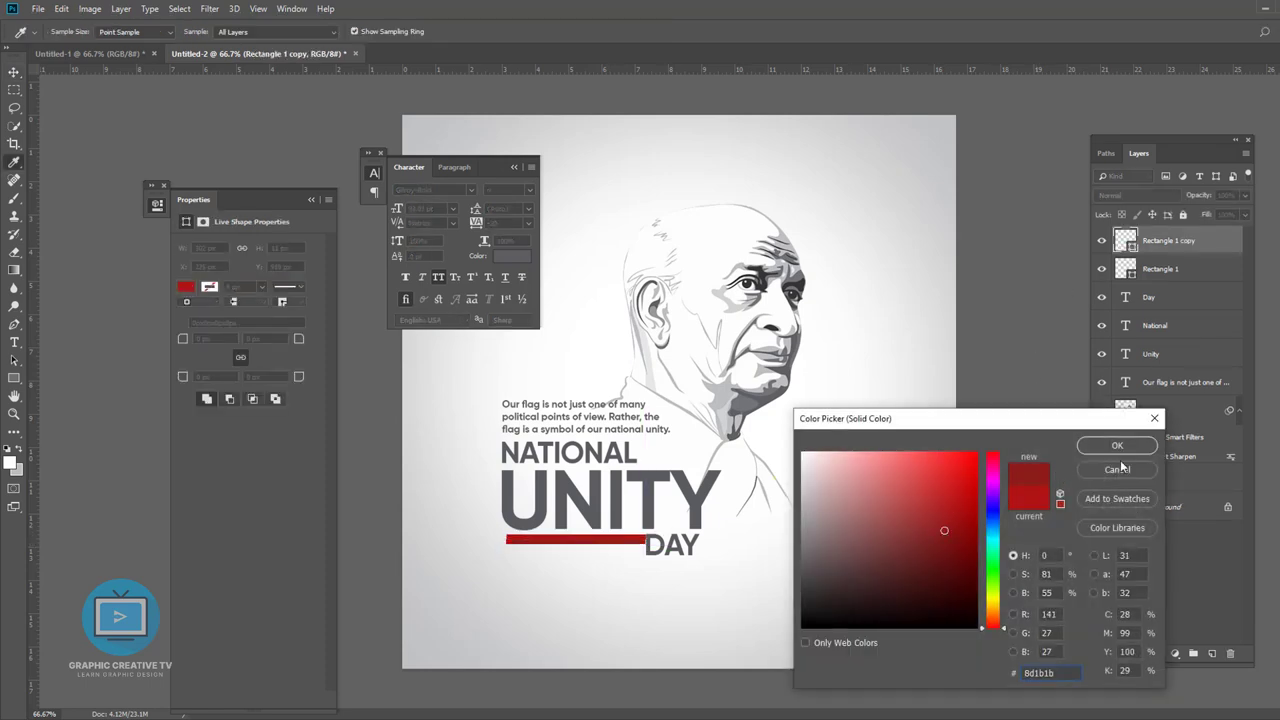
left_click(1120, 468)
key("ctrl+j")
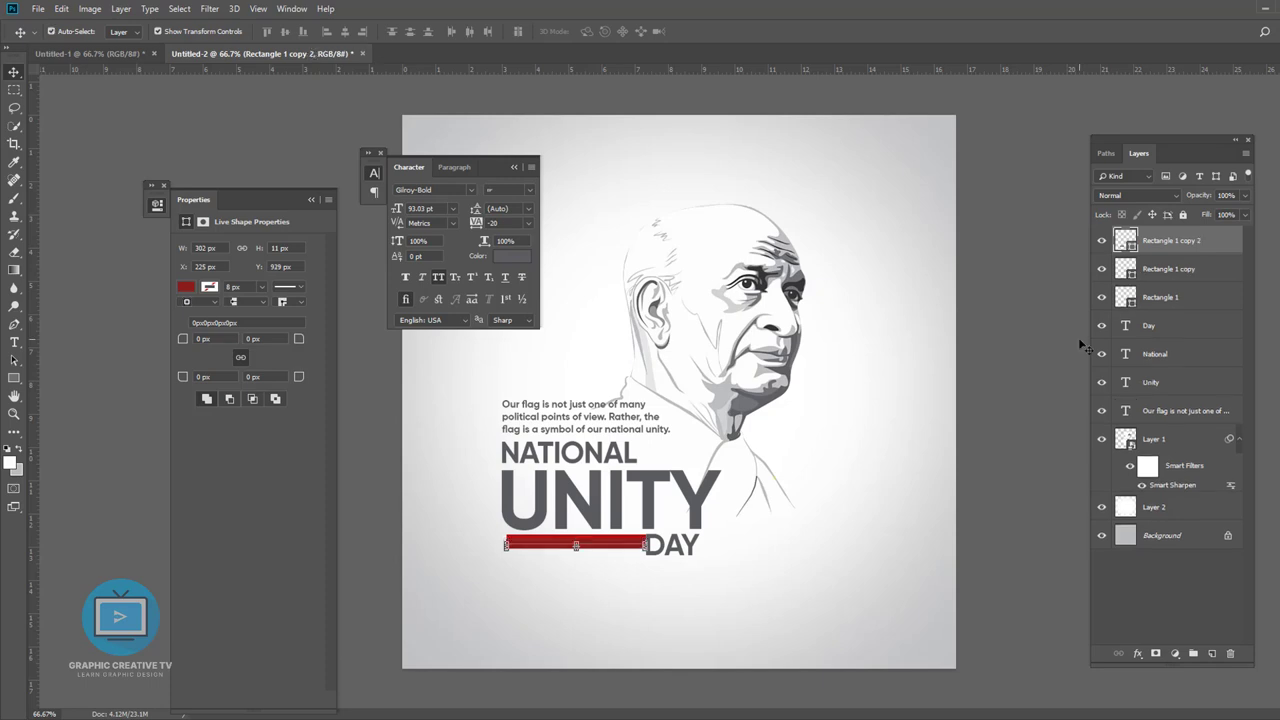
left_click(1144, 270, "shift")
left_click(1160, 297, "shift")
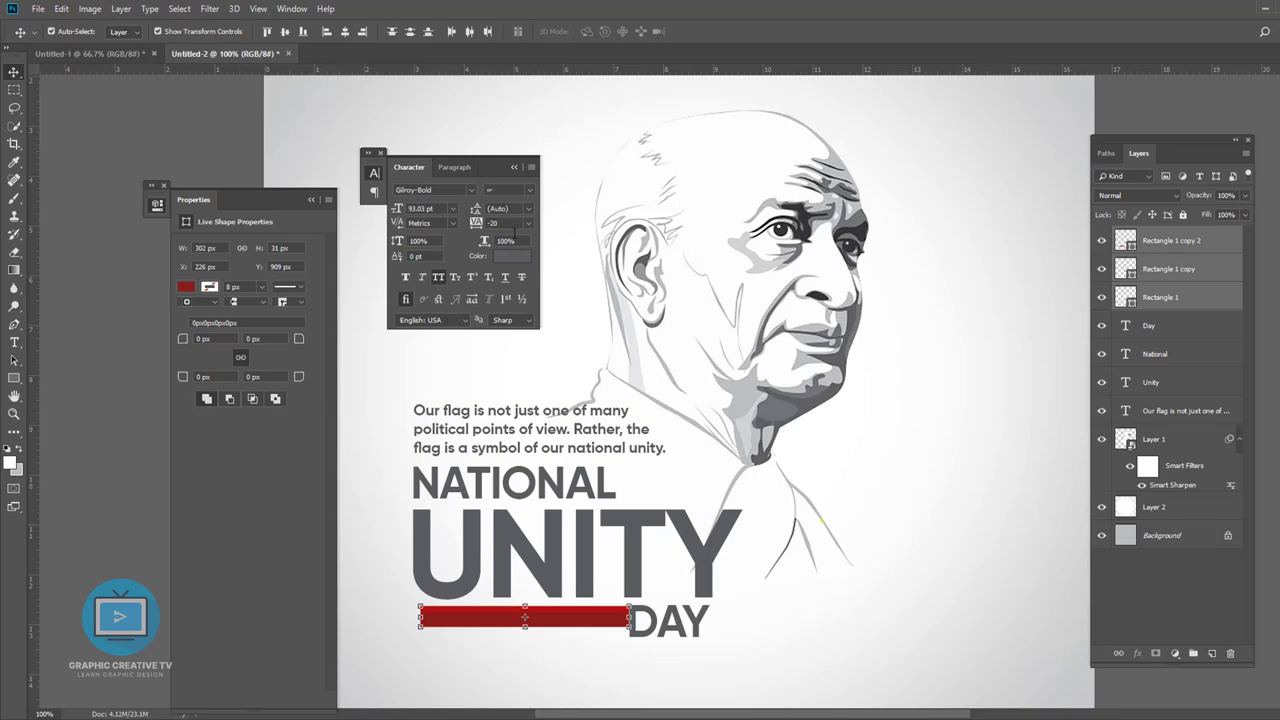
Select all three bars and stretch them taller into a band.
key("ctrl+1")
left_click(642, 419)
left_click(673, 441)
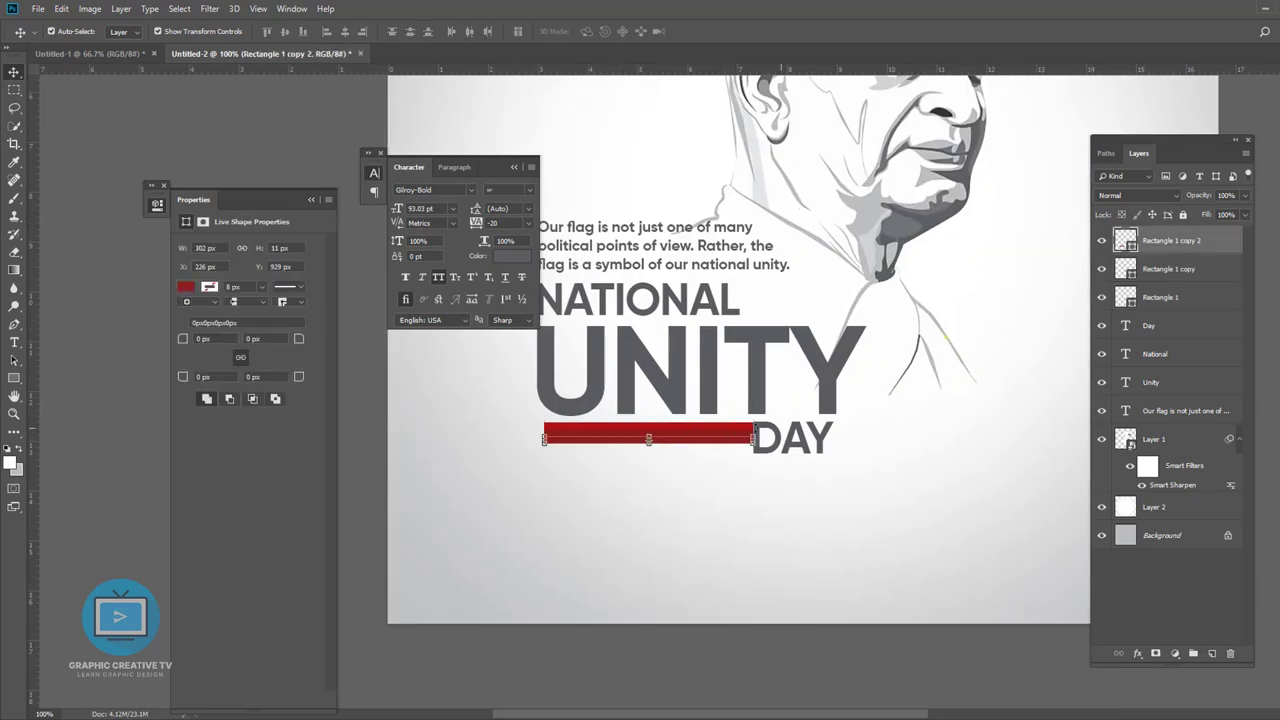
left_click(1158, 278, "shift")
left_click(1154, 292, "shift")
left_click_drag(649, 444, 655, 453)
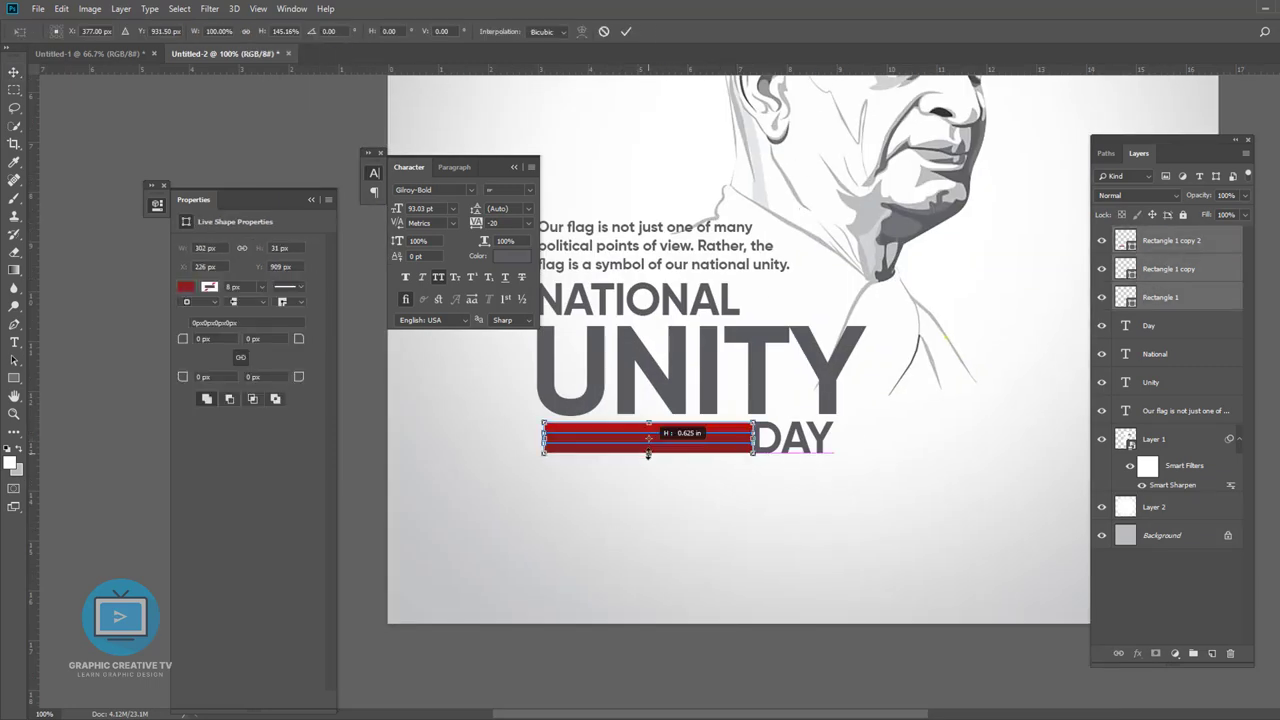
left_click(662, 451)
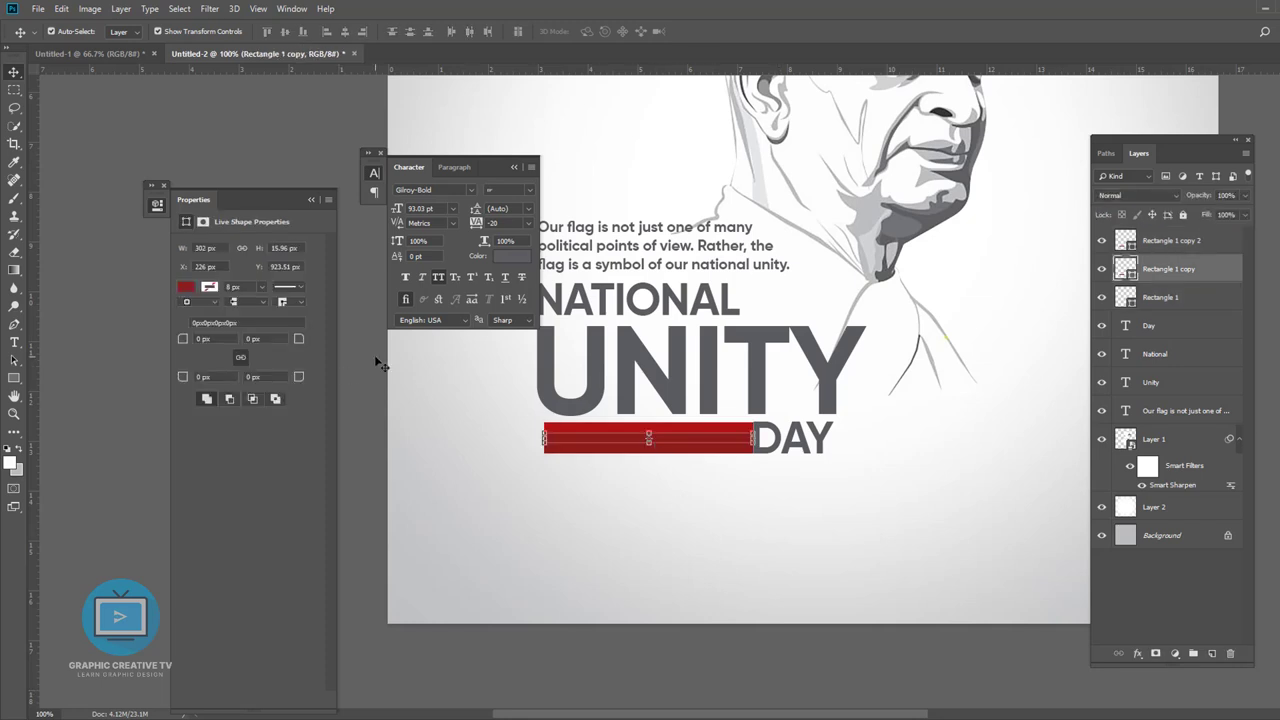
Recolour the middle bar white and the bottom bar dark green #012a02.
double_click(1126, 268)
left_click(812, 447)
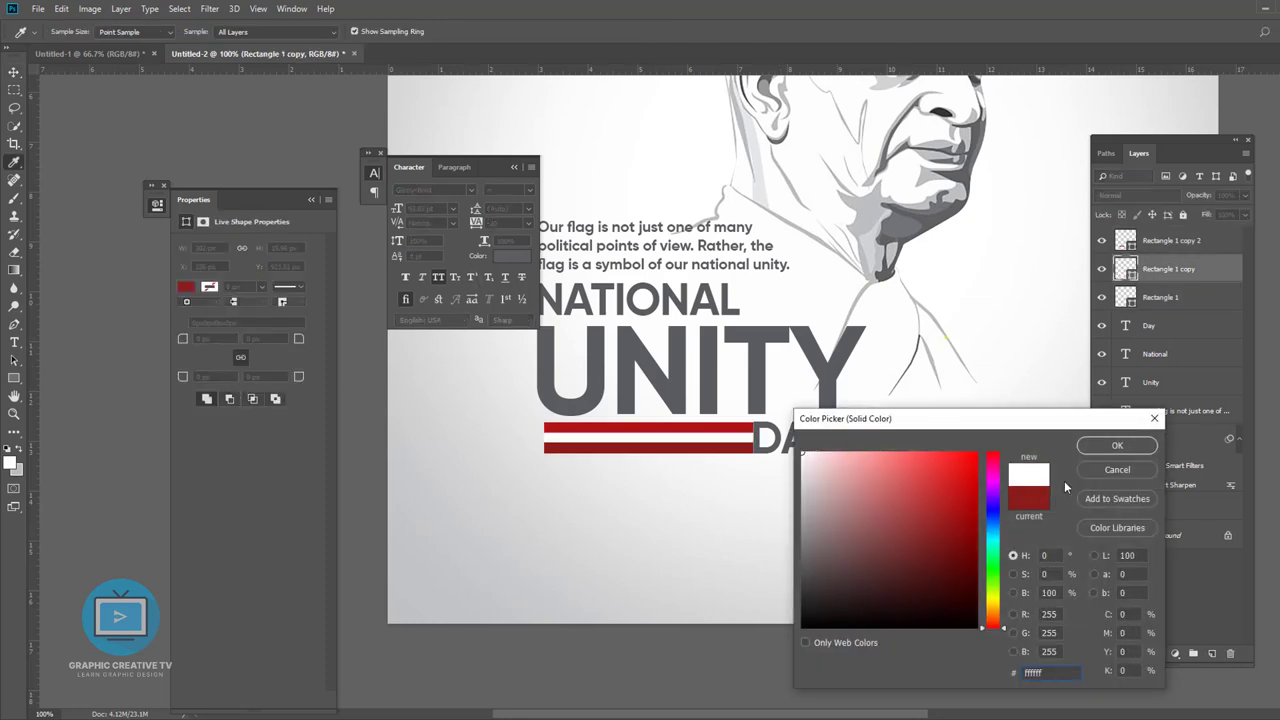
left_click(1128, 443)
left_click(691, 480)
left_click(688, 452)
double_click(1126, 240)
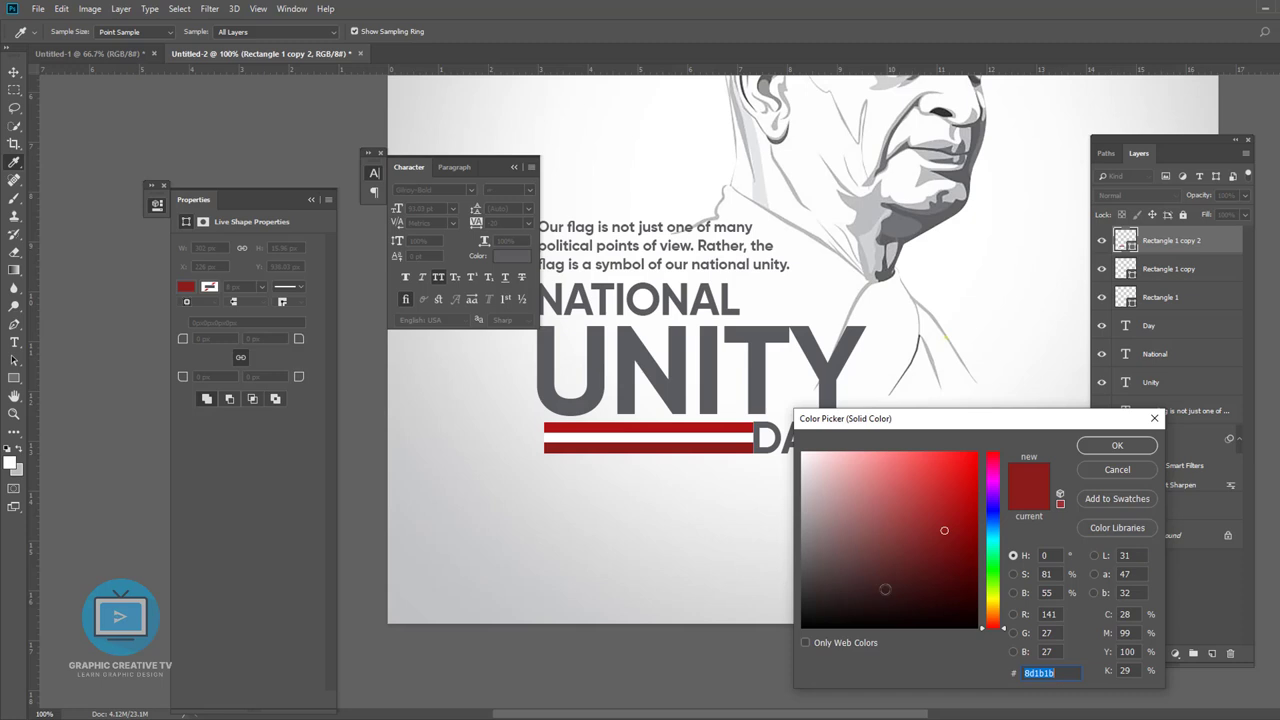
left_click(993, 568)
left_click(972, 594)
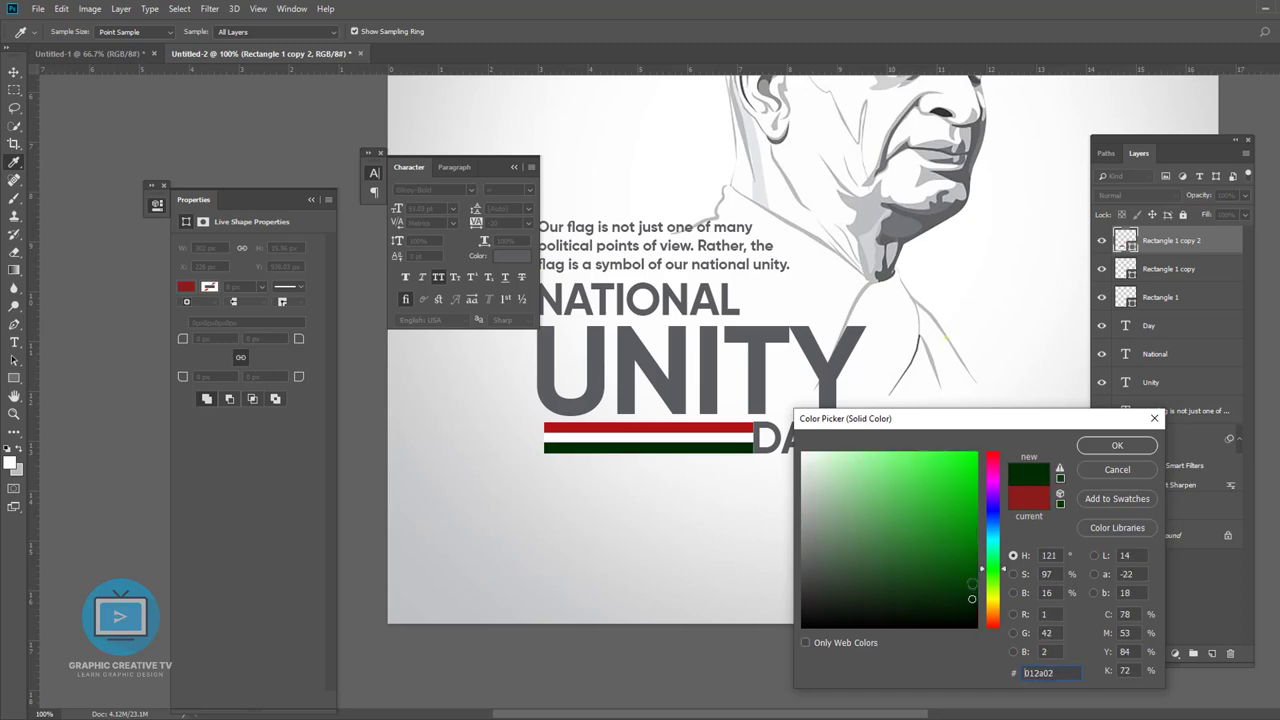
left_click(1117, 445)
Fill the top bar bright orange #f99826.
double_click(1126, 297)
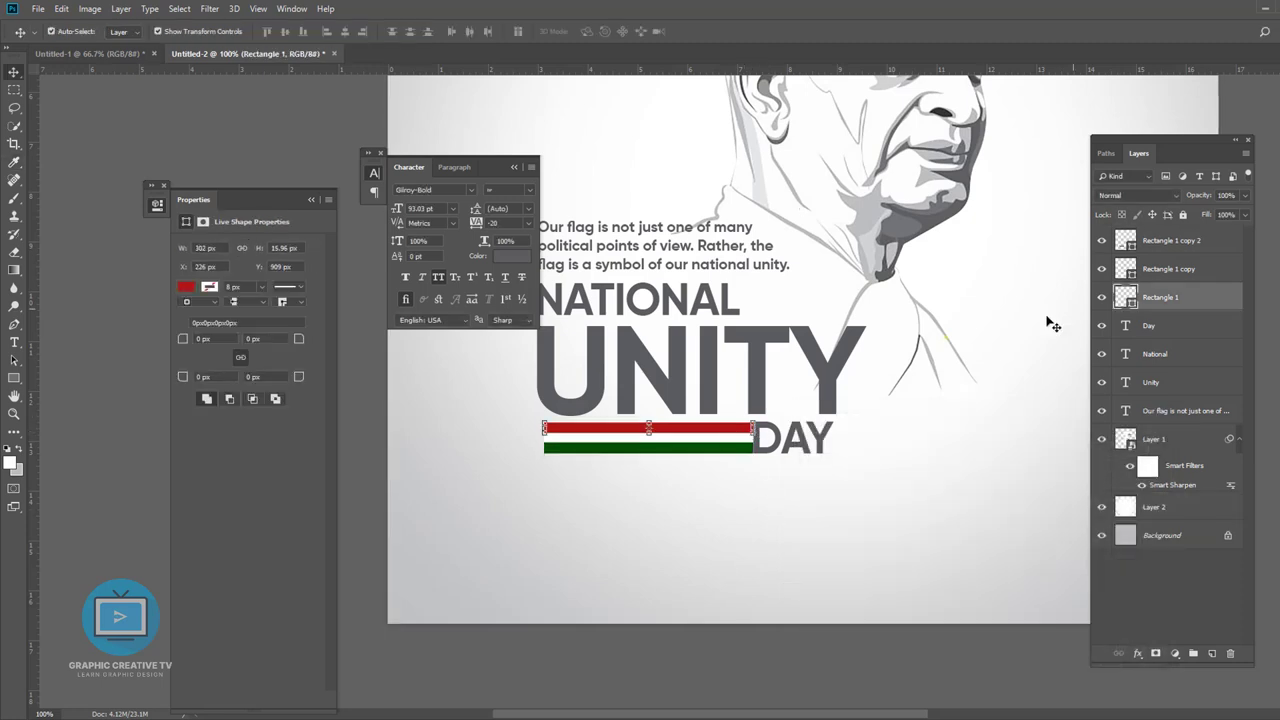
left_click(990, 614)
left_click_drag(992, 616, 994, 617)
left_click(951, 456)
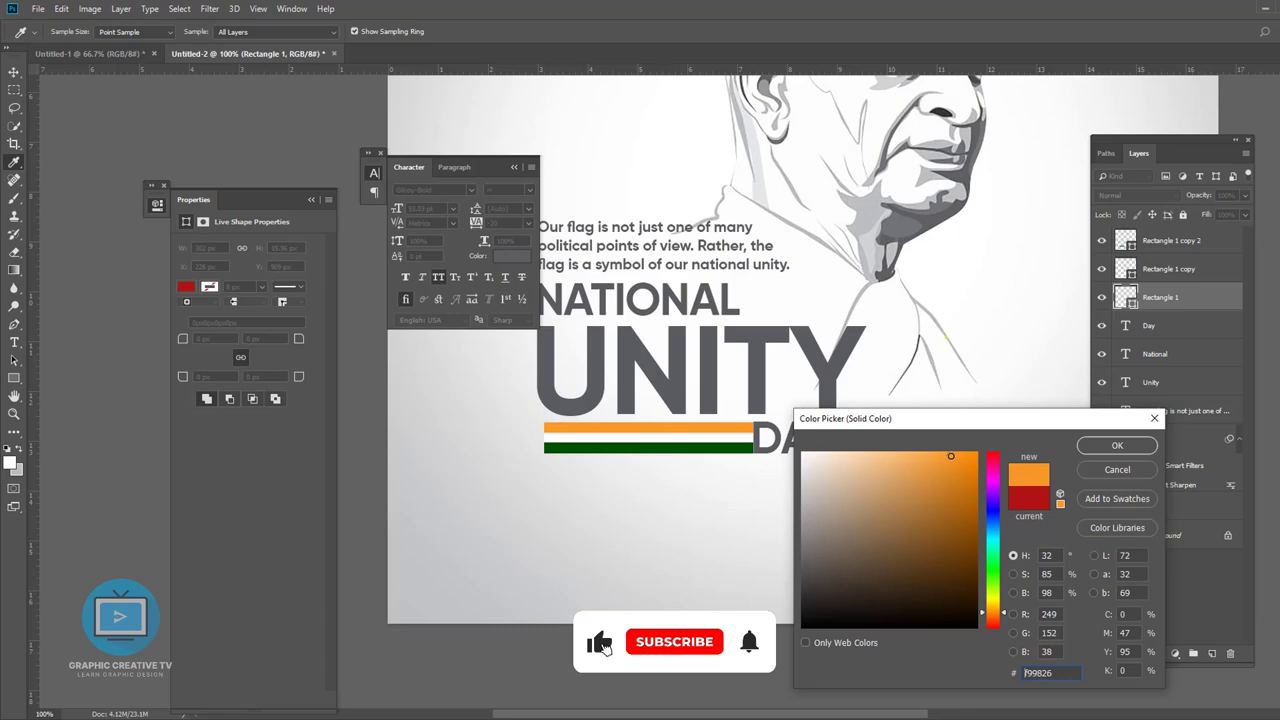
key("Return")
Select all three flag bars and narrow them slightly.
key("shift+alt+bracketright")
key("shift+alt+bracketright")
key("ctrl+t")
left_click_drag(753, 437, 748, 437)
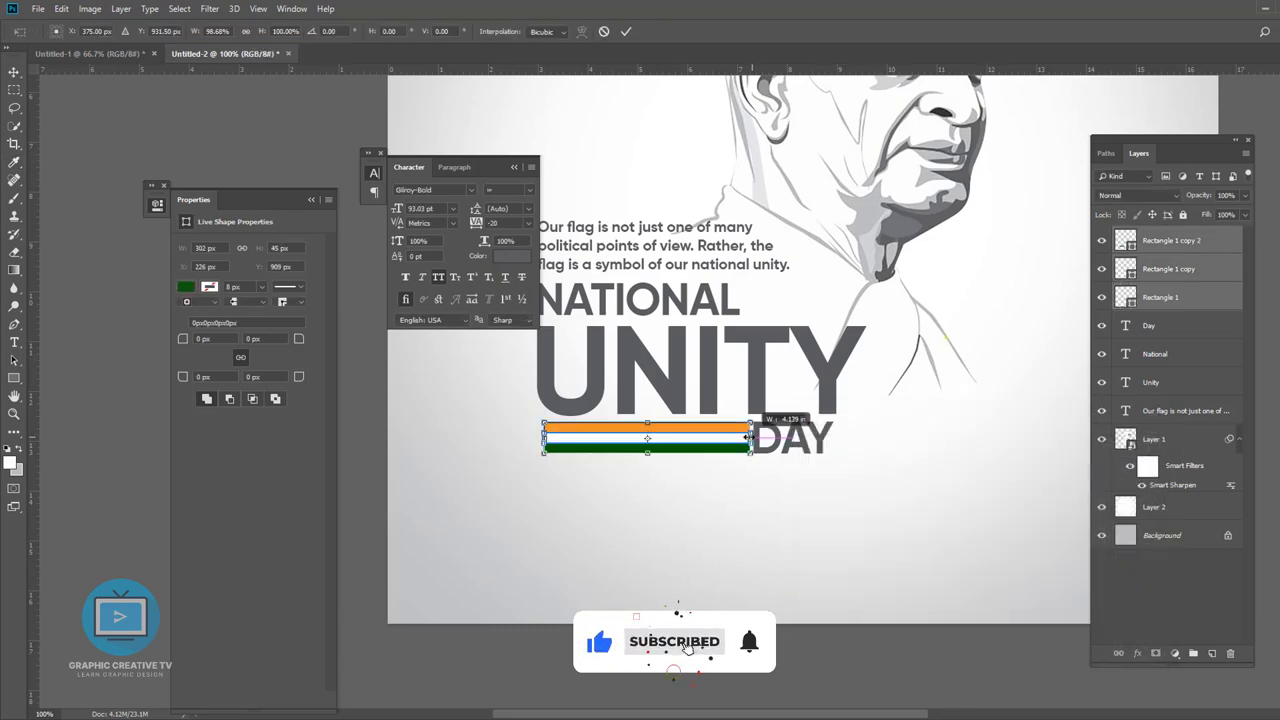
Apply the narrowed flag bars and zoom out to view the whole poster.
key("Return")
left_click(880, 663)
scroll(700, 563, "down", 2)
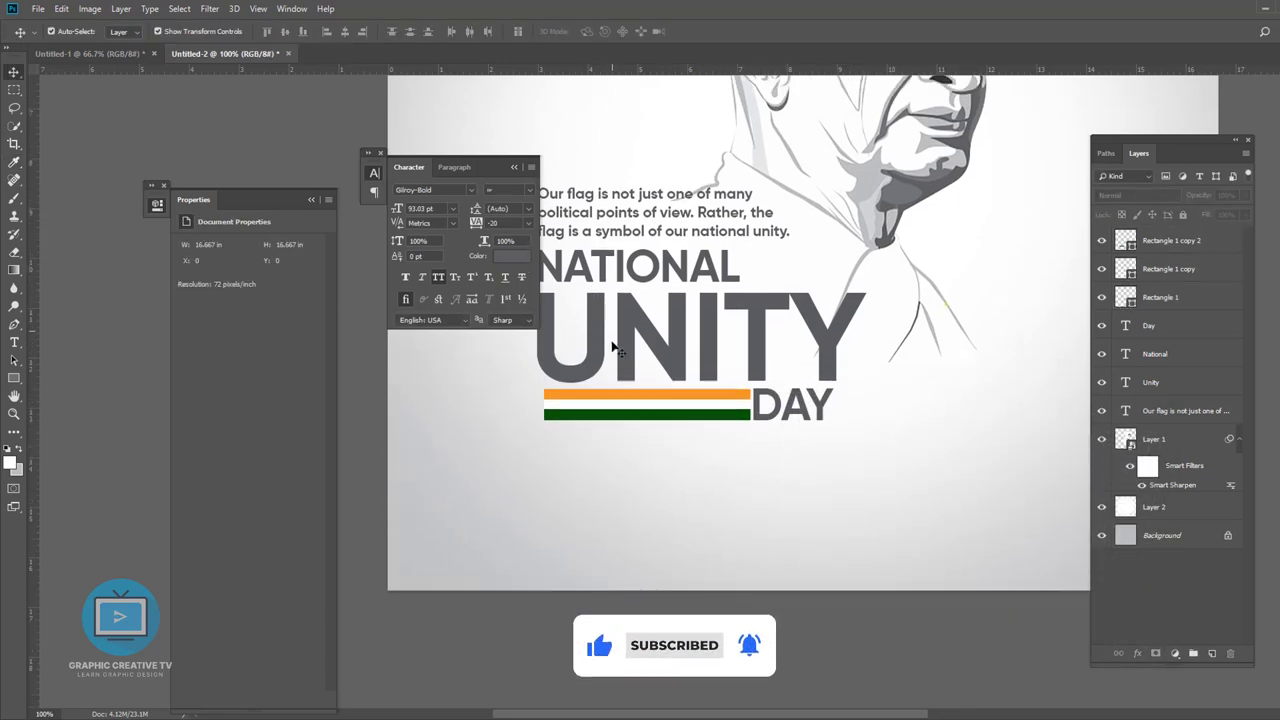
scroll(620, 380, "up", 6)
scroll(650, 440, "left", 4)
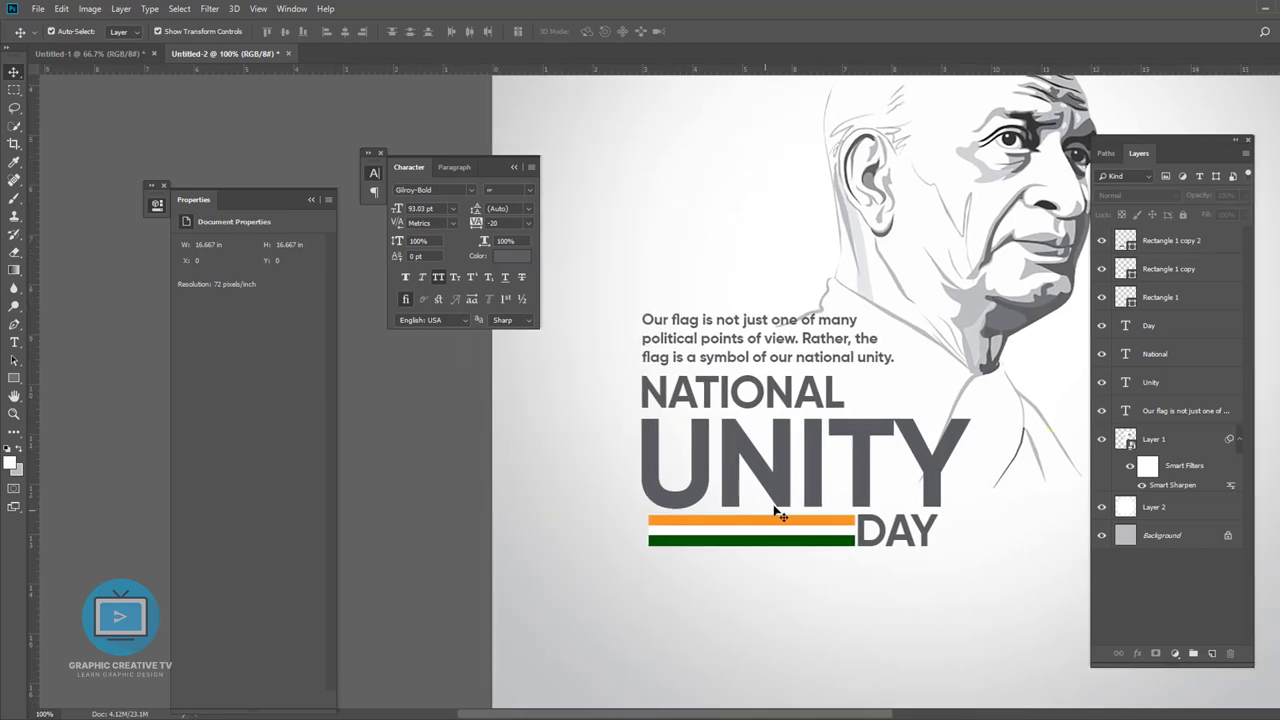
left_click(880, 447)
key("ctrl+minus")
Enlarge the quote, NATIONAL UNITY DAY heading, flag bars and portrait together by about 5%.
left_click(625, 418)
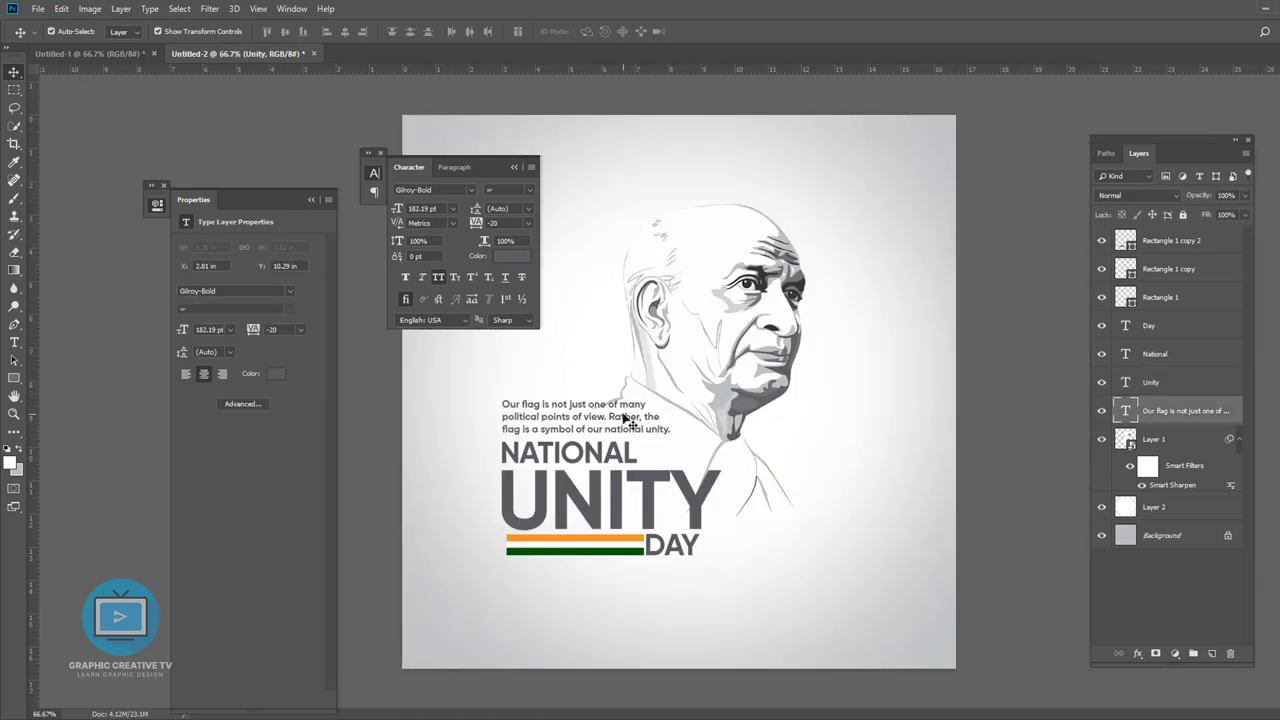
left_click(570, 452, "shift")
left_click(600, 495, "shift")
left_click(657, 549, "shift")
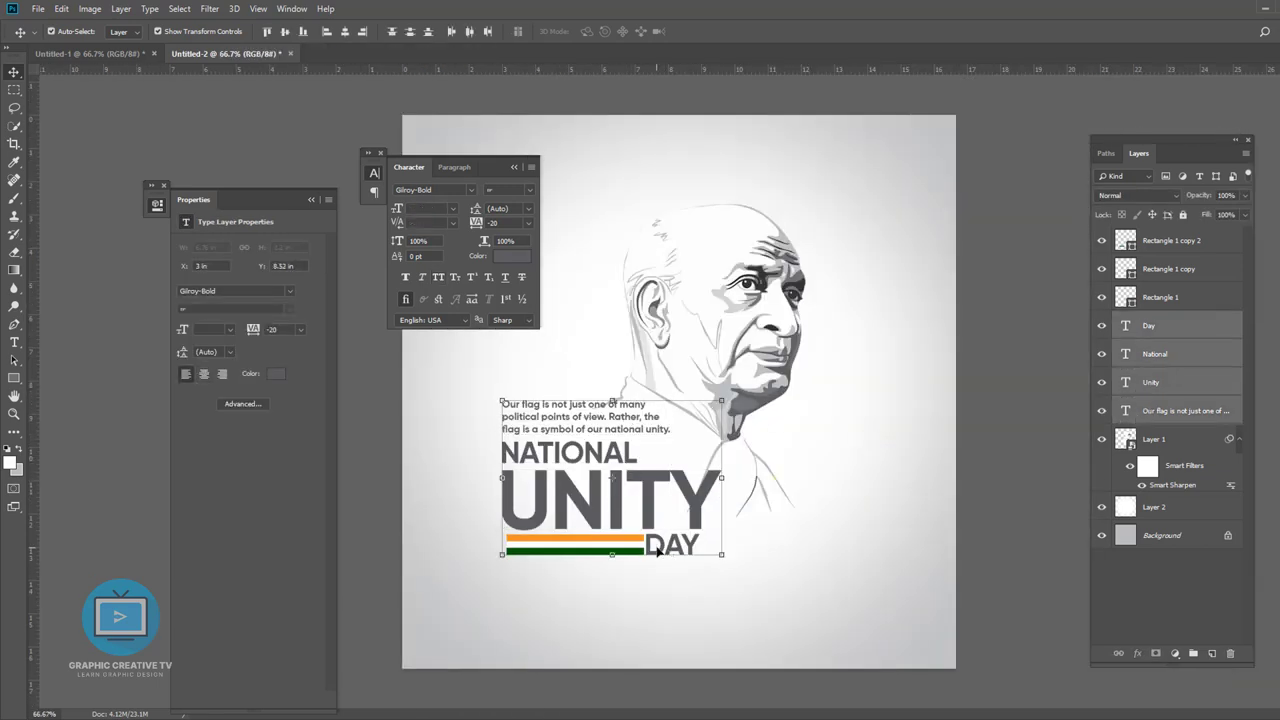
left_click(1179, 297, "shift")
left_click(1177, 242, "shift")
left_click(1154, 439, "shift")
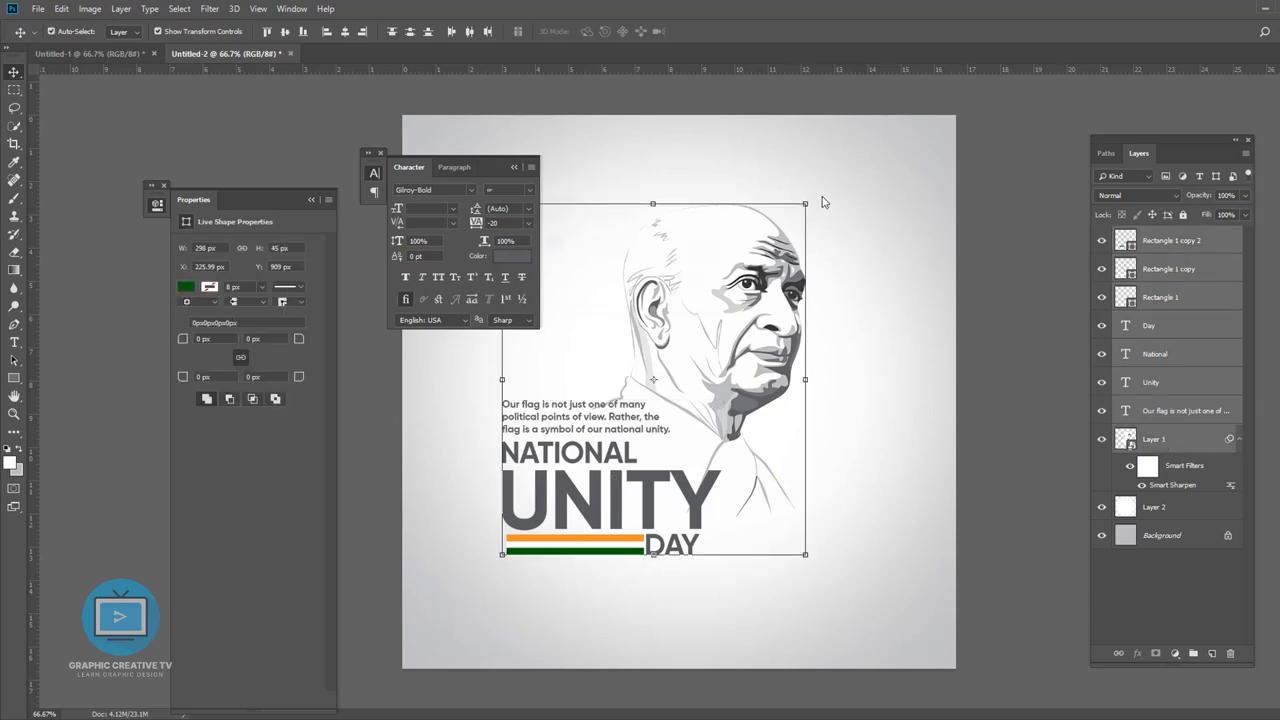
key("ctrl+t")
key("Return")
mouse_move(810, 203)
left_mouse_down()
mouse_move(830, 192)
mouse_move(805, 203)
left_mouse_up()
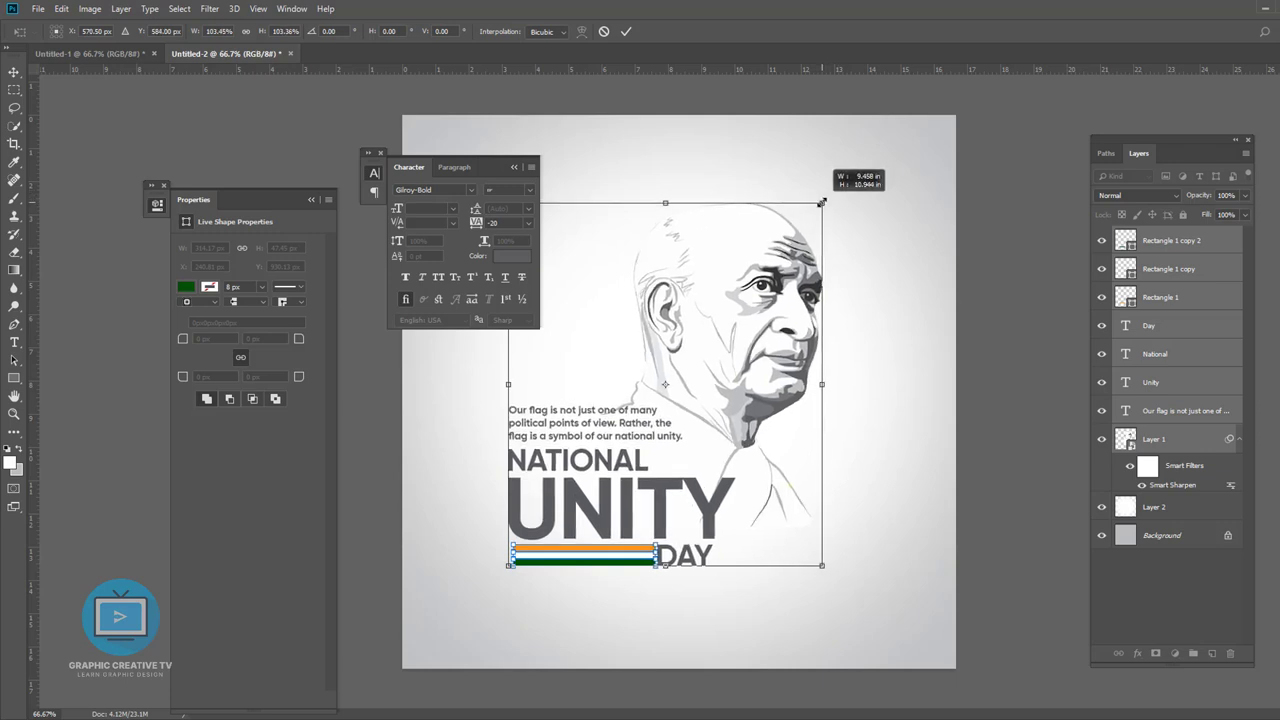
key("Return")
Scale up the white glow layer behind the portrait.
left_click(1154, 507)
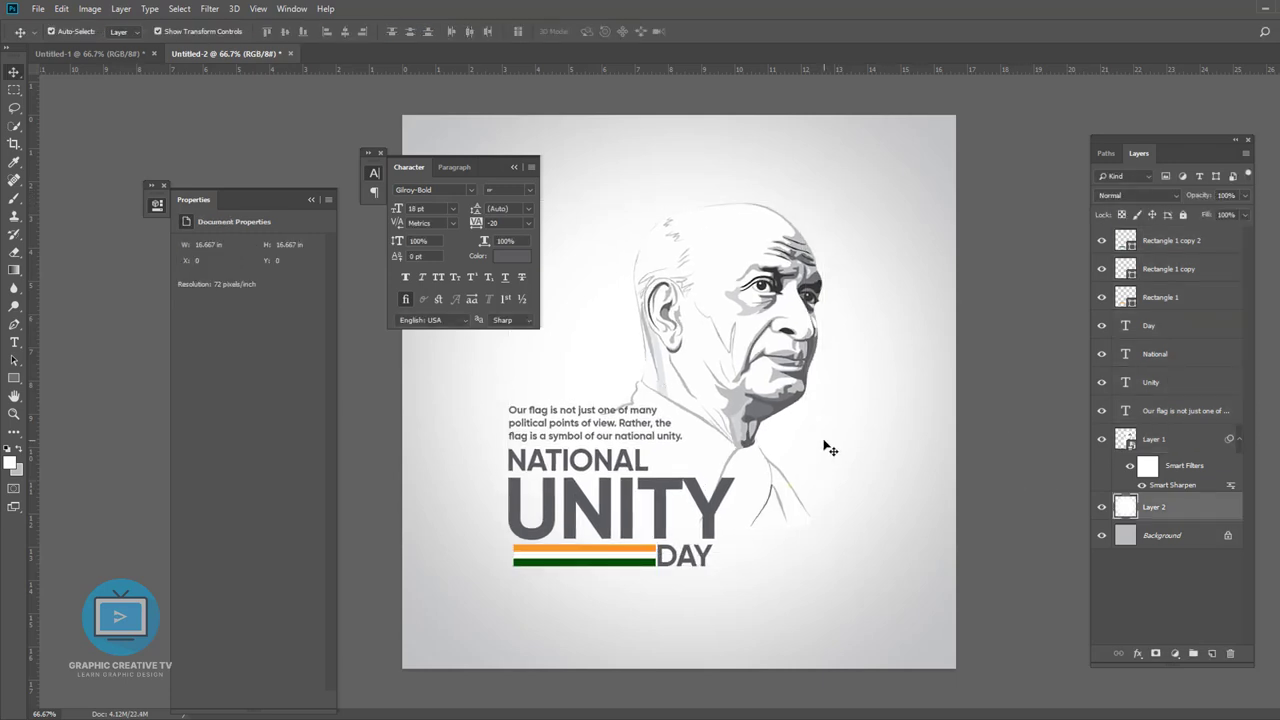
key("ctrl+t")
left_click_drag(956, 669, 1000, 705)
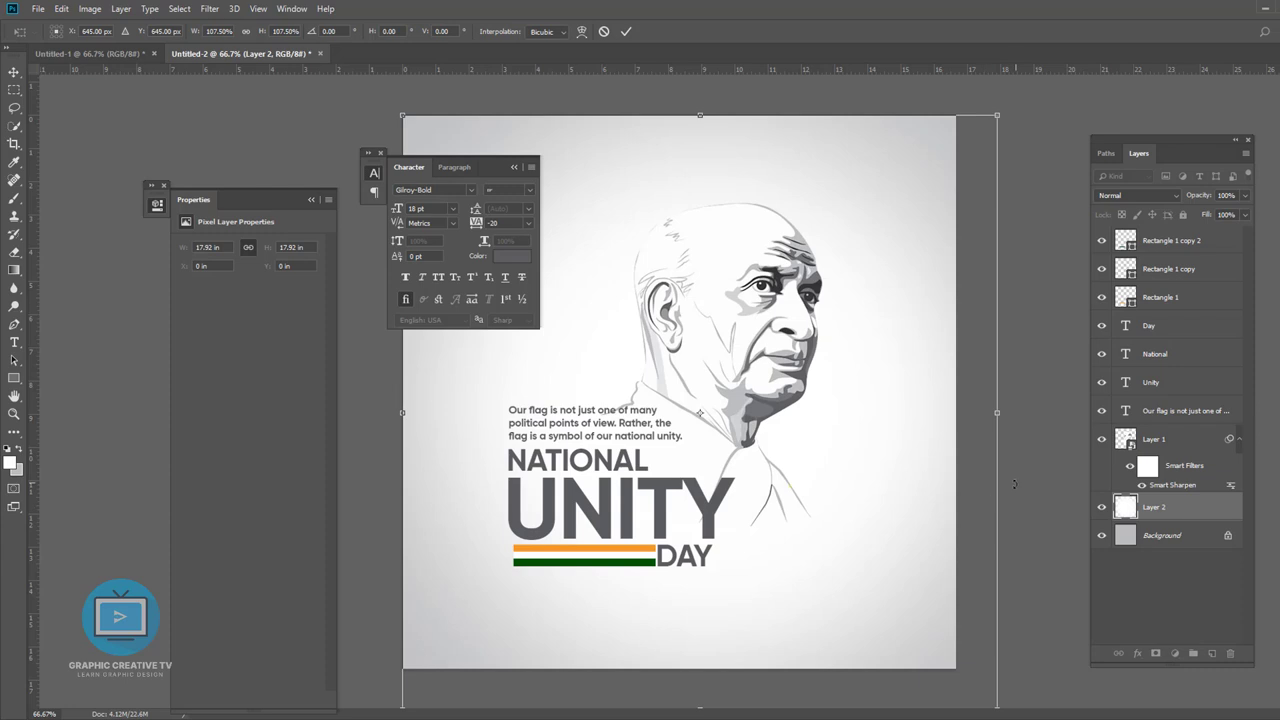
key("Return")
left_click(625, 422)
Move the statue silhouette down beside UNITY and scale it up with Free Transform.
left_click(1022, 533)
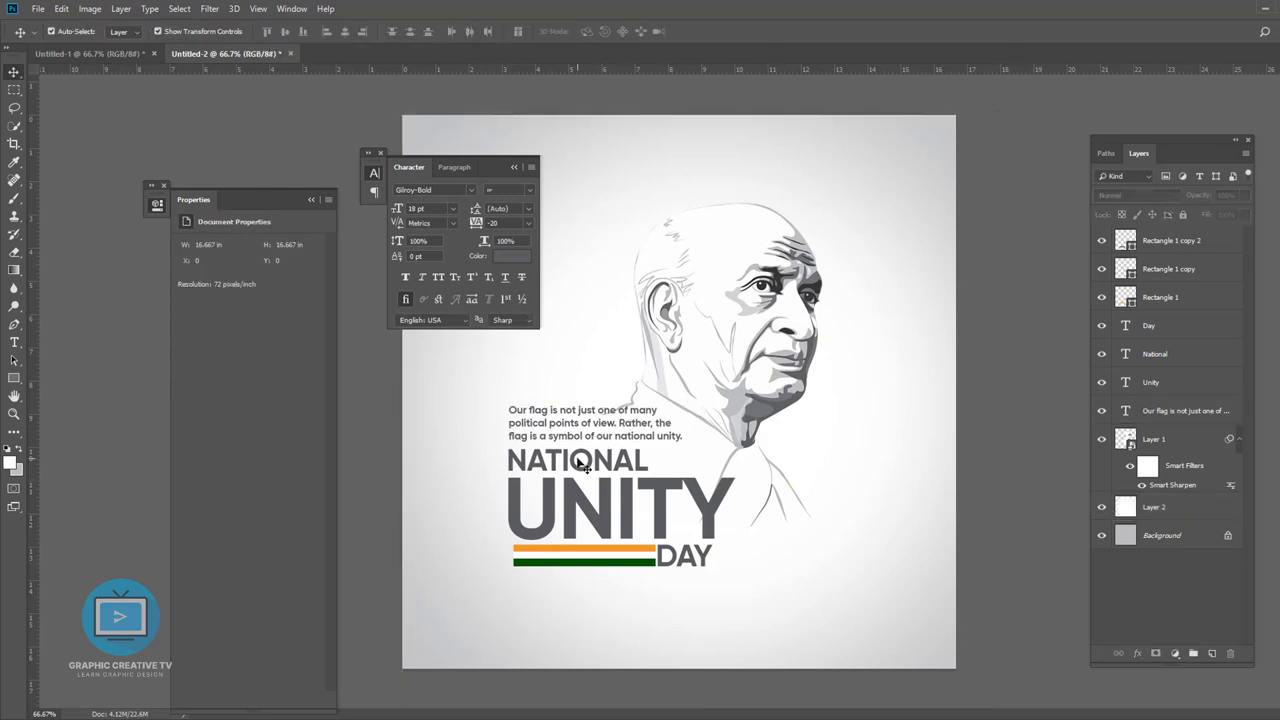
left_click(590, 418)
left_click(684, 676)
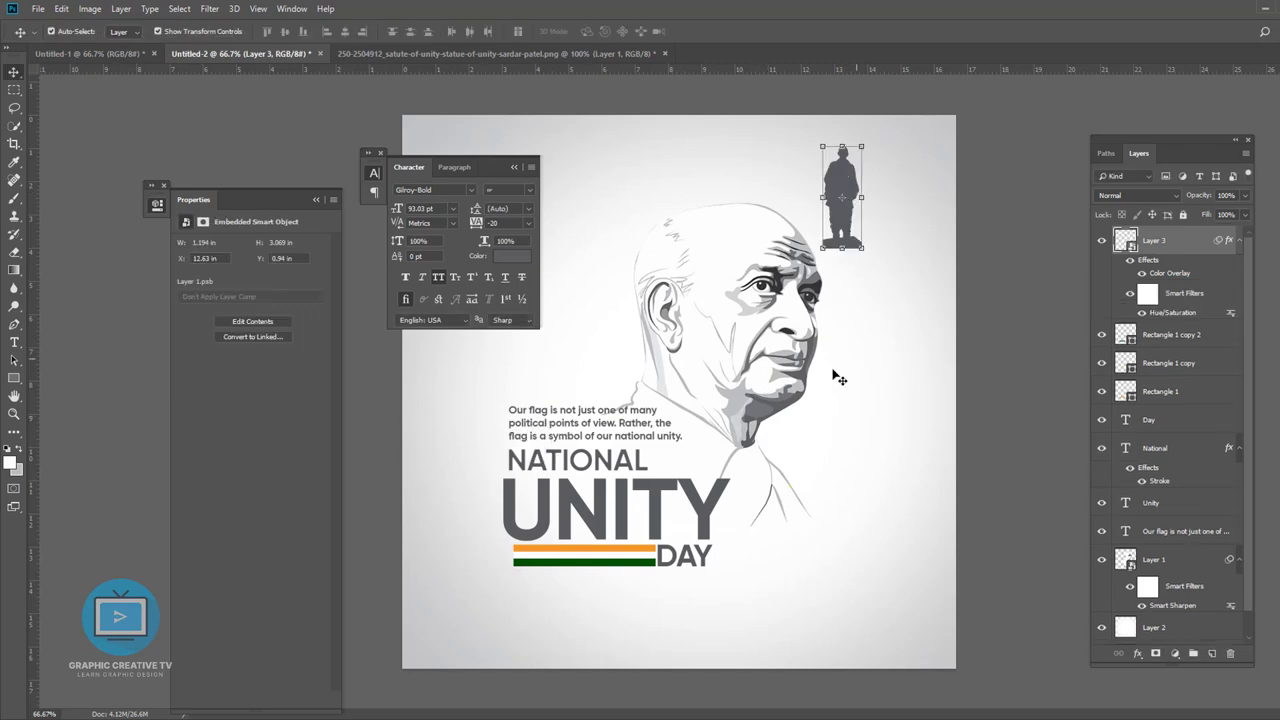
mouse_move(842, 215)
left_mouse_down()
mouse_move(745, 538)
mouse_move(487, 537)
left_mouse_up()
key("ctrl+t")
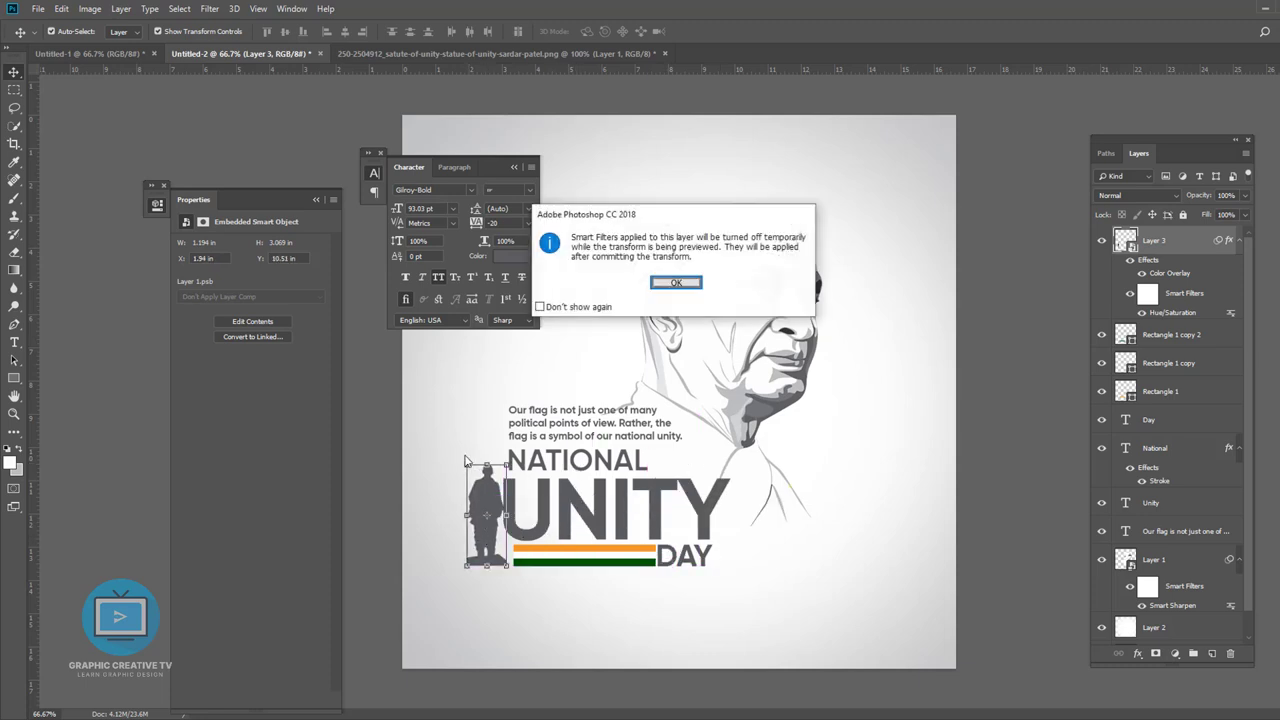
left_click(675, 282)
left_click_drag(466, 464, 463, 401)
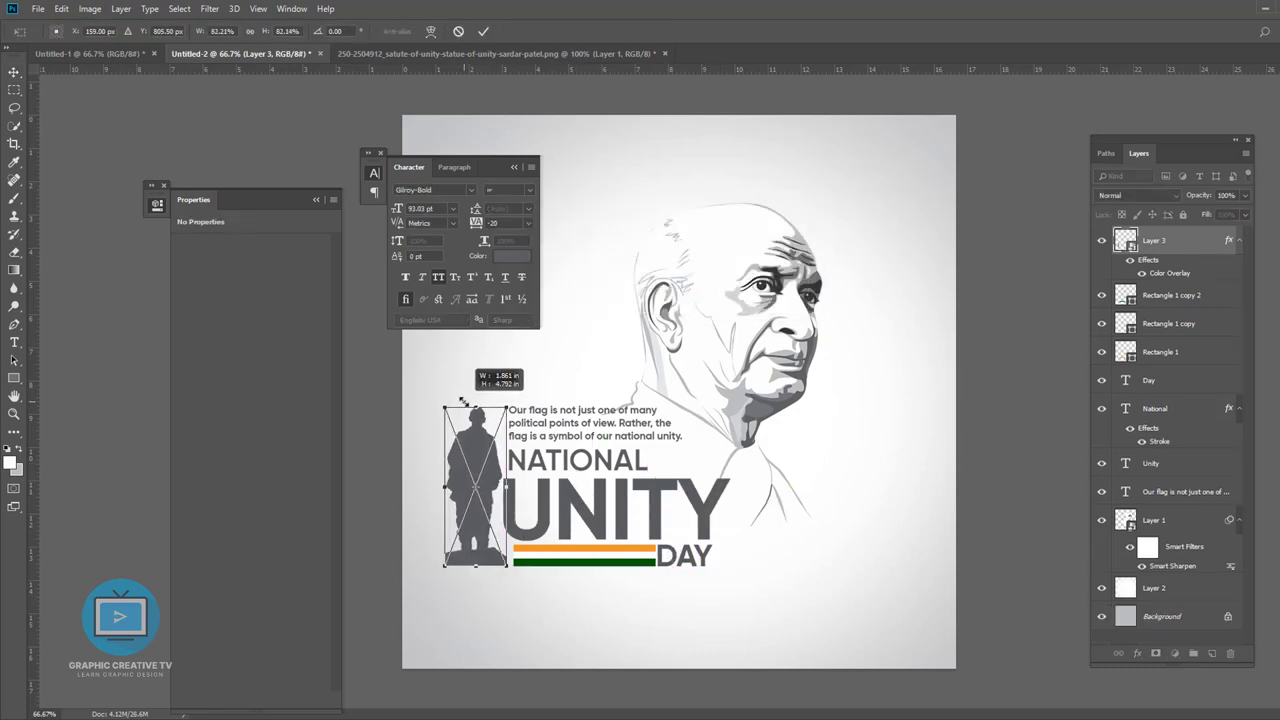
key("Return")
left_click(1155, 448)
Shift the NATIONAL UNITY text slightly left and settle the statue beside the headline.
left_click(1151, 502, "shift")
mouse_move(551, 511)
left_mouse_down()
mouse_move(499, 511)
mouse_move(559, 511)
left_mouse_up()
left_click(484, 487)
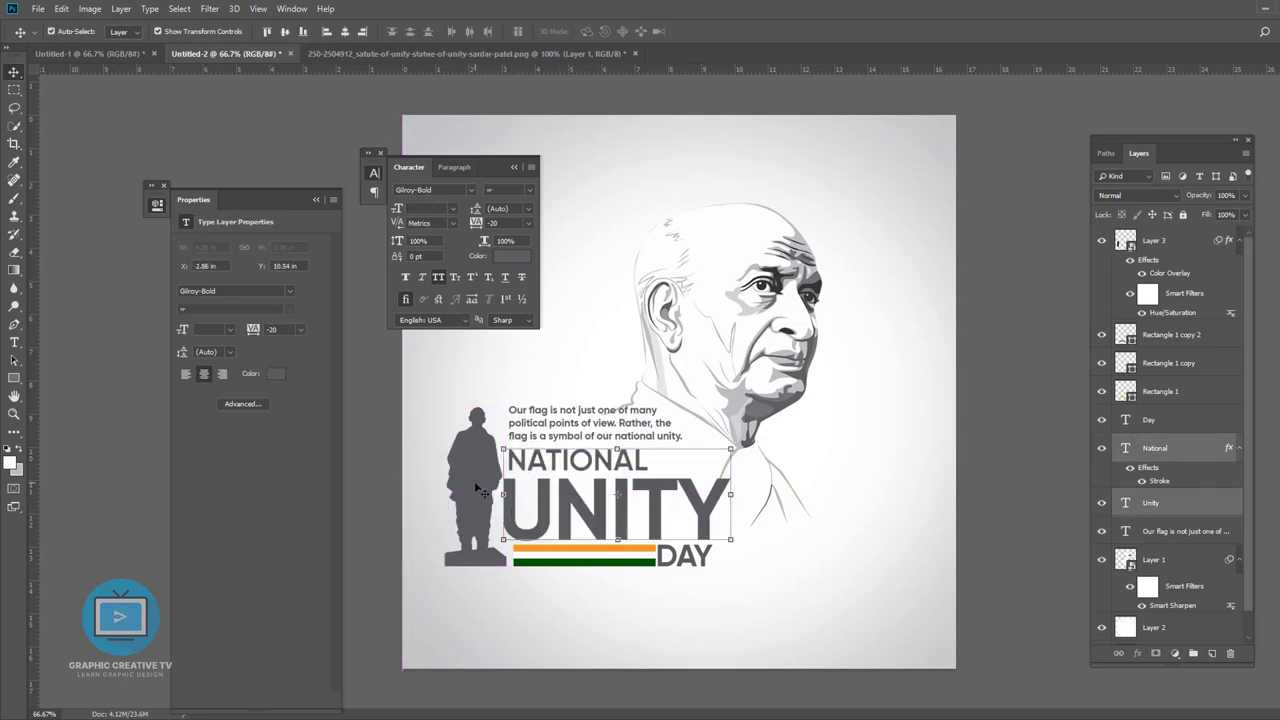
left_click_drag(484, 487, 565, 470)
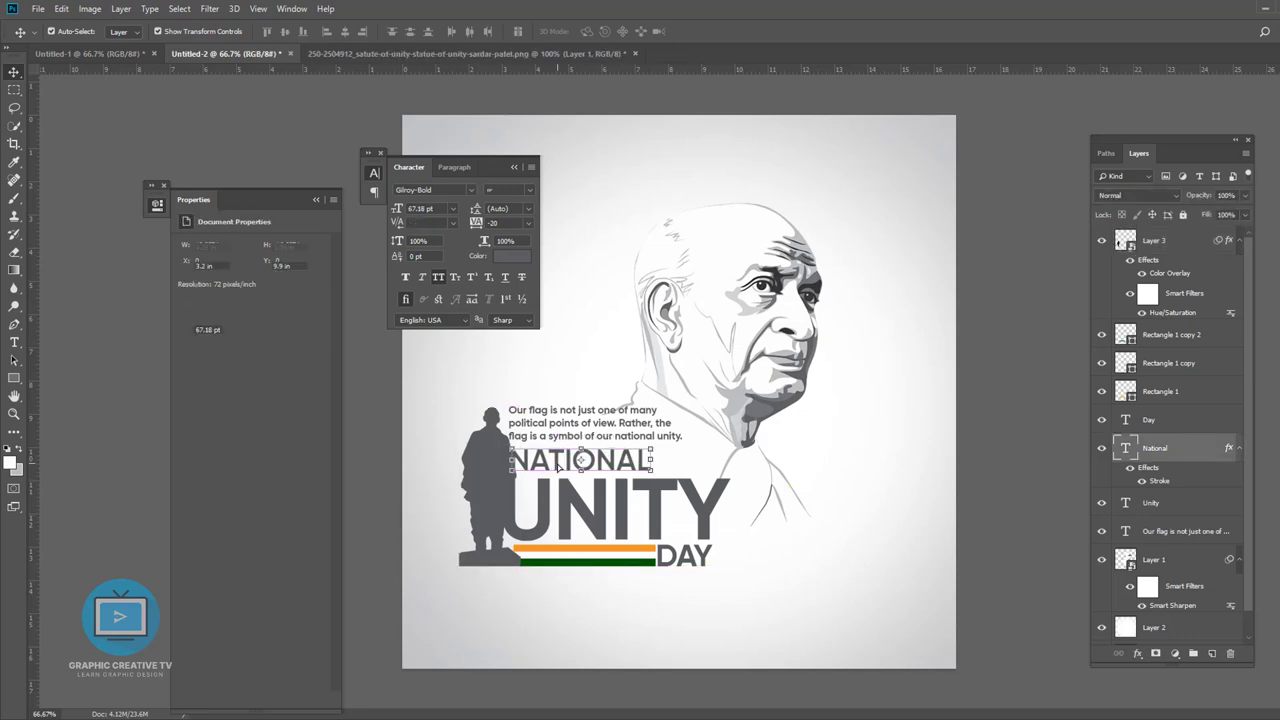
Try repositioning the three flag bars, undo it, and decline converting the shapes to paths.
left_click_drag(661, 563, 688, 512)
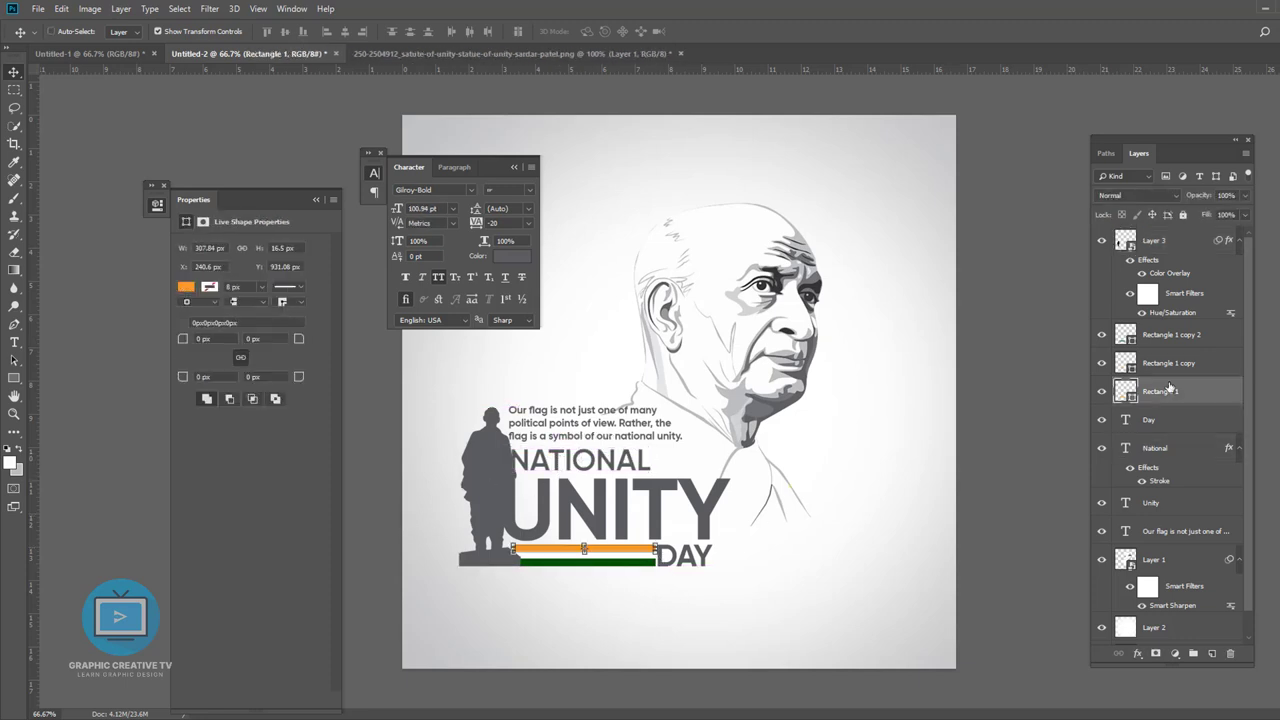
key("ctrl+e")
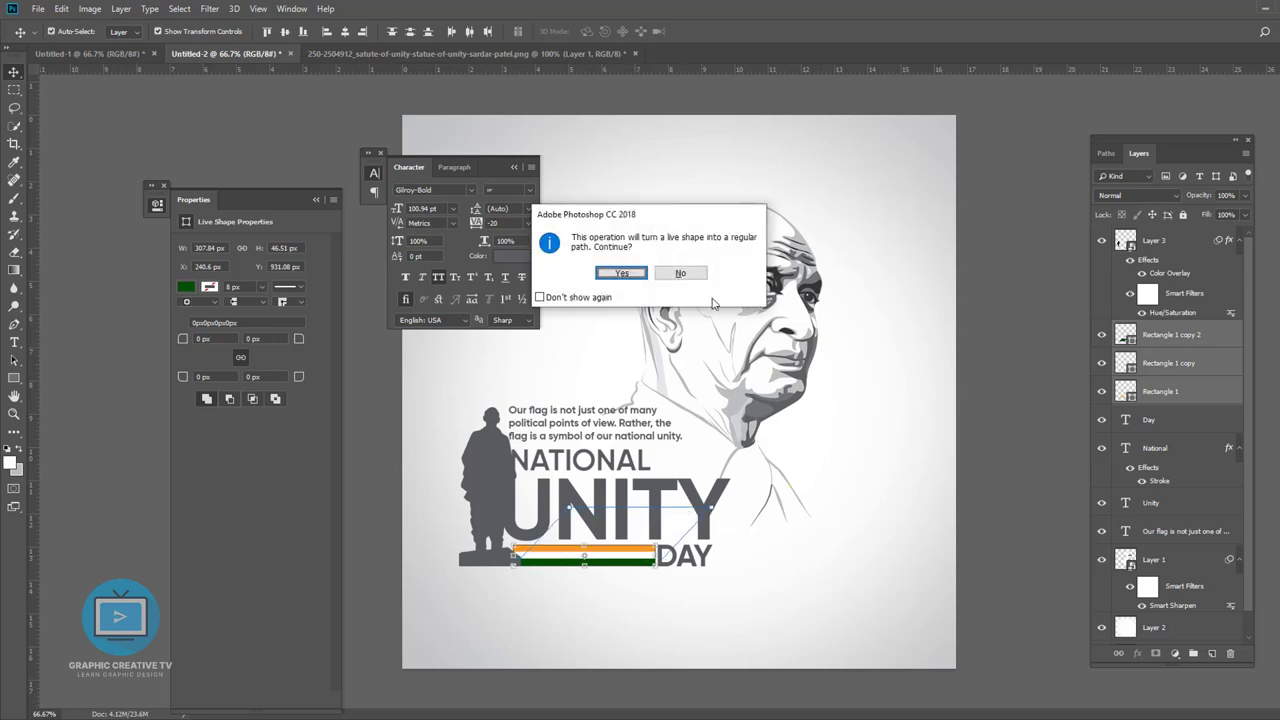
key("Escape")
left_click_drag(631, 552, 620, 545)
key("ctrl+z")
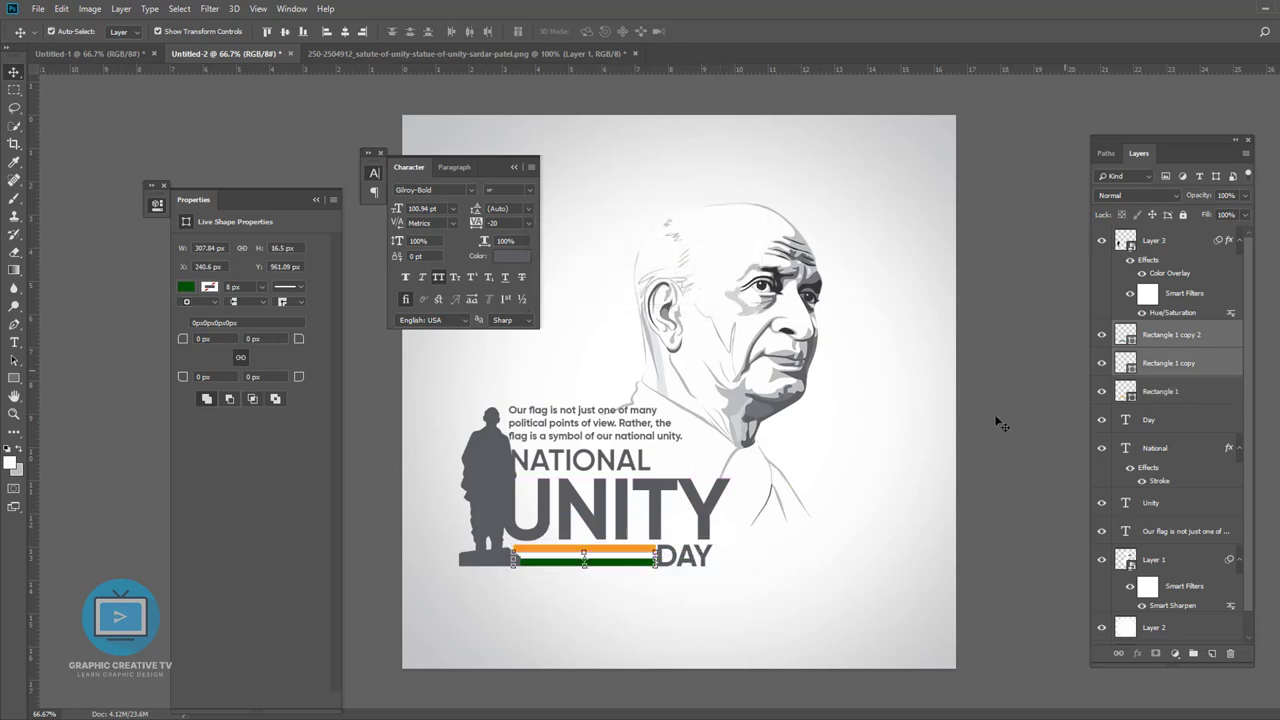
key("ctrl+e")
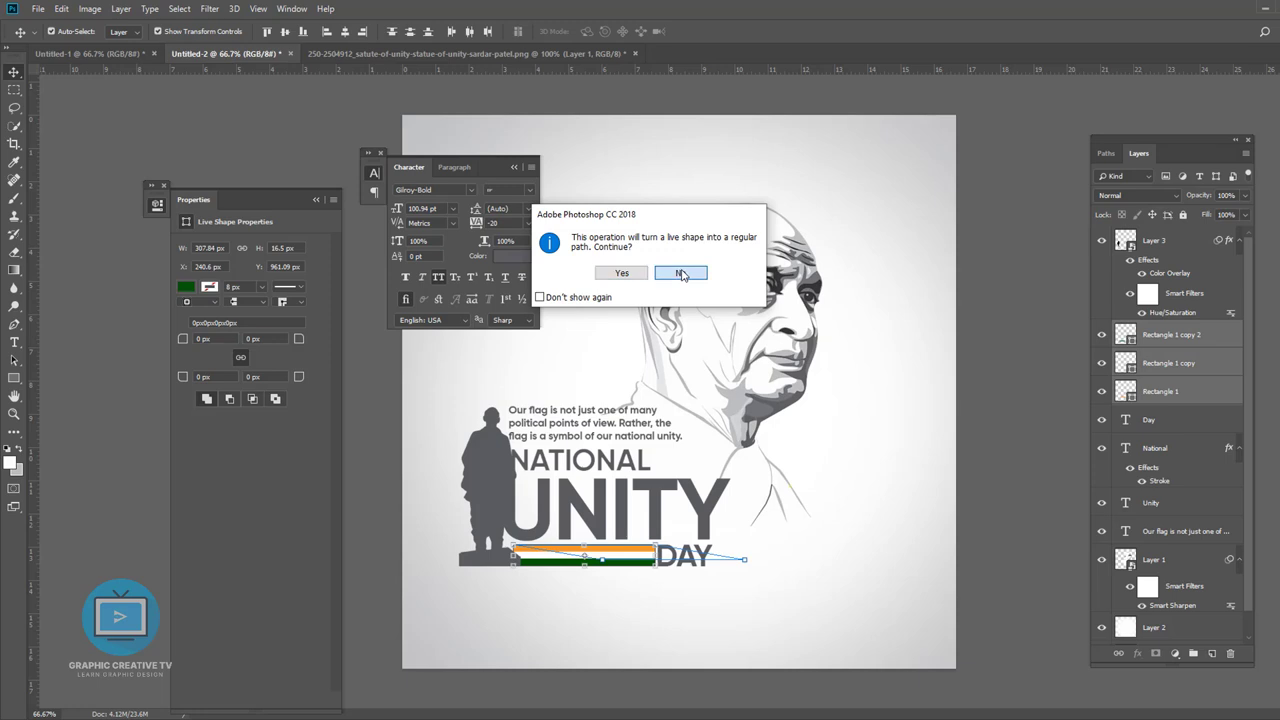
left_click(680, 271)
left_click(455, 510)
Move the three flag bars to the right of NATIONAL and narrow them.
left_click(1170, 338)
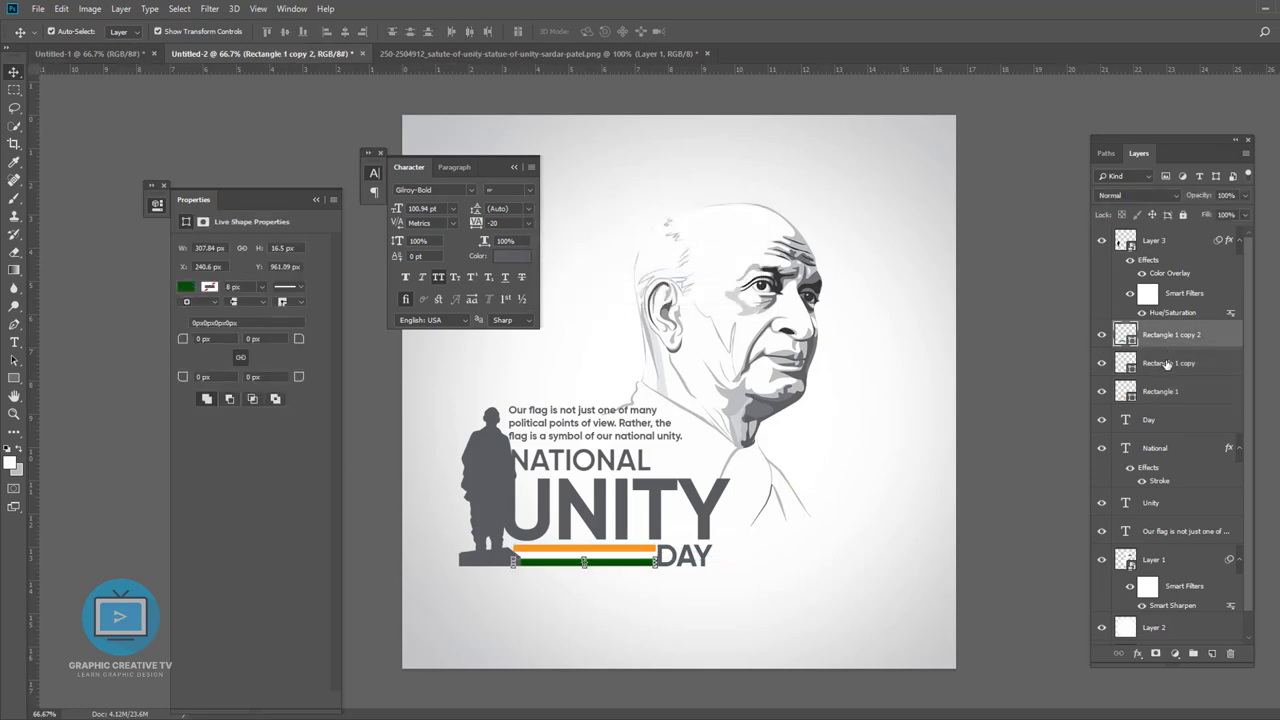
left_click(1167, 363, "ctrl")
left_click(1167, 391, "ctrl")
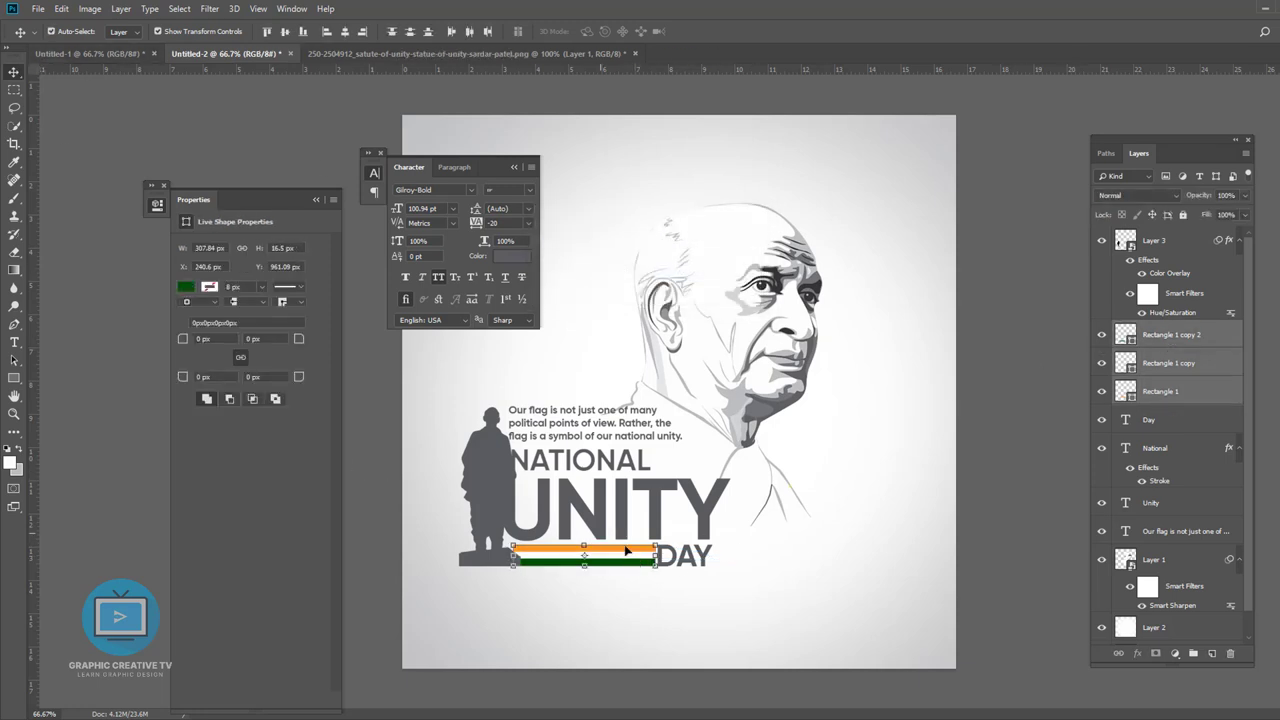
mouse_move(617, 549)
left_mouse_down()
mouse_move(767, 455)
mouse_move(742, 461)
left_mouse_up()
key("ctrl+t")
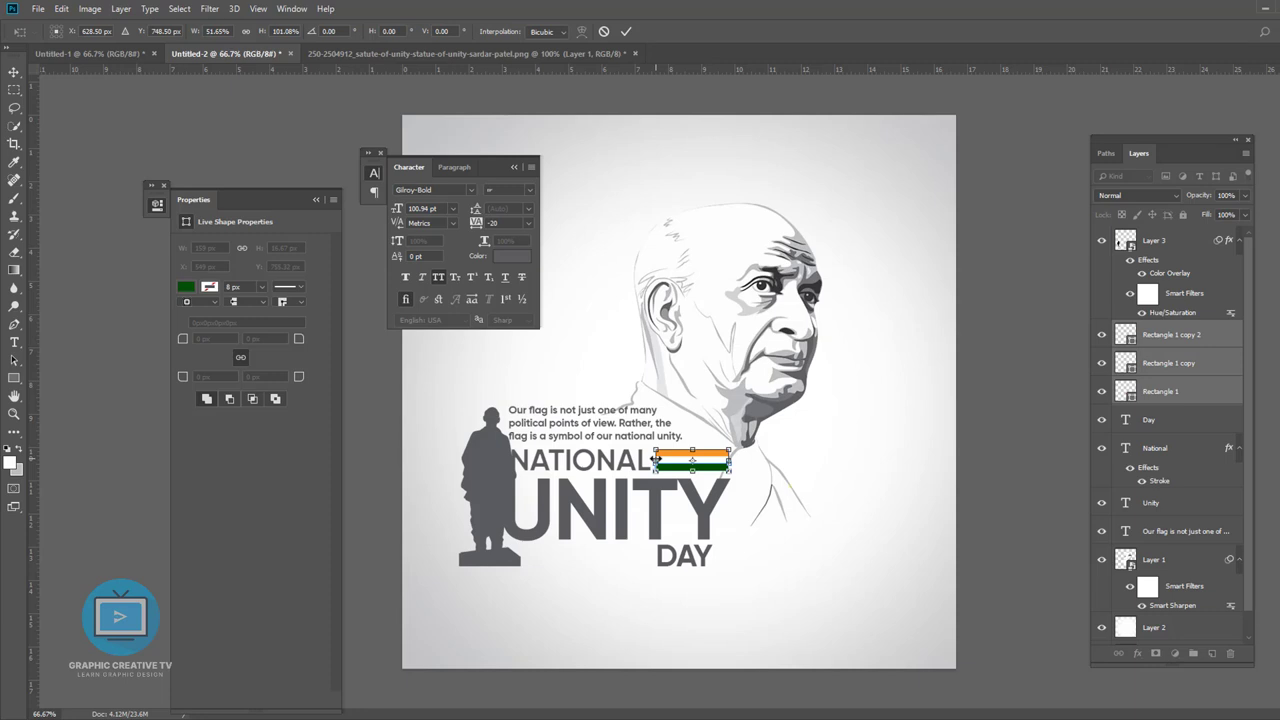
key("Return")
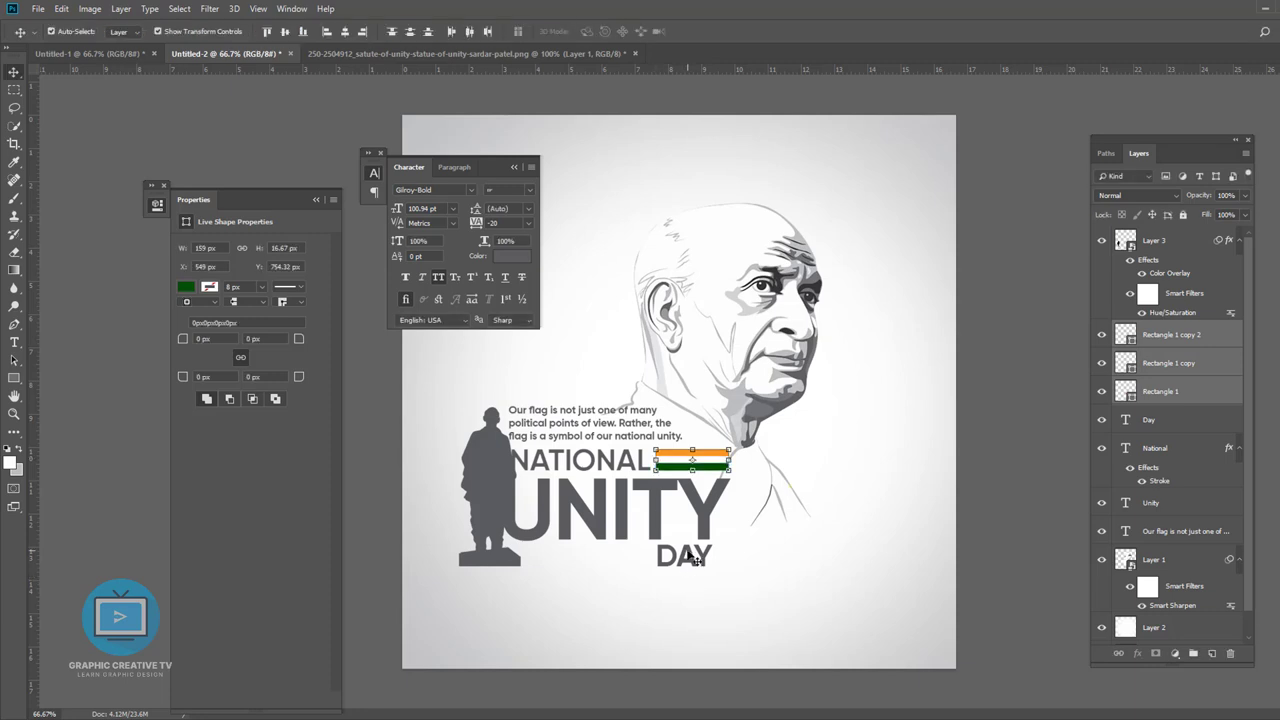
Move DAY further right, then resize UNITY and nudge it above DAY.
mouse_move(694, 557)
left_mouse_down()
mouse_move(803, 568)
mouse_move(765, 565)
mouse_move(806, 588)
left_mouse_up()
left_click(715, 520)
key("ctrl+t")
key("Return")
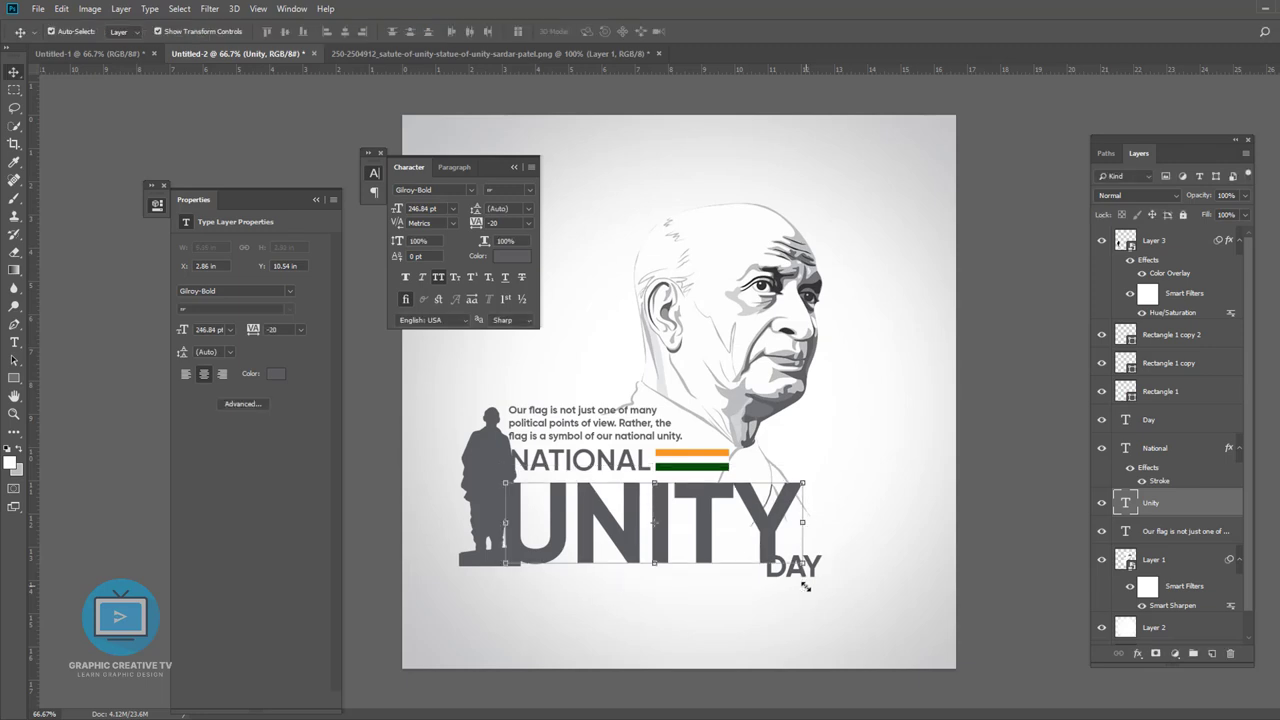
left_click_drag(726, 544, 696, 540)
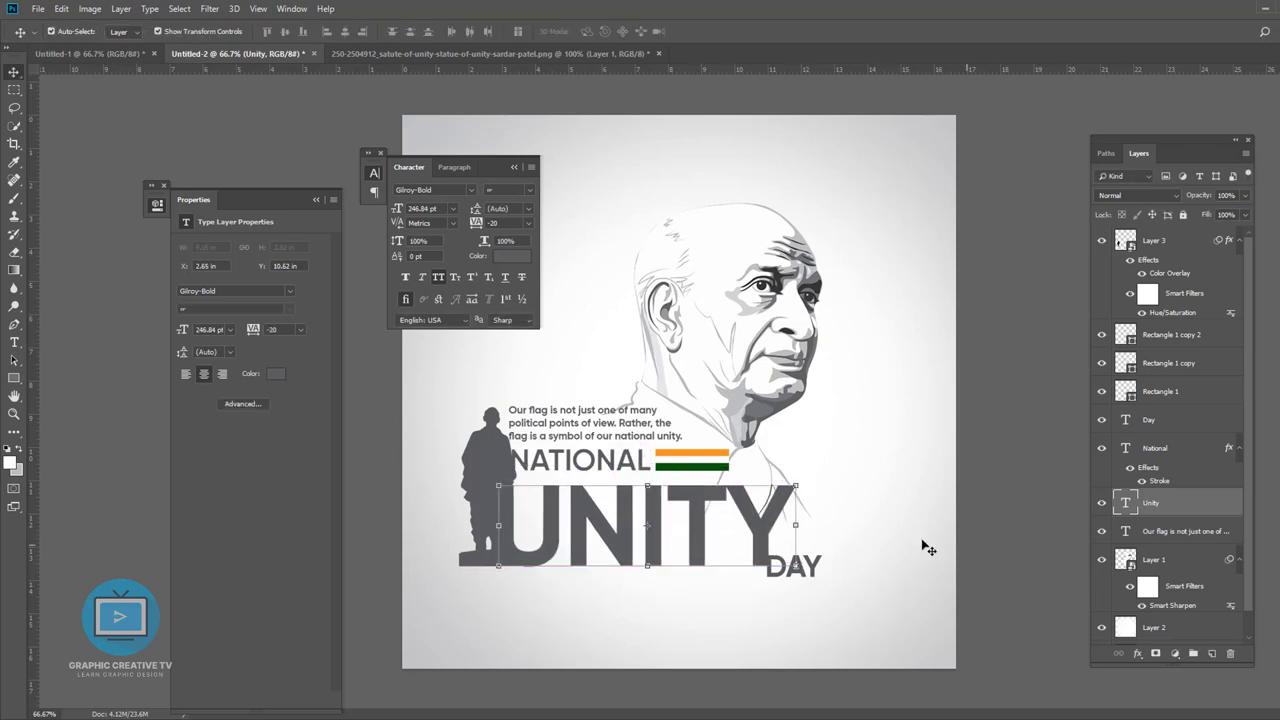
Enlarge the NATIONAL text to 100.94 pt.
left_click(632, 462)
key("ctrl+t")
left_click_drag(652, 447, 722, 430)
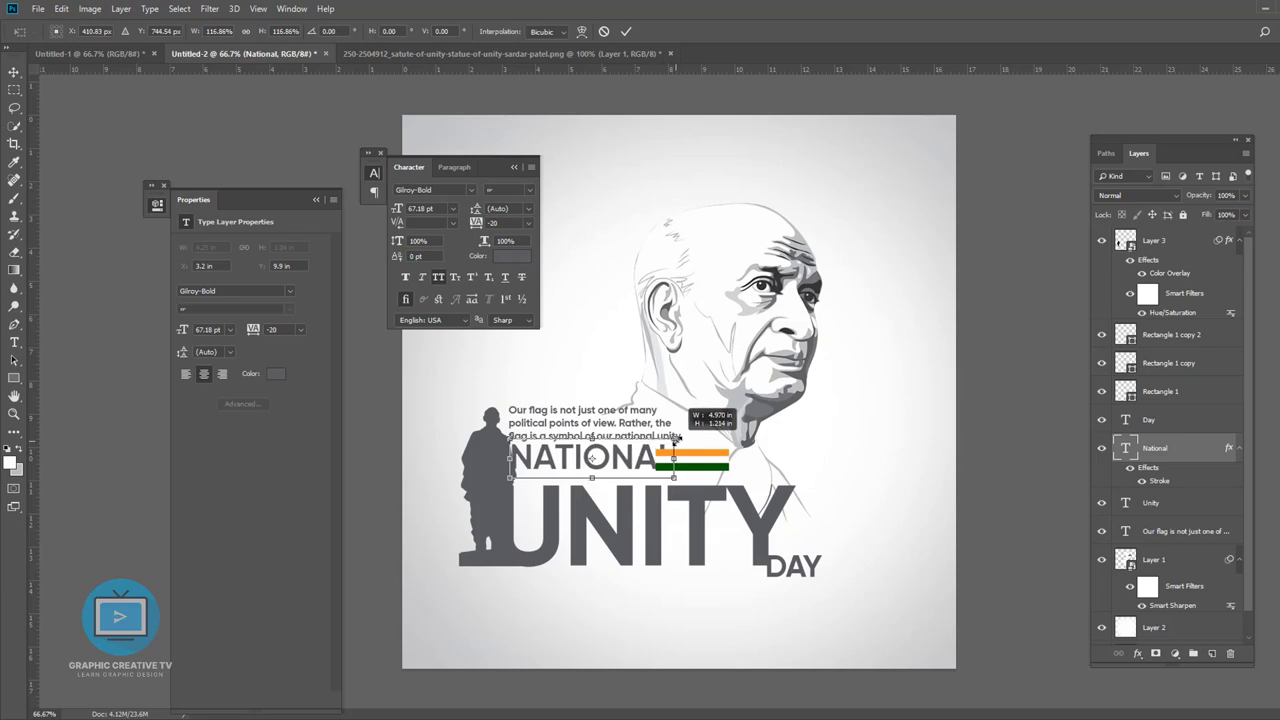
key("Return")
Reselect the three flag bars and apply a transform to them.
left_click(1172, 334)
left_click(1168, 363)
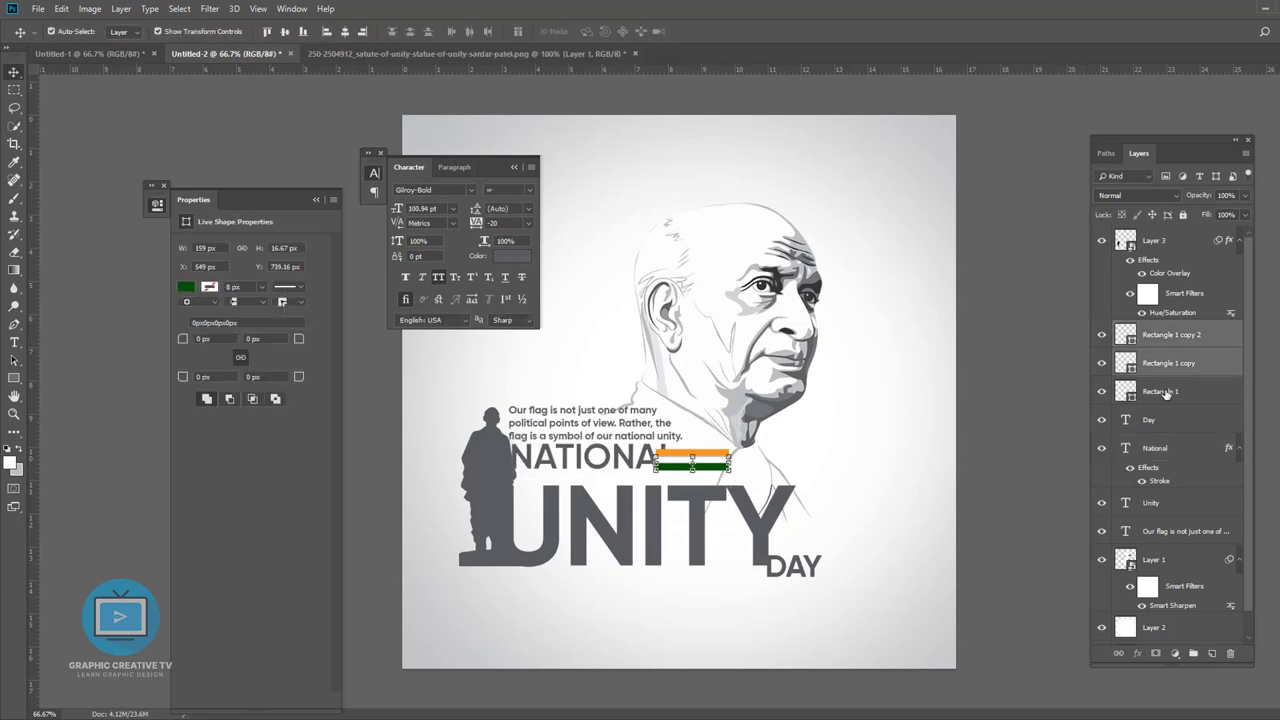
left_click(1166, 393, "shift")
key("ctrl+t")
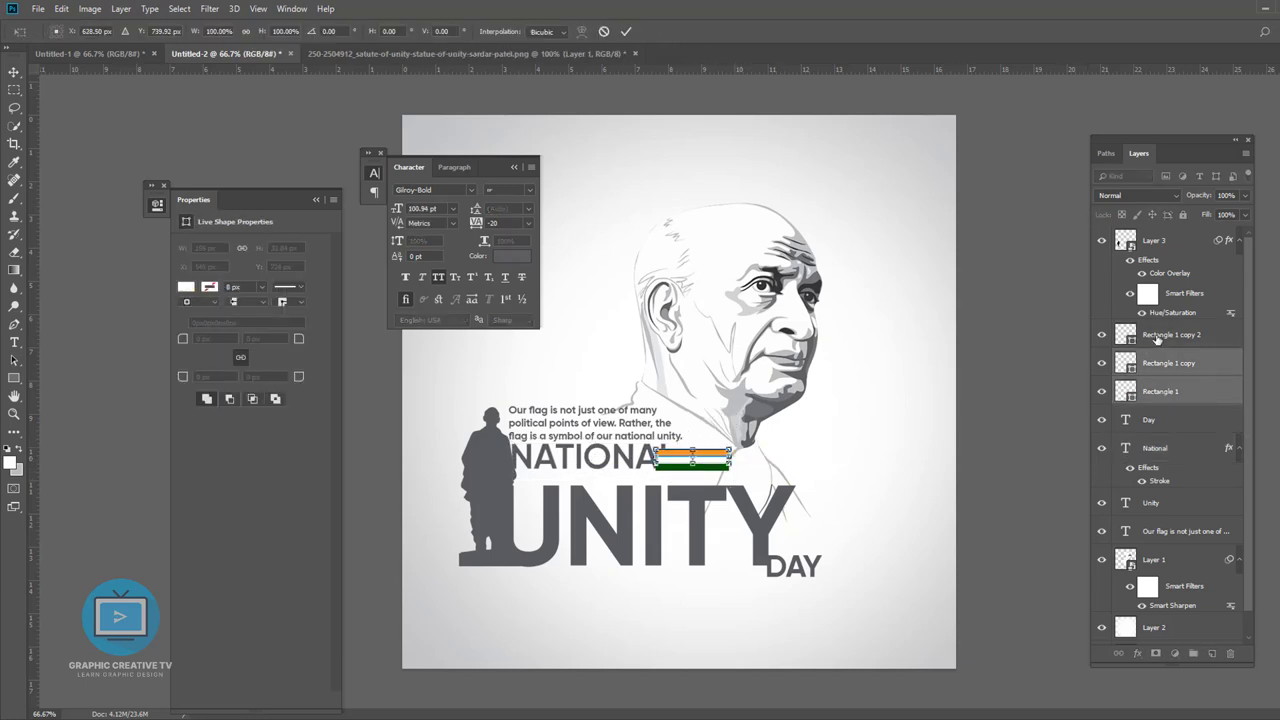
key("Return")
Stretch the flag bars wider to the right and move the quote paragraph up.
left_click(1172, 334, "shift")
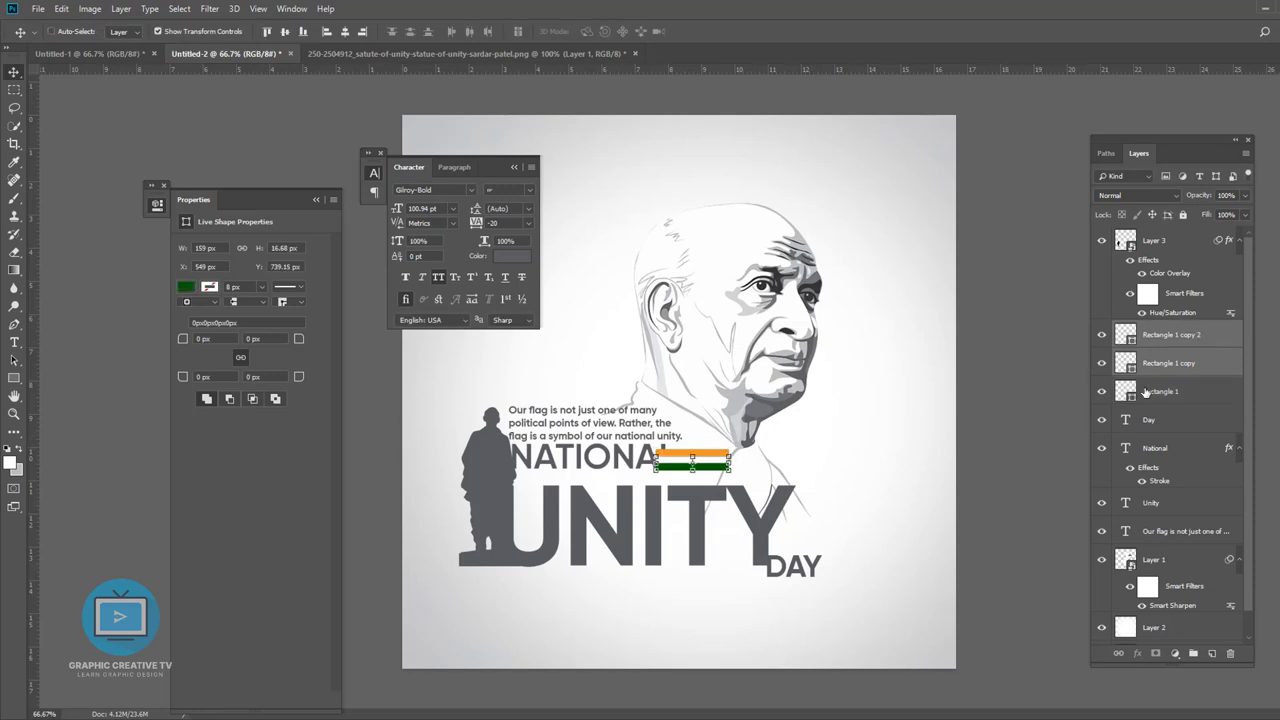
left_click(1160, 391, "shift")
key("ctrl+t")
mouse_move(730, 459)
left_mouse_down()
mouse_move(796, 459)
mouse_move(736, 441)
left_mouse_up()
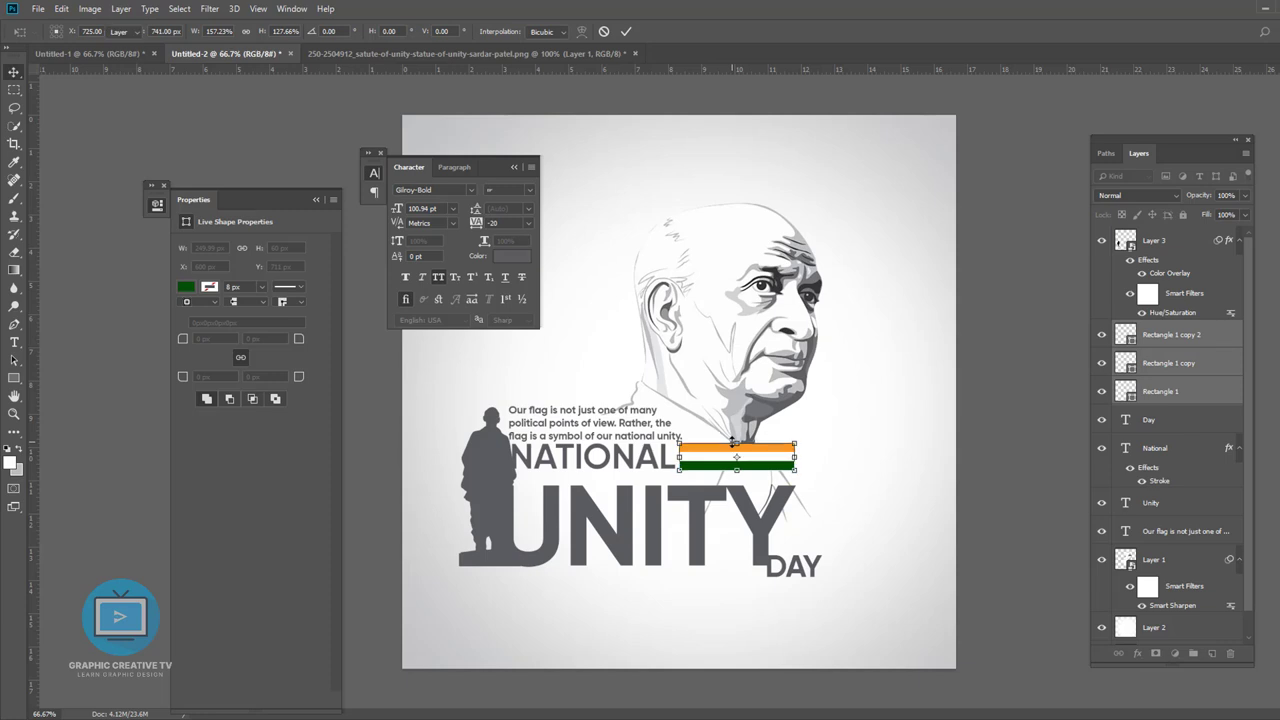
key("Return")
left_click_drag(628, 424, 628, 411)
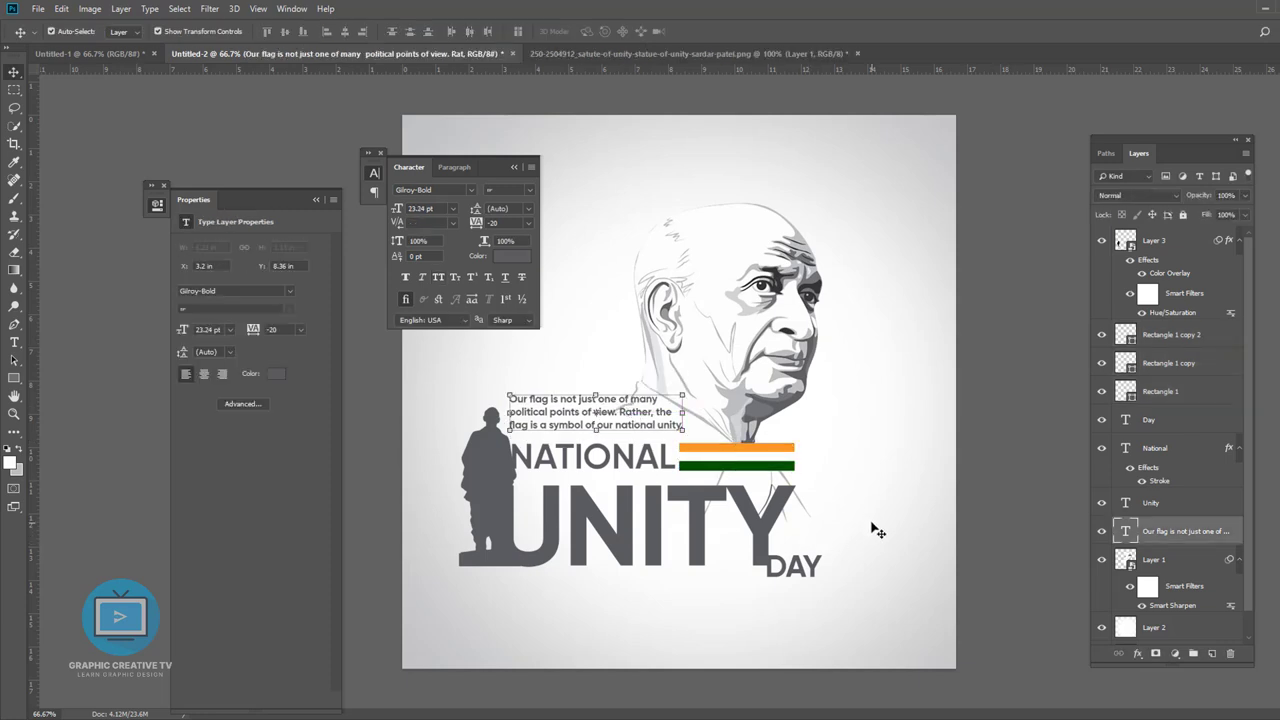
Move the statue silhouette onto the U and shrink it to fit inside.
left_click_drag(461, 531, 470, 531)
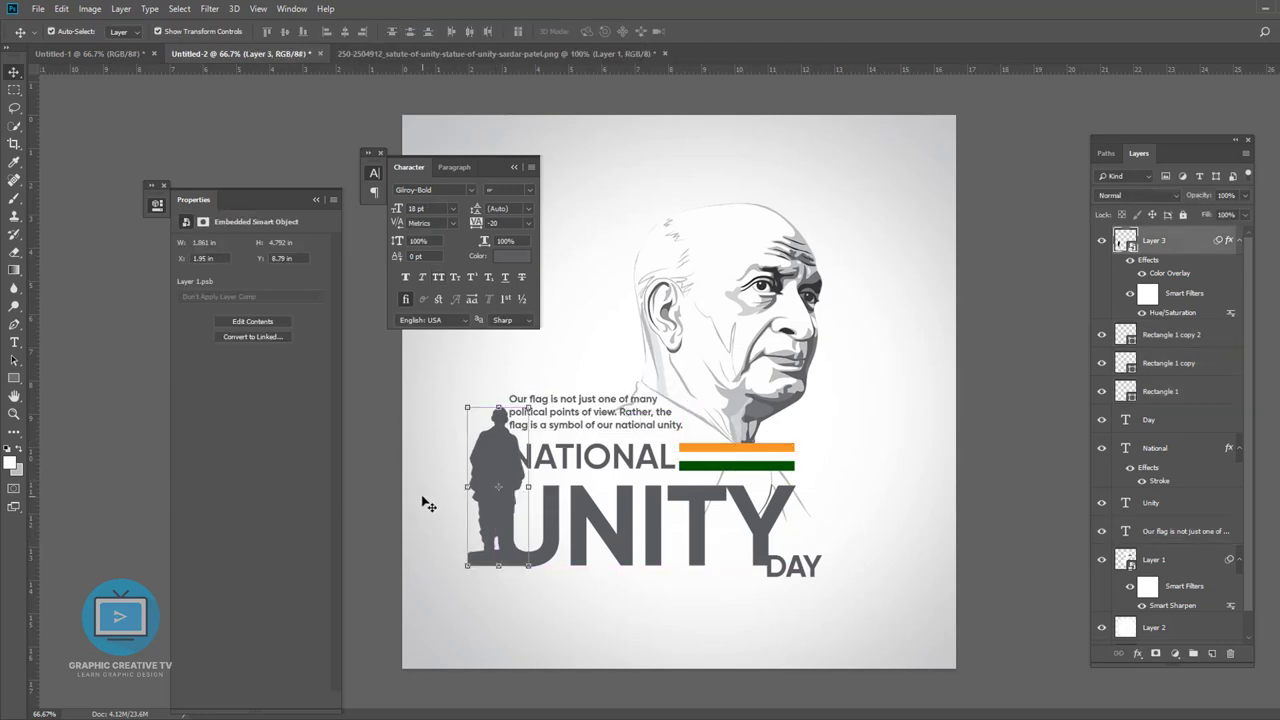
left_click_drag(526, 418, 557, 472)
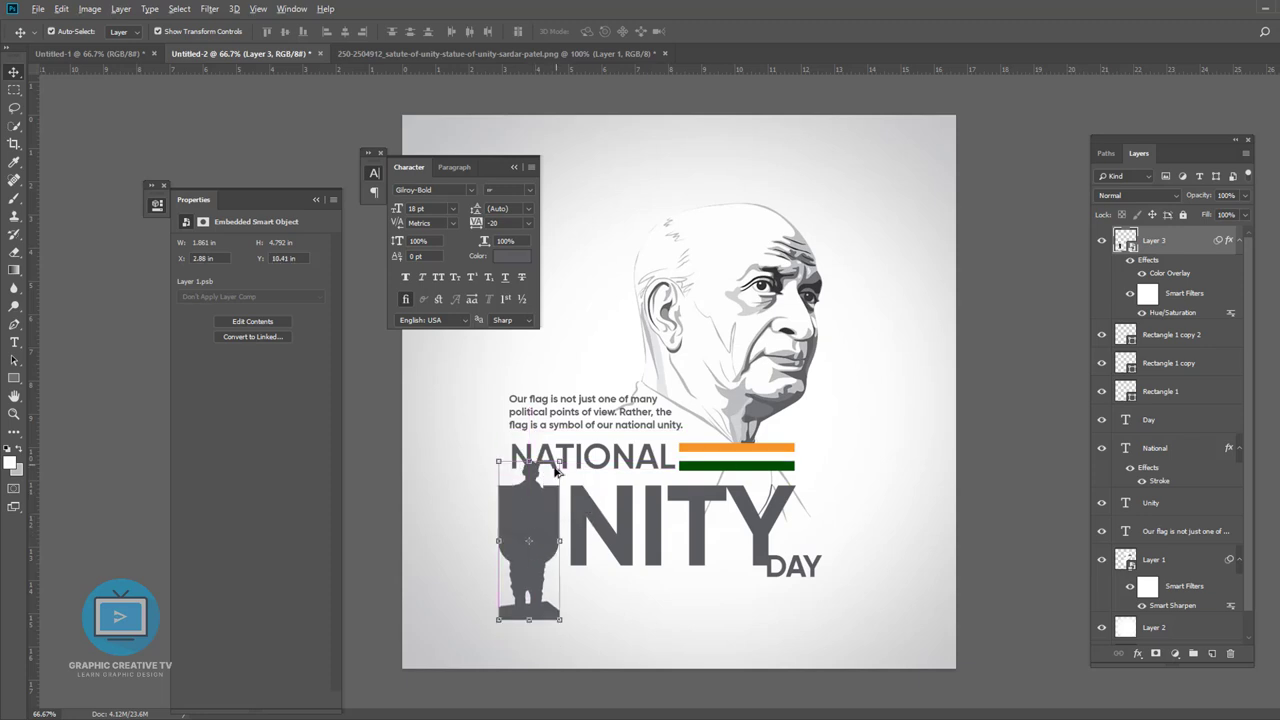
key("ctrl+t")
left_click(676, 283)
left_click_drag(498, 462, 530, 512)
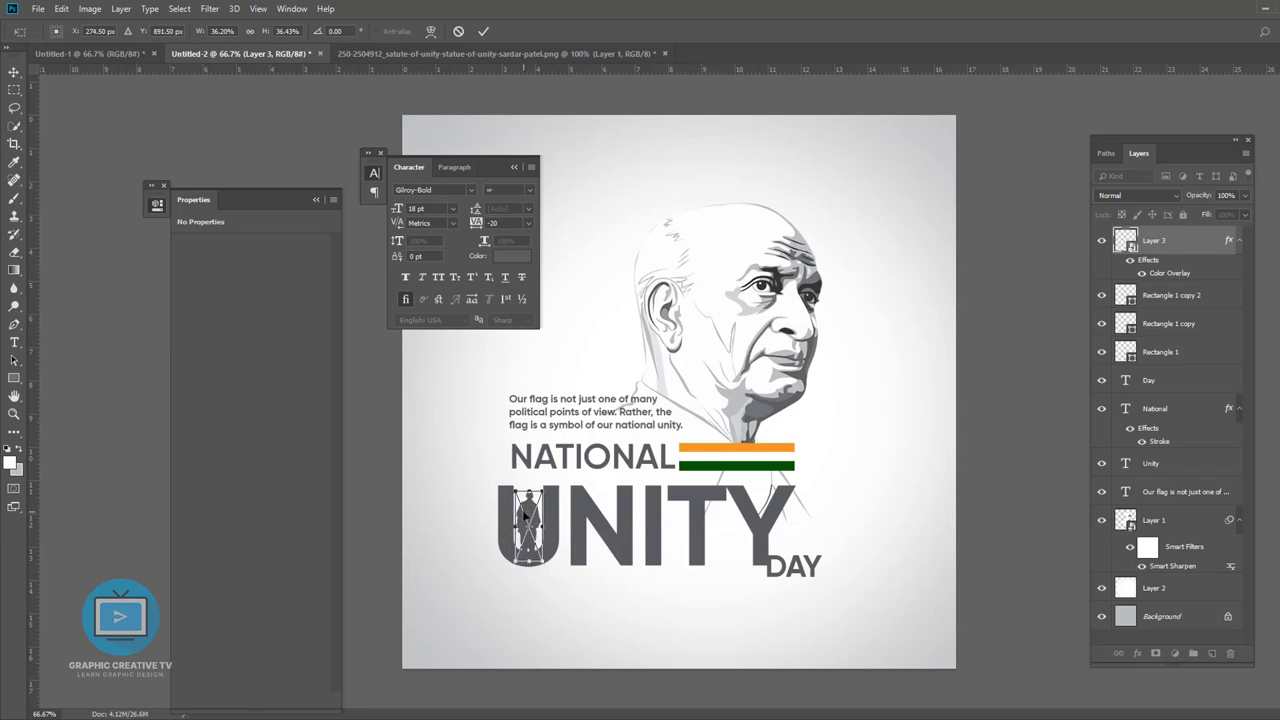
key("Return")
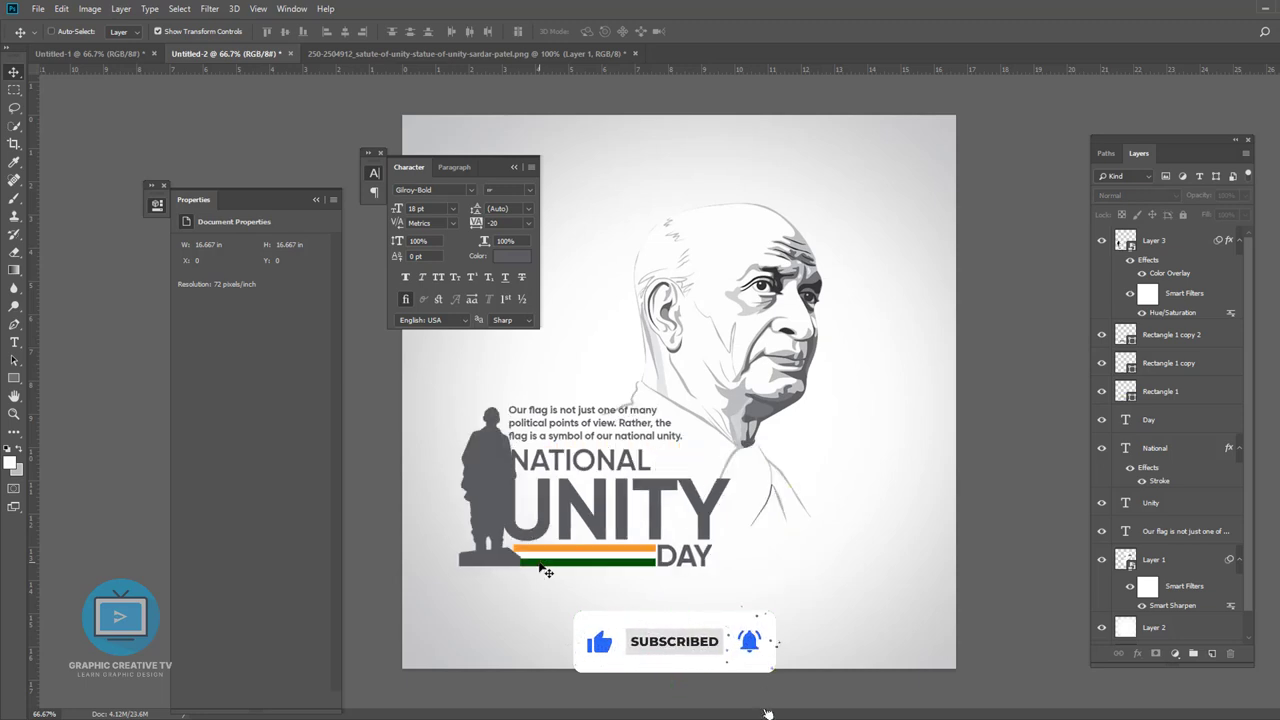
Move the statue upper left and left-align the NATIONAL, UNITY and quote text layers.
left_click_drag(559, 526, 490, 453)
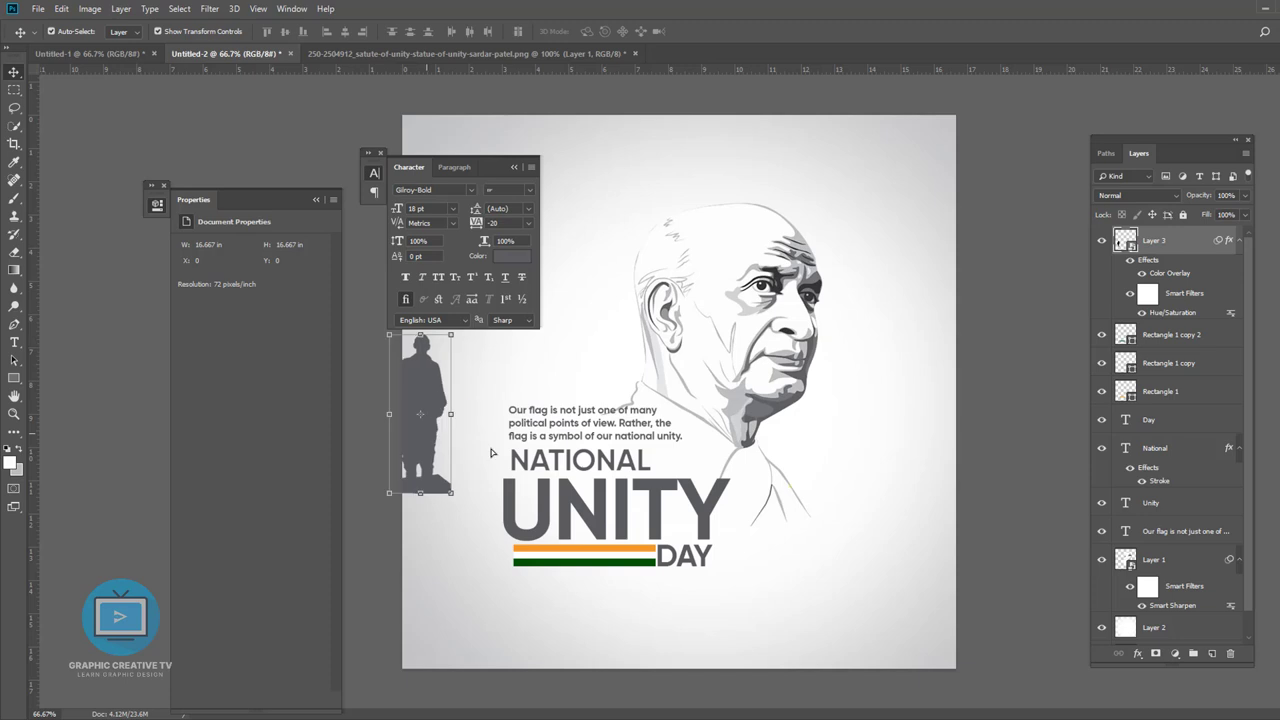
left_click(560, 460)
left_click(605, 520, "shift")
left_click(587, 424, "shift")
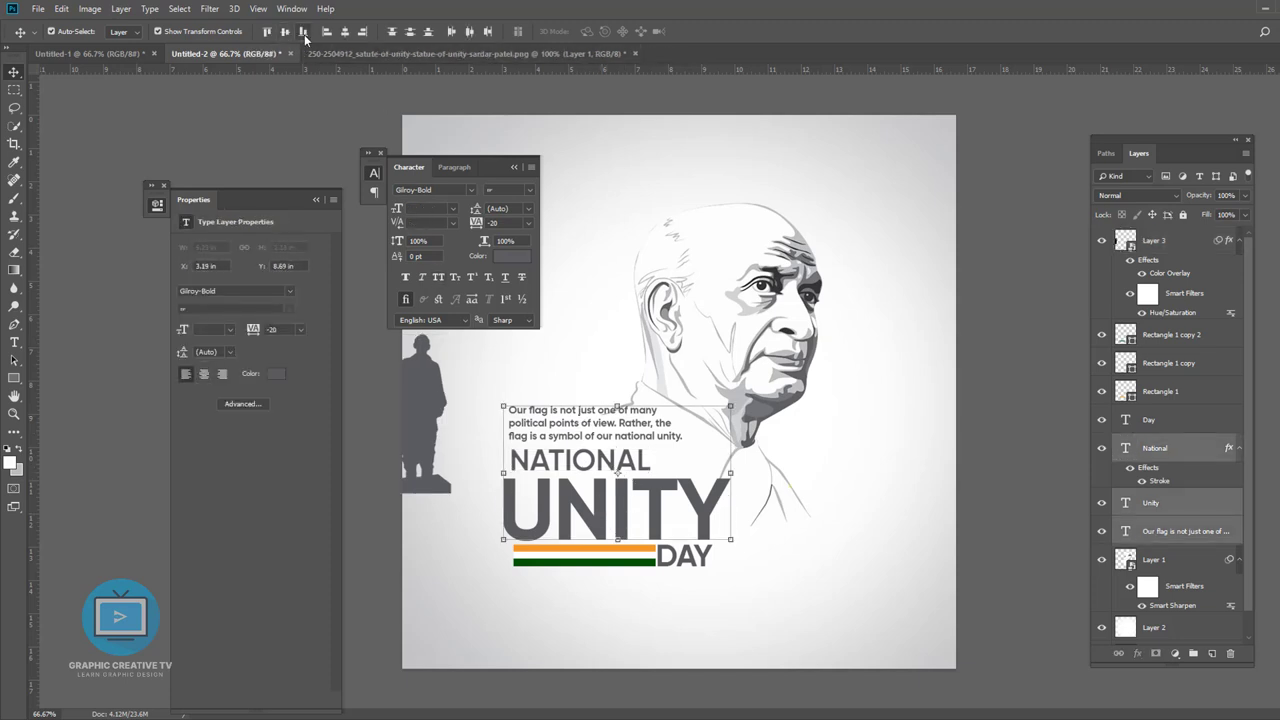
left_click(305, 36)
left_click(743, 586)
Extend the three flag bars leftward and pull their right edge in before DAY.
left_click(1150, 363)
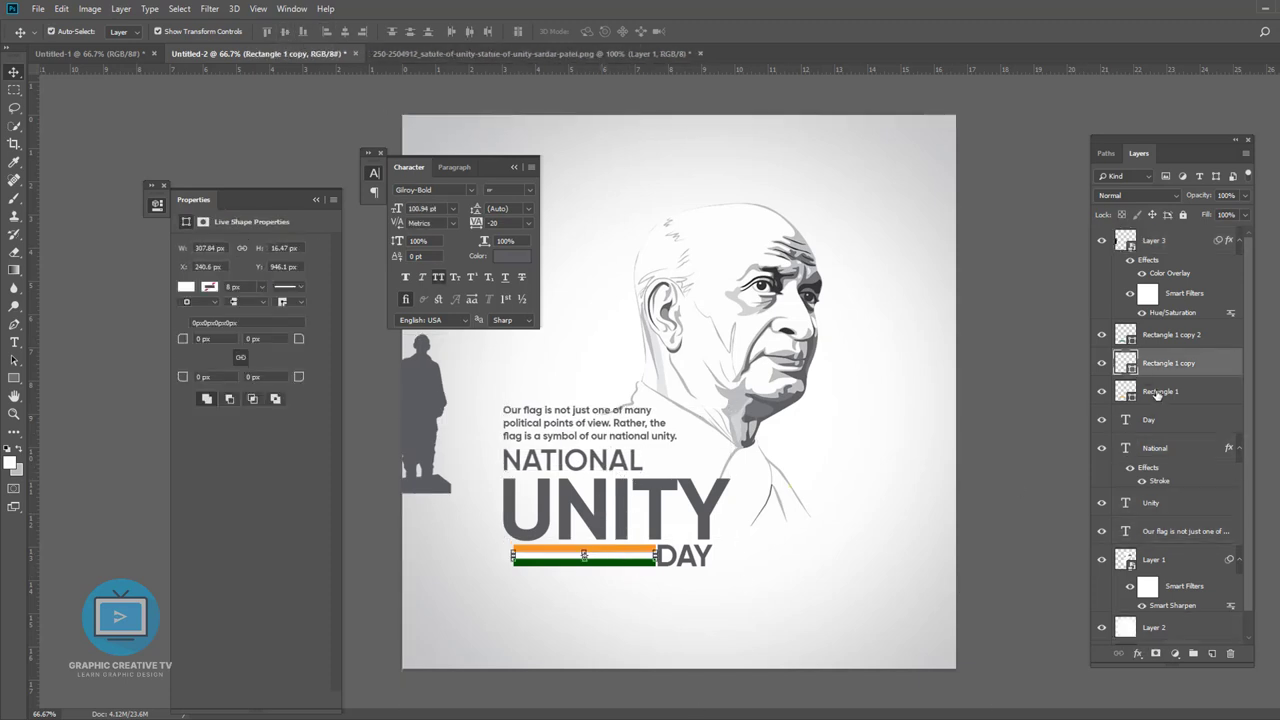
left_click(1165, 335, "shift")
left_click(1202, 391, "shift")
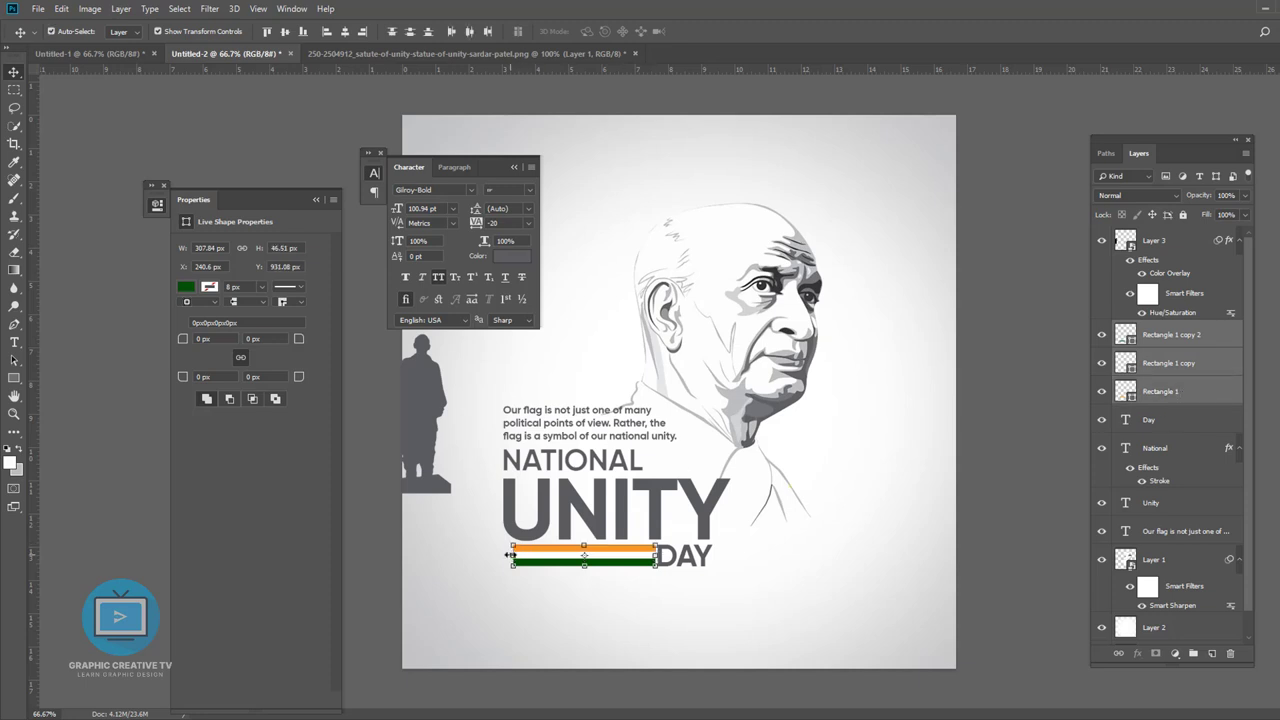
left_click_drag(509, 555, 502, 555)
key("Return")
left_click_drag(656, 555, 647, 552)
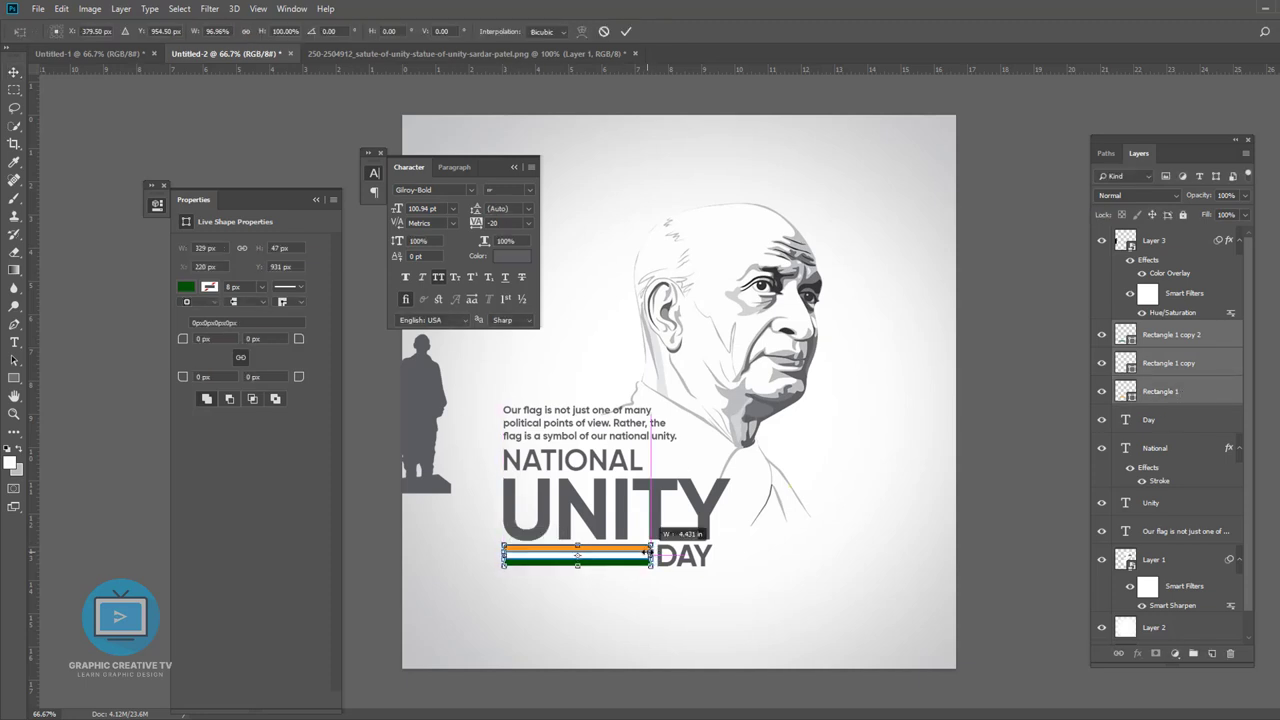
key("Return")
Move the statue toward the centre and shrink it to fit beside UNITY.
left_click(668, 550)
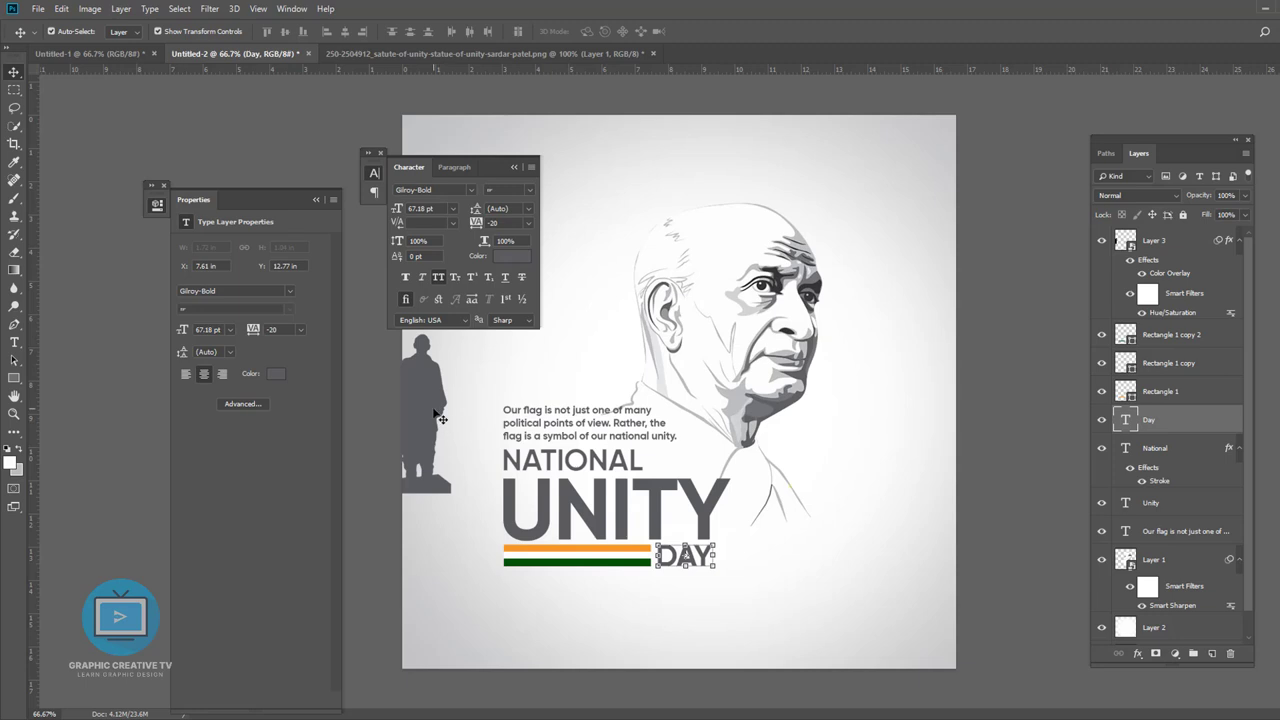
mouse_move(425, 410)
left_mouse_down()
mouse_move(702, 437)
mouse_move(536, 452)
left_mouse_up()
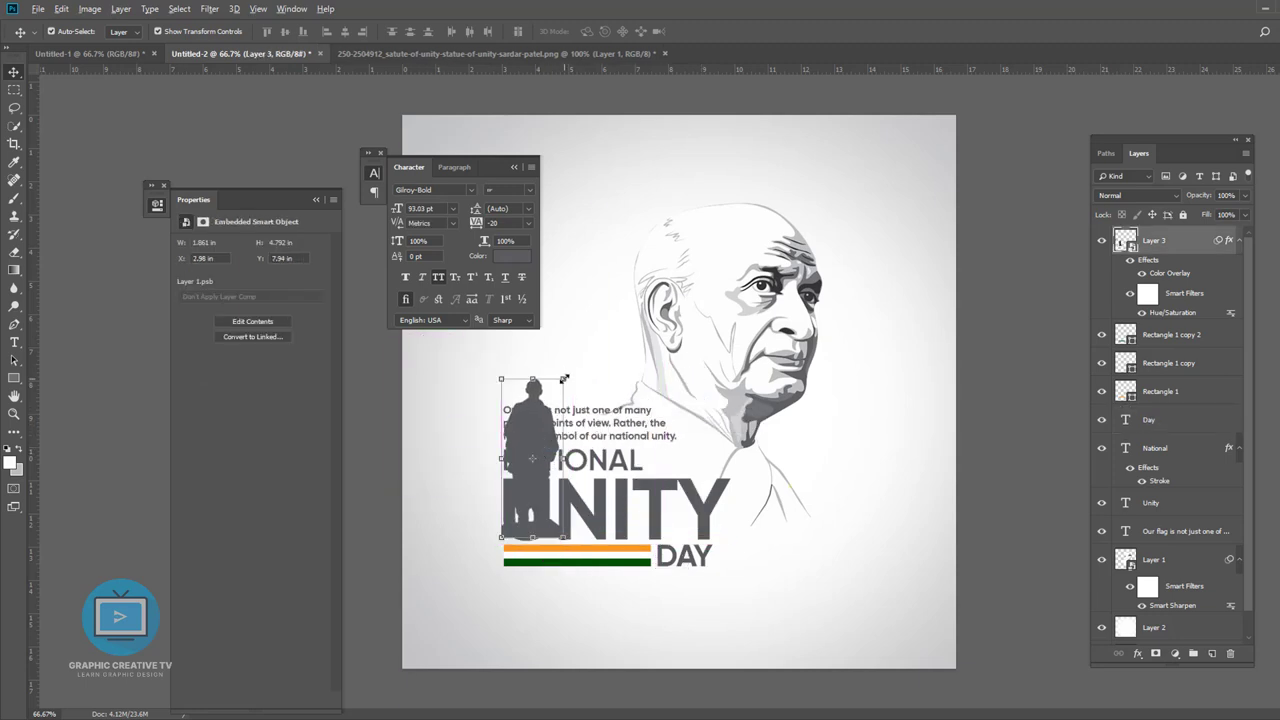
left_click(564, 380)
left_click(676, 282)
left_click_drag(564, 380, 521, 487)
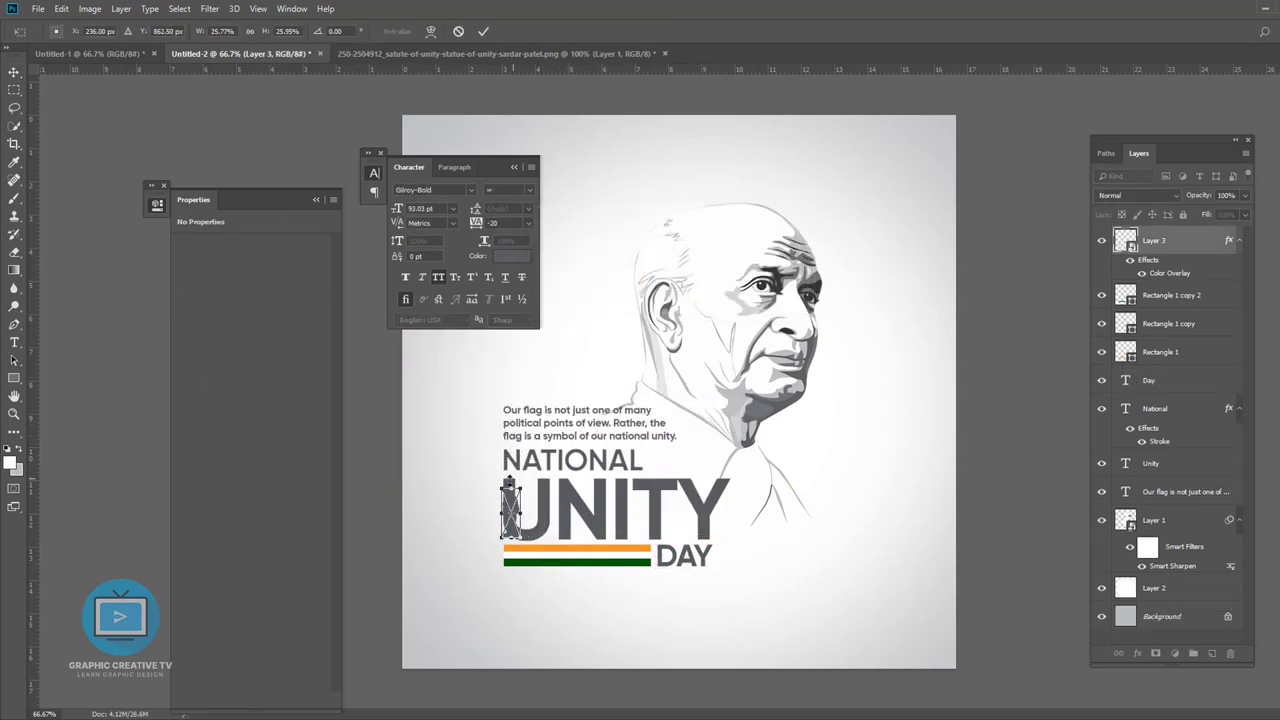
key("Return")
Move the small statue inside the U, then between the T and Y.
left_click(500, 513)
left_click(666, 326)
key("Return")
left_click_drag(510, 507, 528, 507)
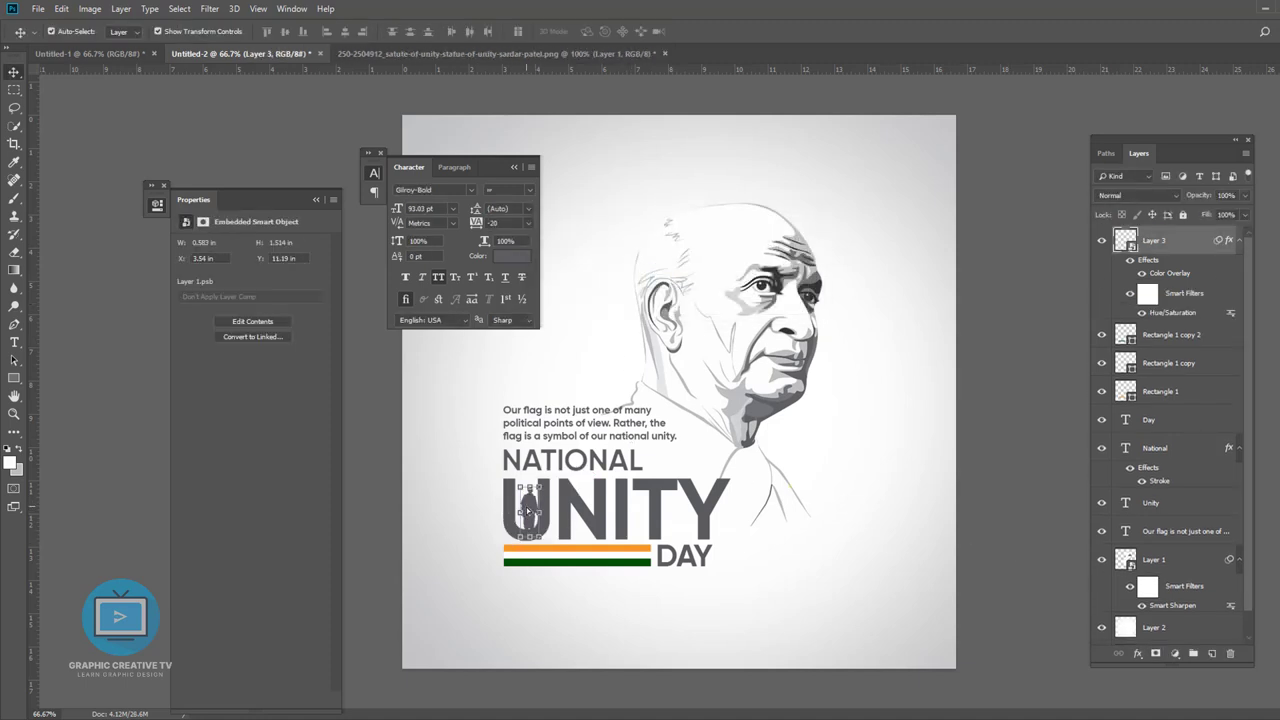
left_click(952, 527)
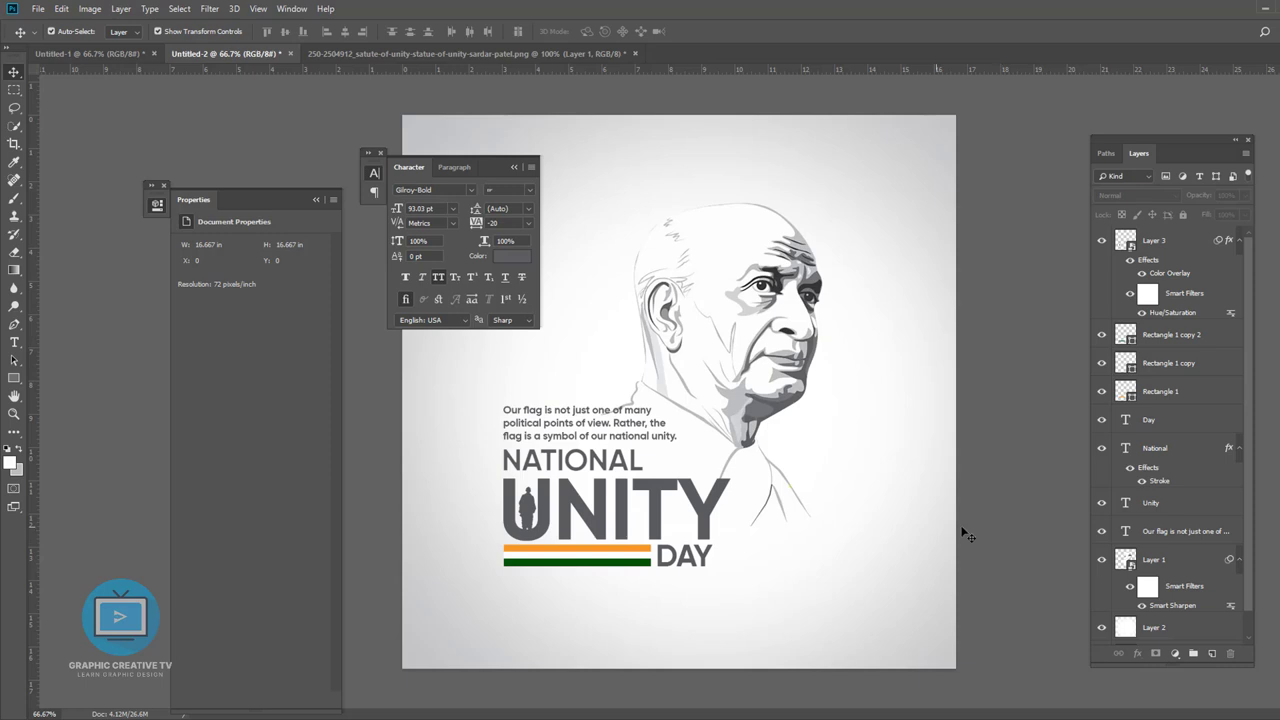
mouse_move(532, 507)
left_mouse_down()
mouse_move(658, 505)
mouse_move(626, 510)
left_mouse_up()
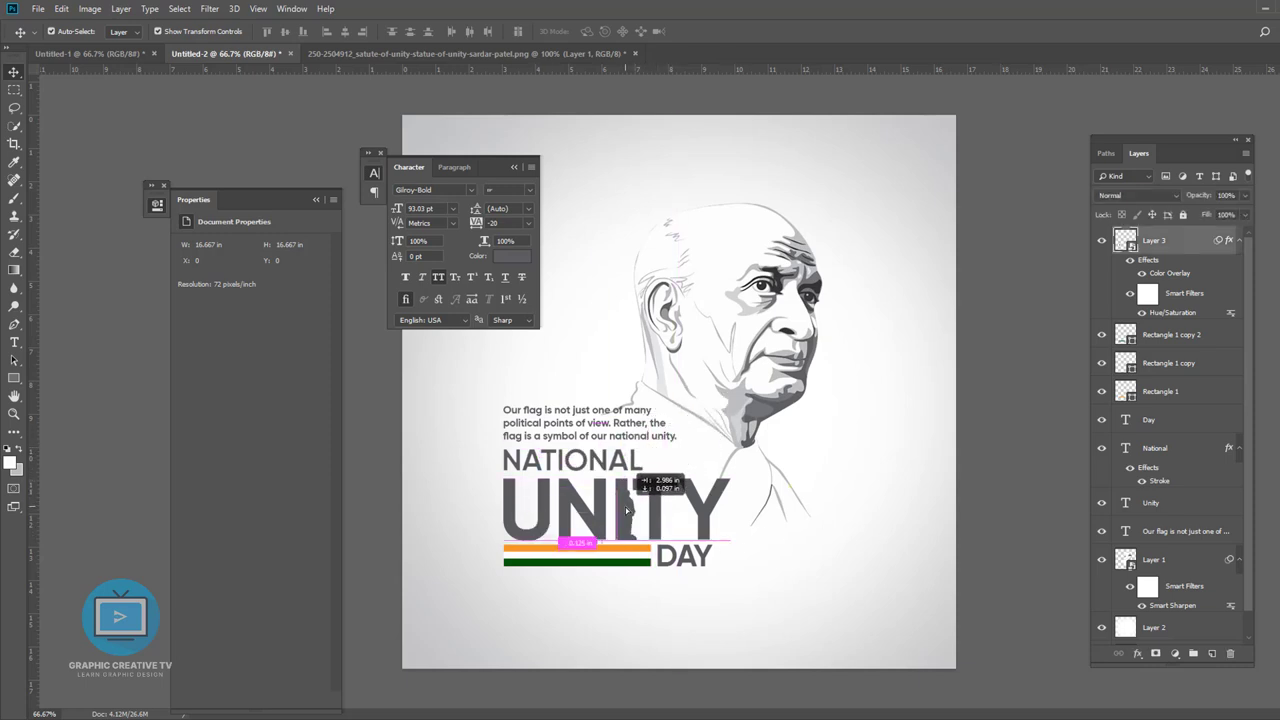
Enlarge the statue and place it slightly higher, just left of UNITY.
key("ctrl+t")
key("Return")
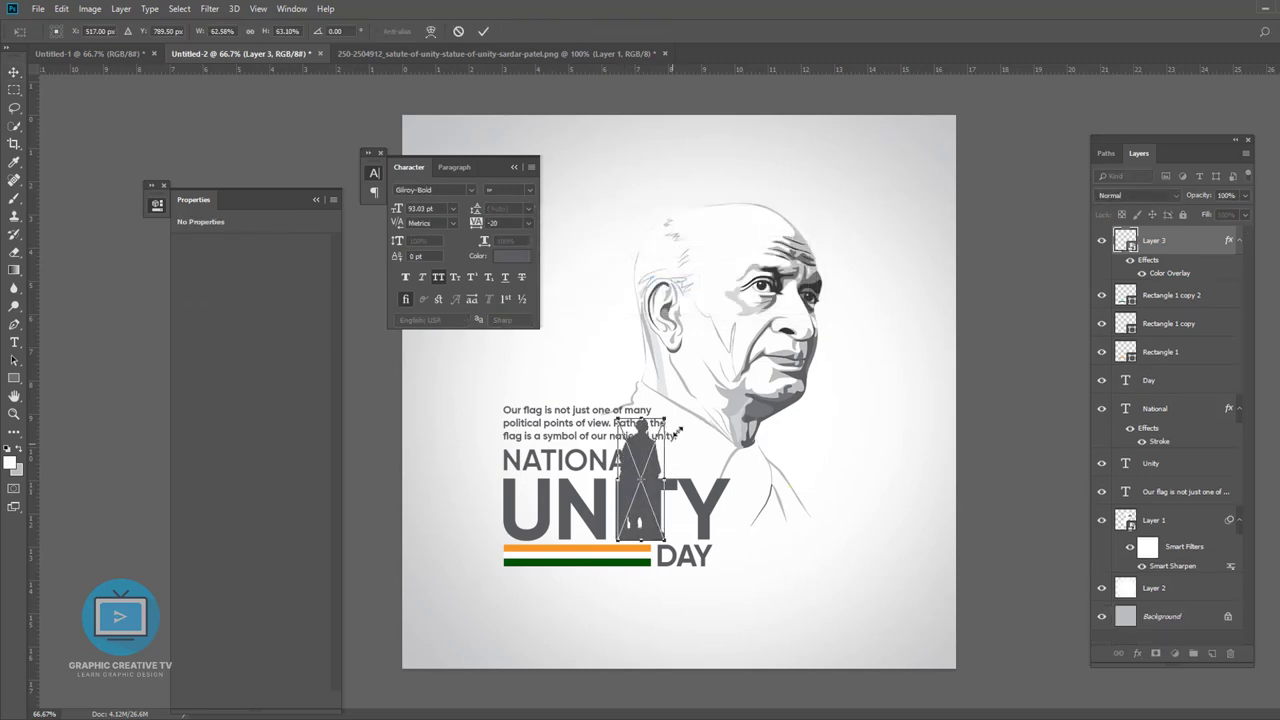
mouse_move(678, 432)
left_mouse_down()
mouse_move(665, 432)
mouse_move(711, 401)
left_mouse_up()
key("Return")
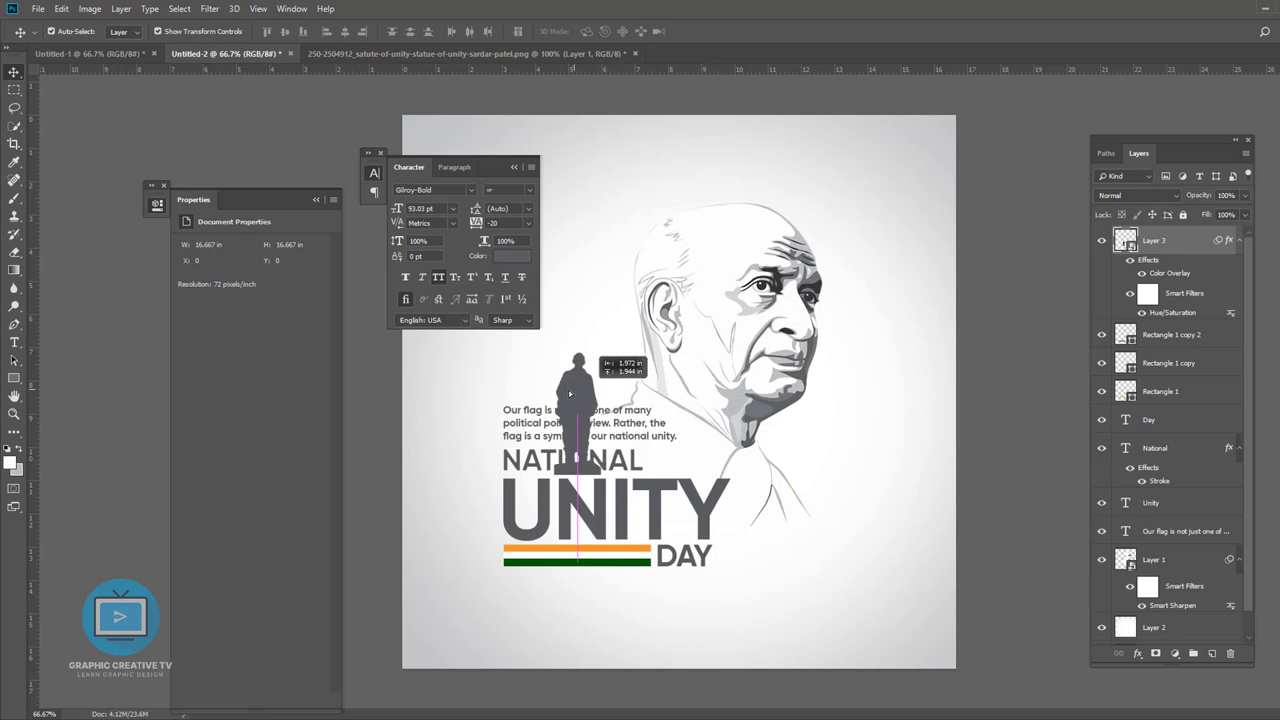
left_click_drag(708, 401, 485, 487)
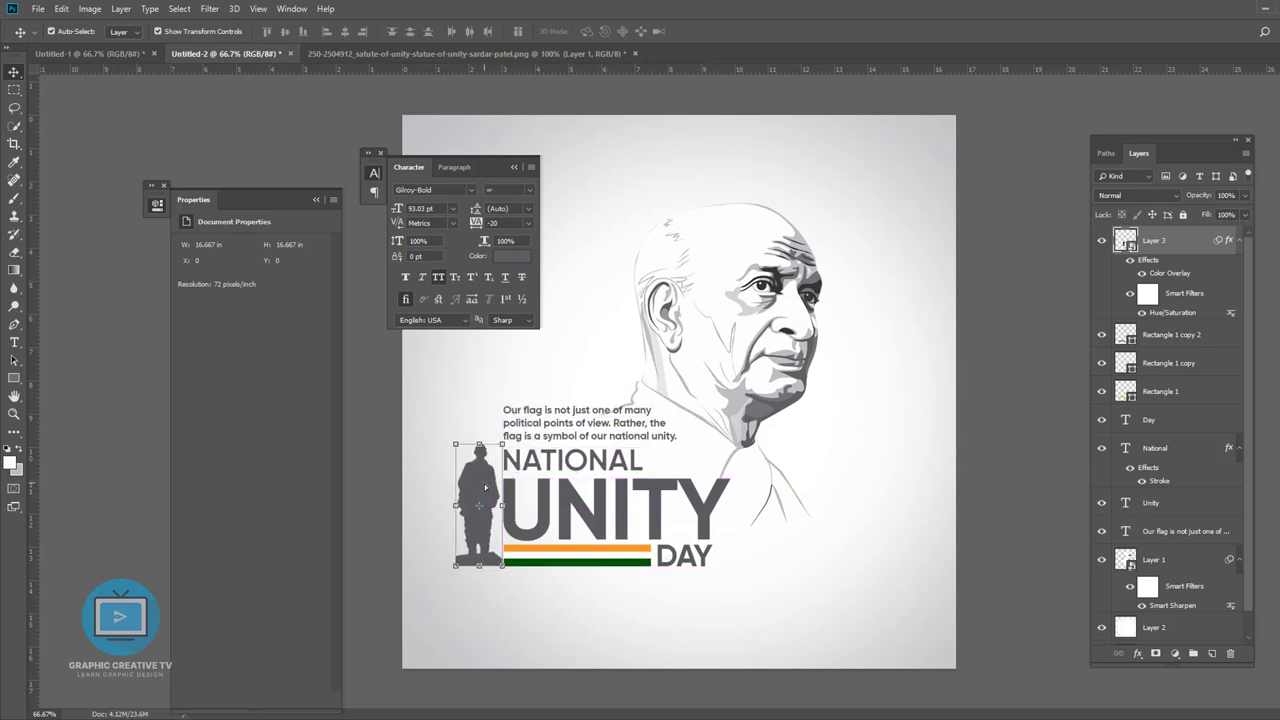
left_click(998, 574)
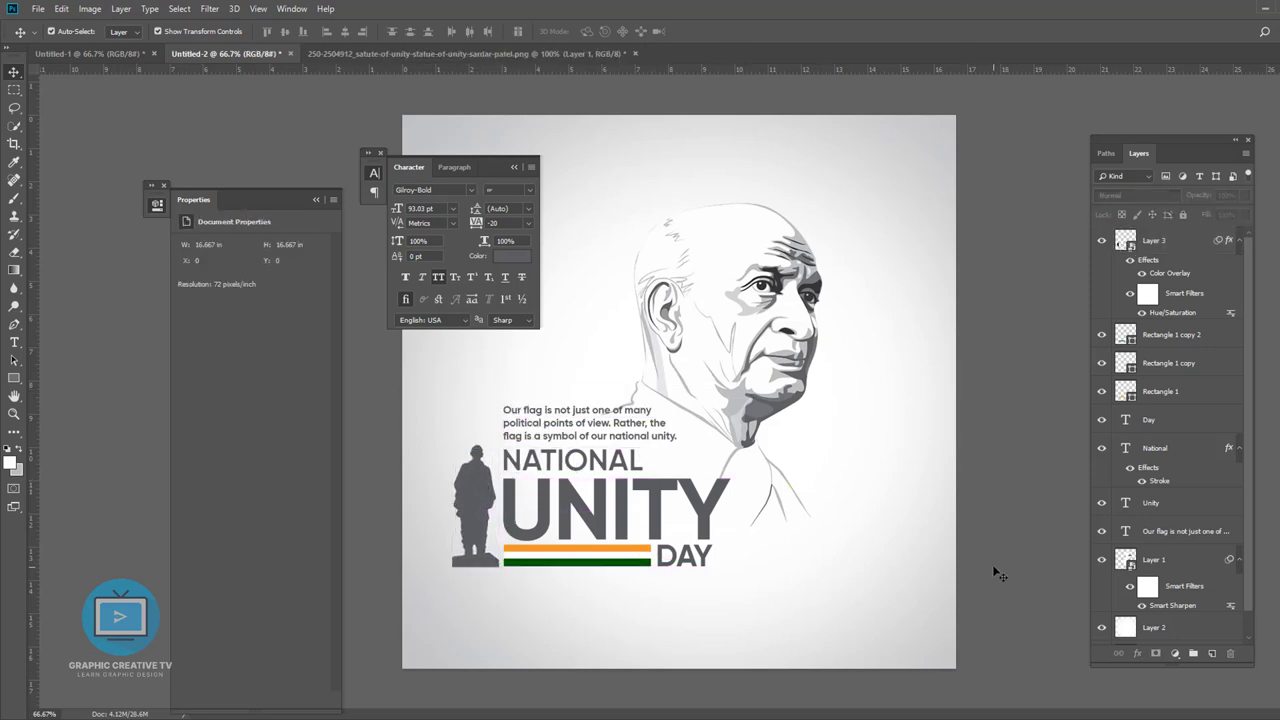
mouse_move(478, 510)
left_mouse_down()
mouse_move(477, 487)
mouse_move(475, 506)
left_mouse_up()
Try moving the paragraph below DAY and the statue lower, then undo.
left_click(578, 430)
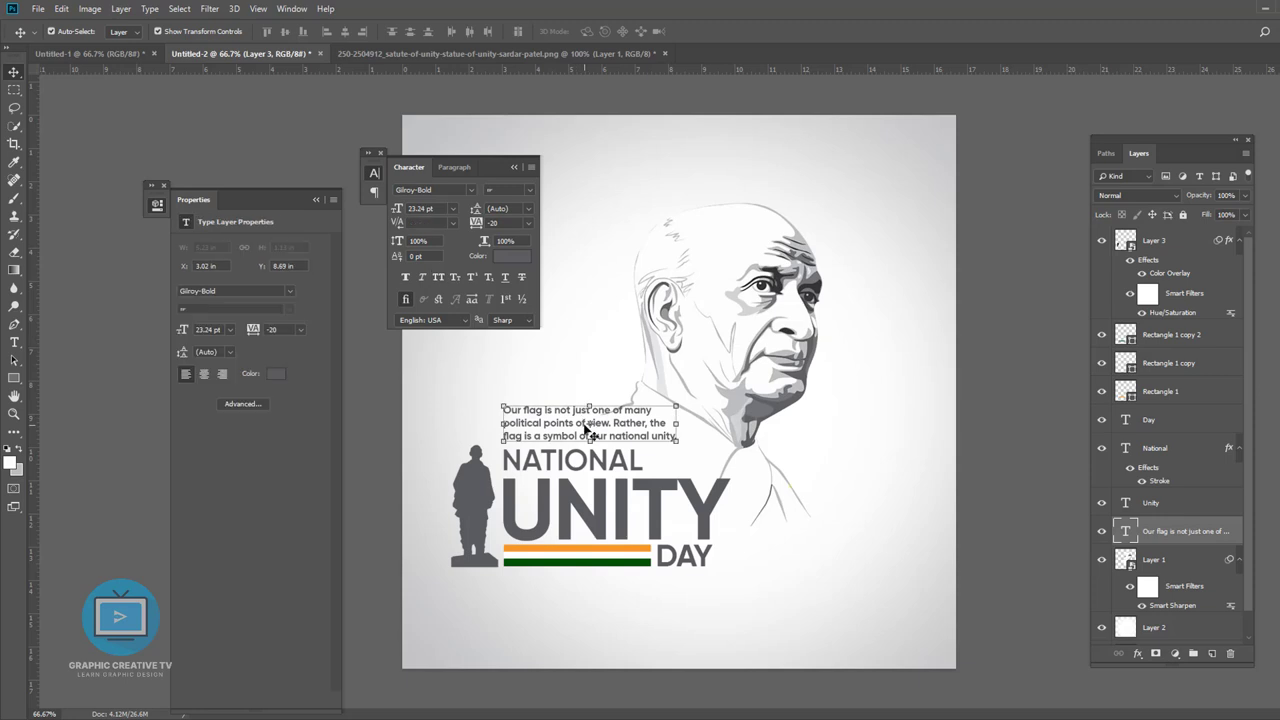
key("ctrl+t")
left_click_drag(637, 430, 637, 604)
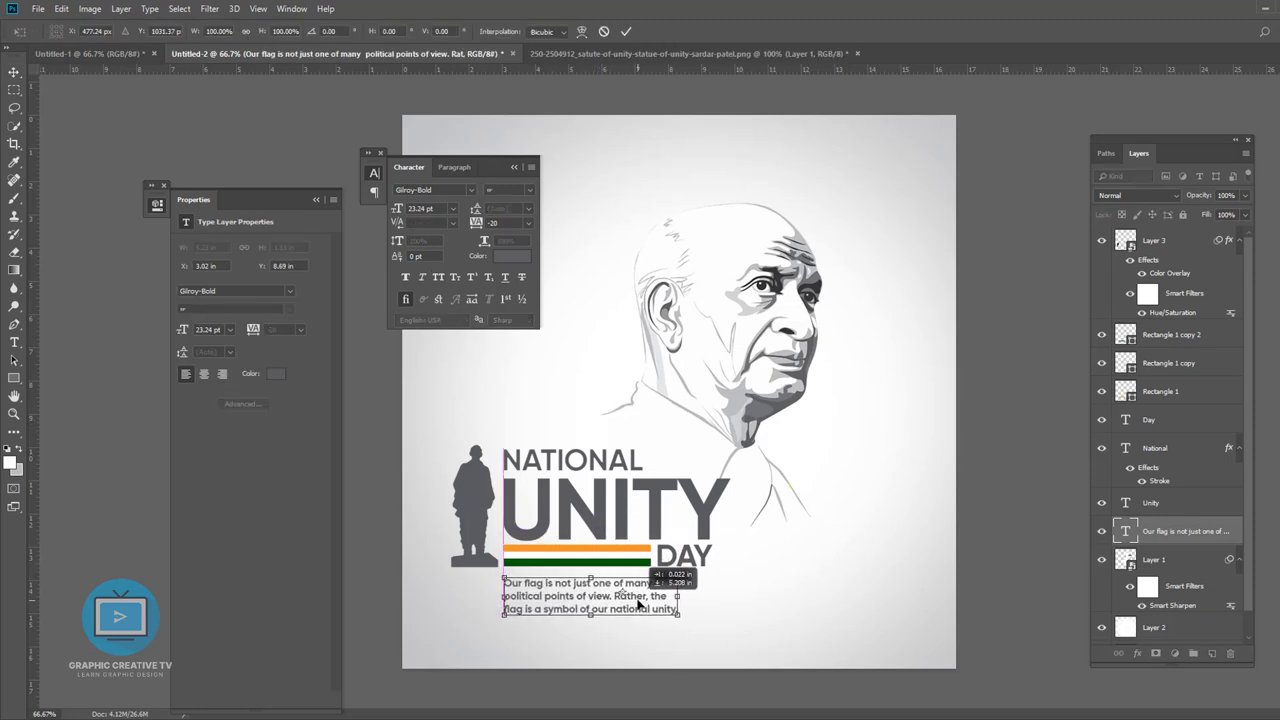
key("Return")
mouse_move(966, 563)
left_mouse_down()
mouse_move(966, 608)
mouse_move(969, 598)
left_mouse_up()
key("ctrl+z")
key("ctrl+z")
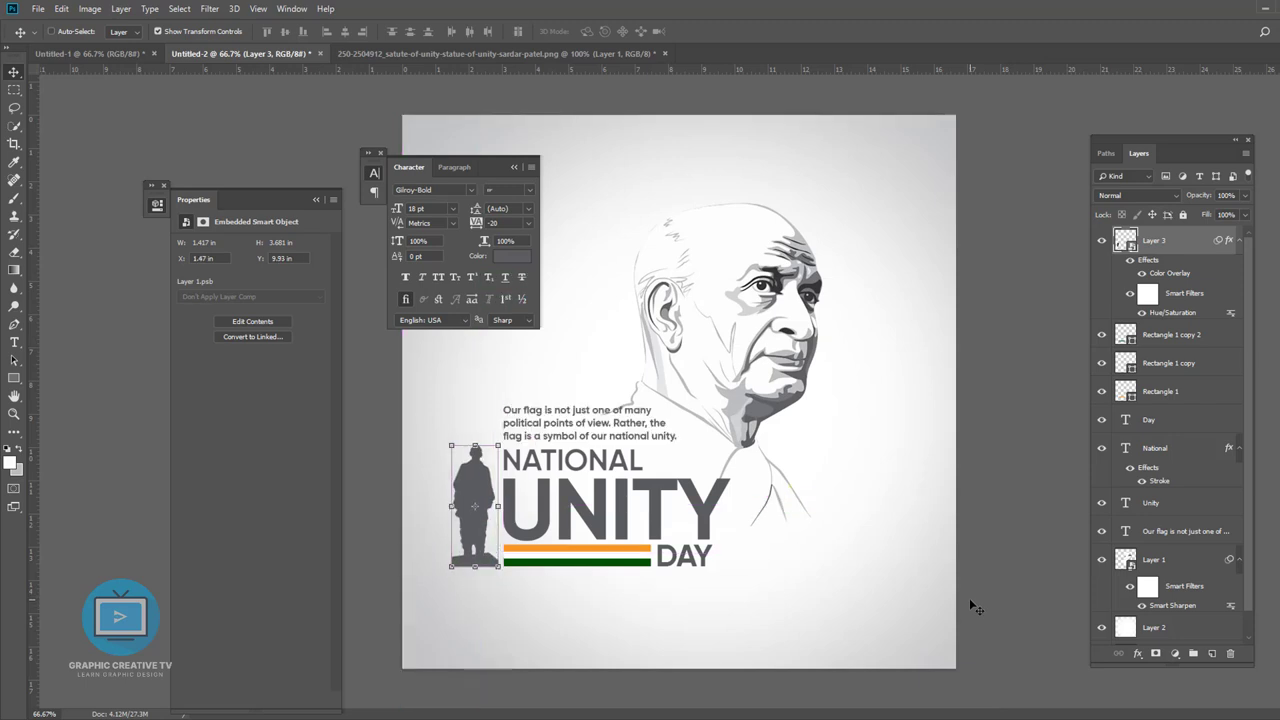
Group the paragraph, NATIONAL, UNITY, DAY, three flag bars, statue and portrait into Group 1.
left_click(590, 423)
left_click(570, 460, "shift")
left_click(601, 528, "shift")
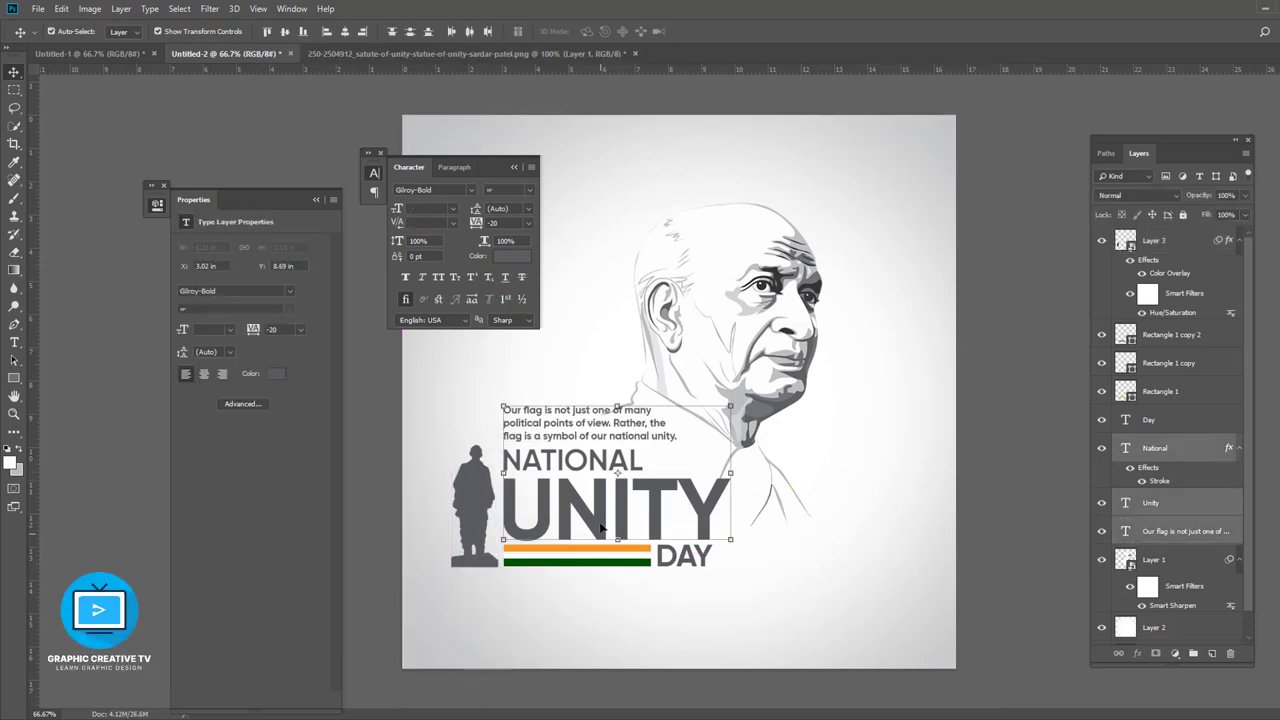
left_click(1160, 419, "ctrl")
left_click(1162, 391, "ctrl")
left_click(1164, 362, "ctrl")
left_click(1166, 334, "ctrl")
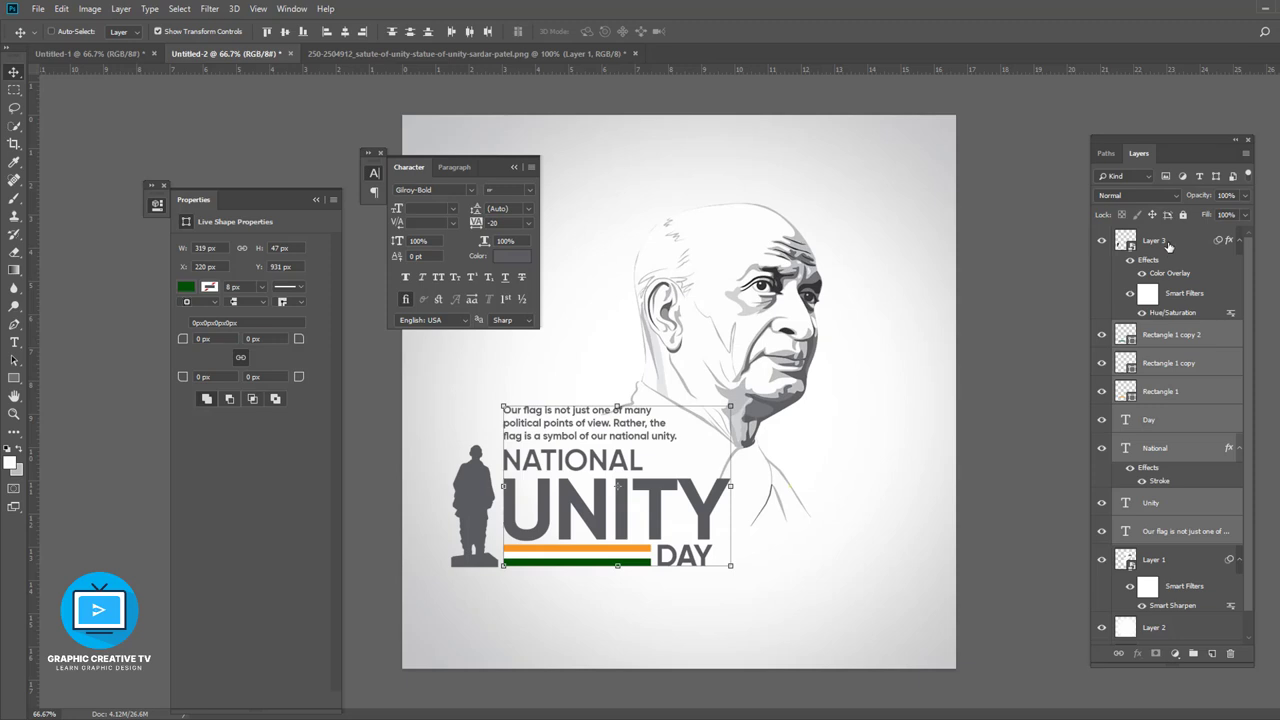
left_click(1168, 242, "ctrl")
left_click(1152, 560, "ctrl")
key("ctrl+g")
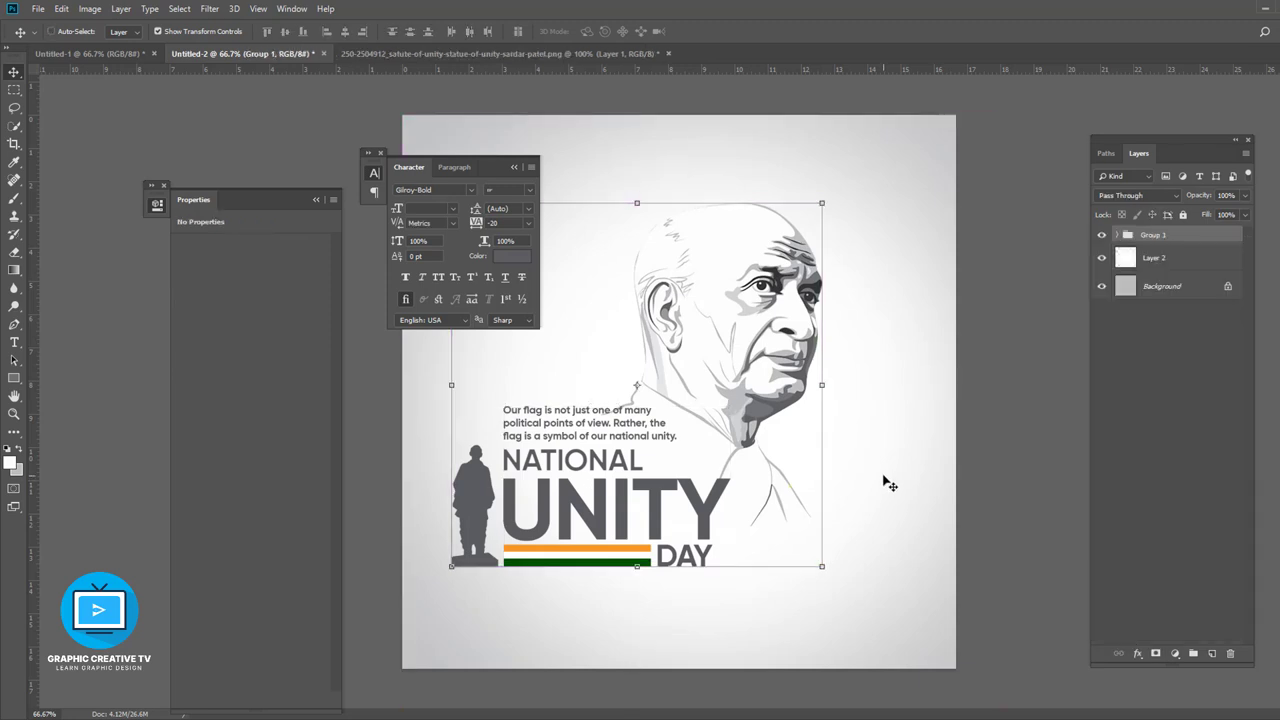
Centre Group 1 horizontally on the canvas.
left_click(344, 31)
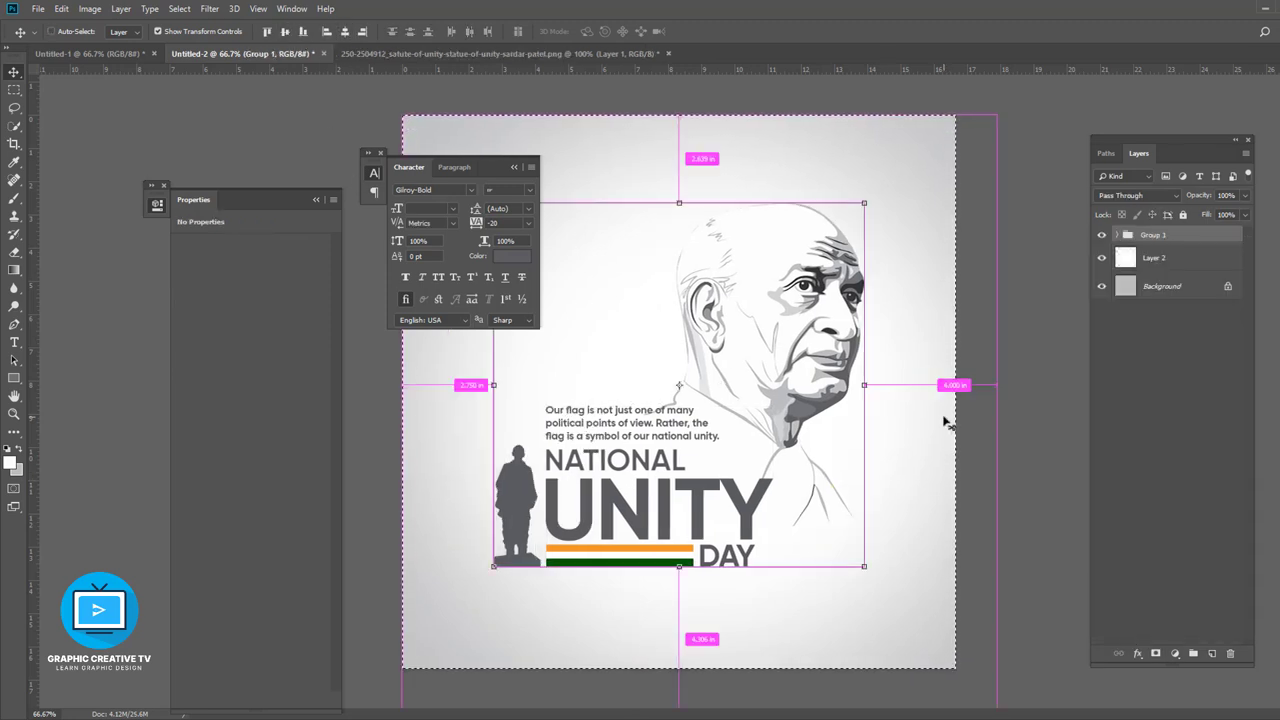
left_click(1005, 510)
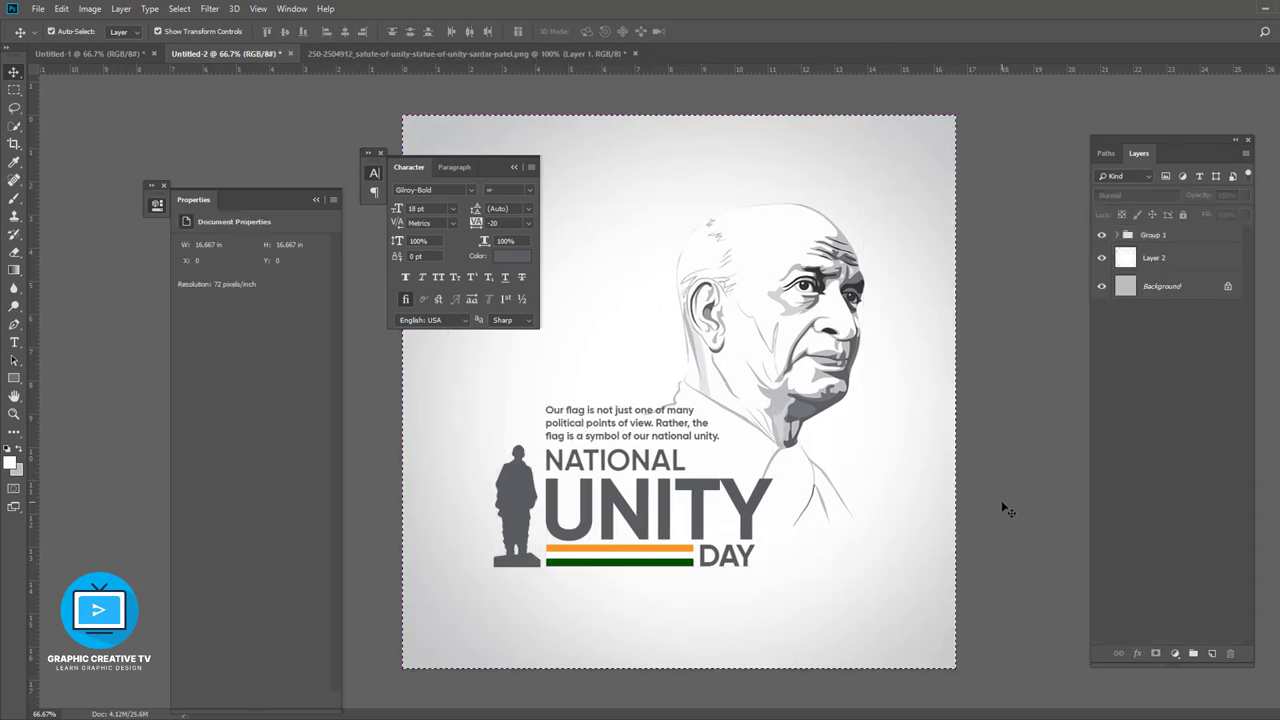
left_click(655, 507)
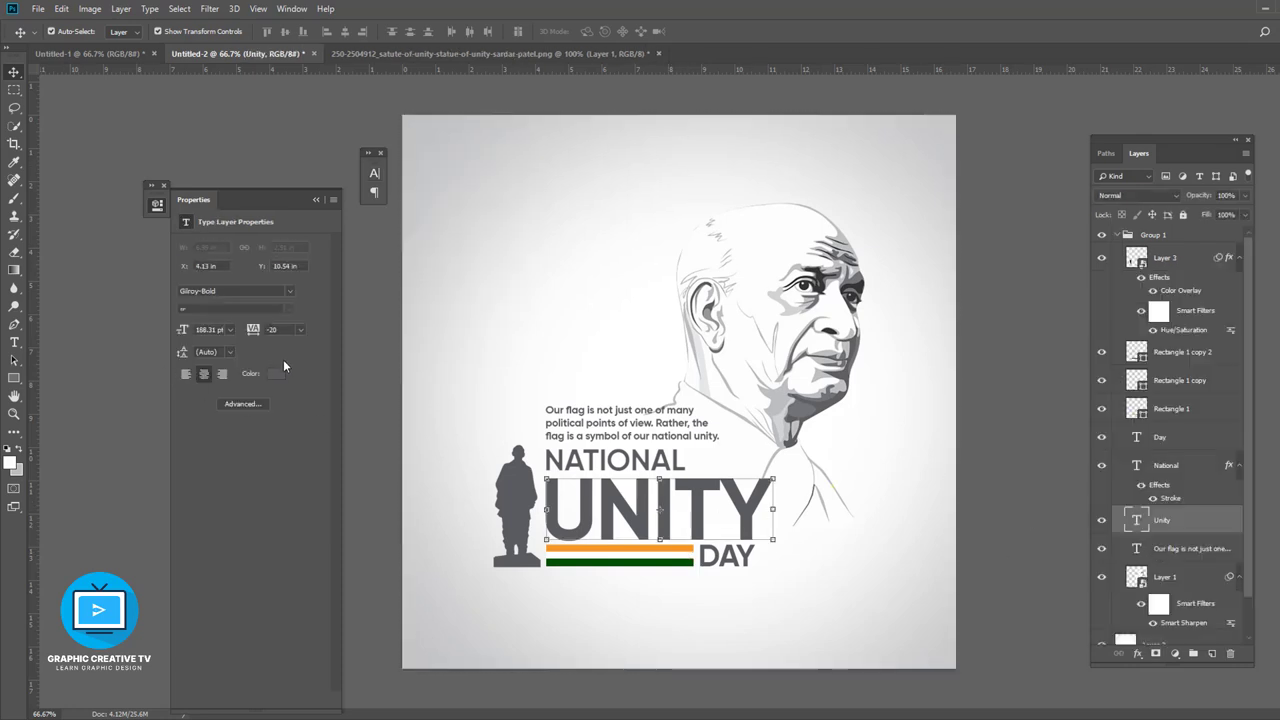
Colour NATIONAL orange f99826 sampled from the flag stripe, leaving UNITY grey.
left_click(276, 373)
left_click(643, 545)
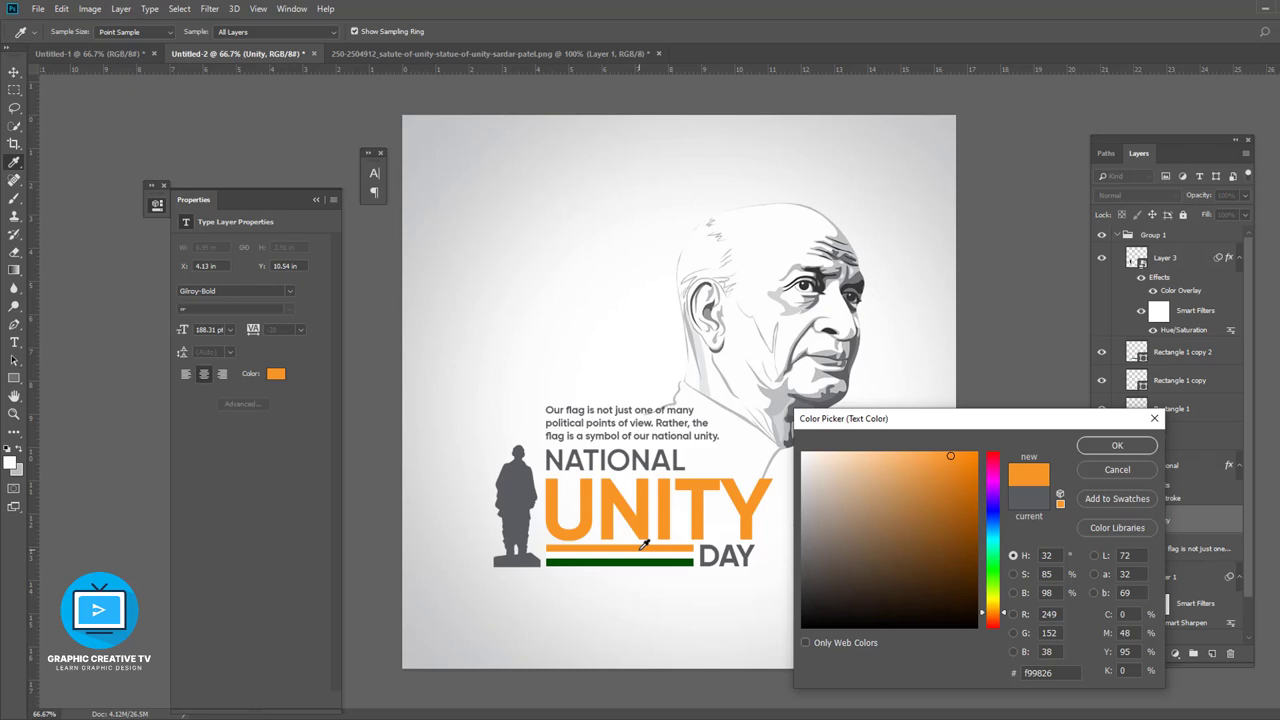
left_click(1115, 470)
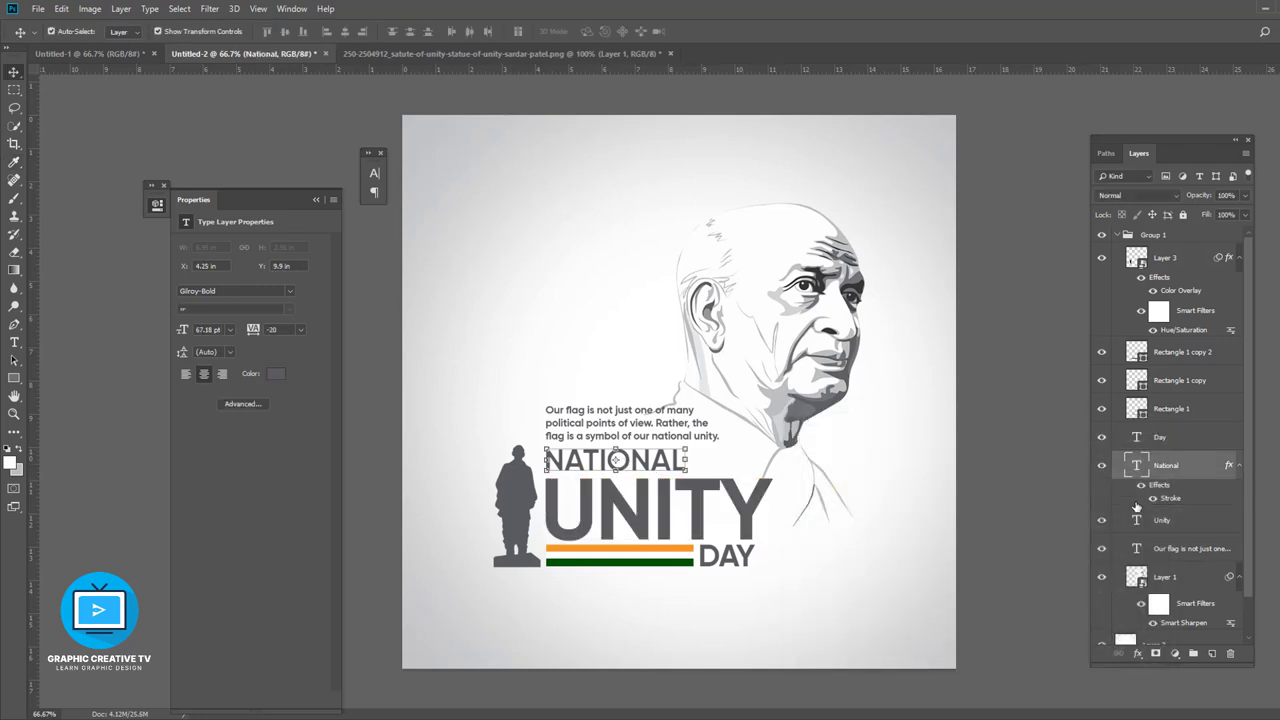
left_click(276, 373)
left_click(575, 545)
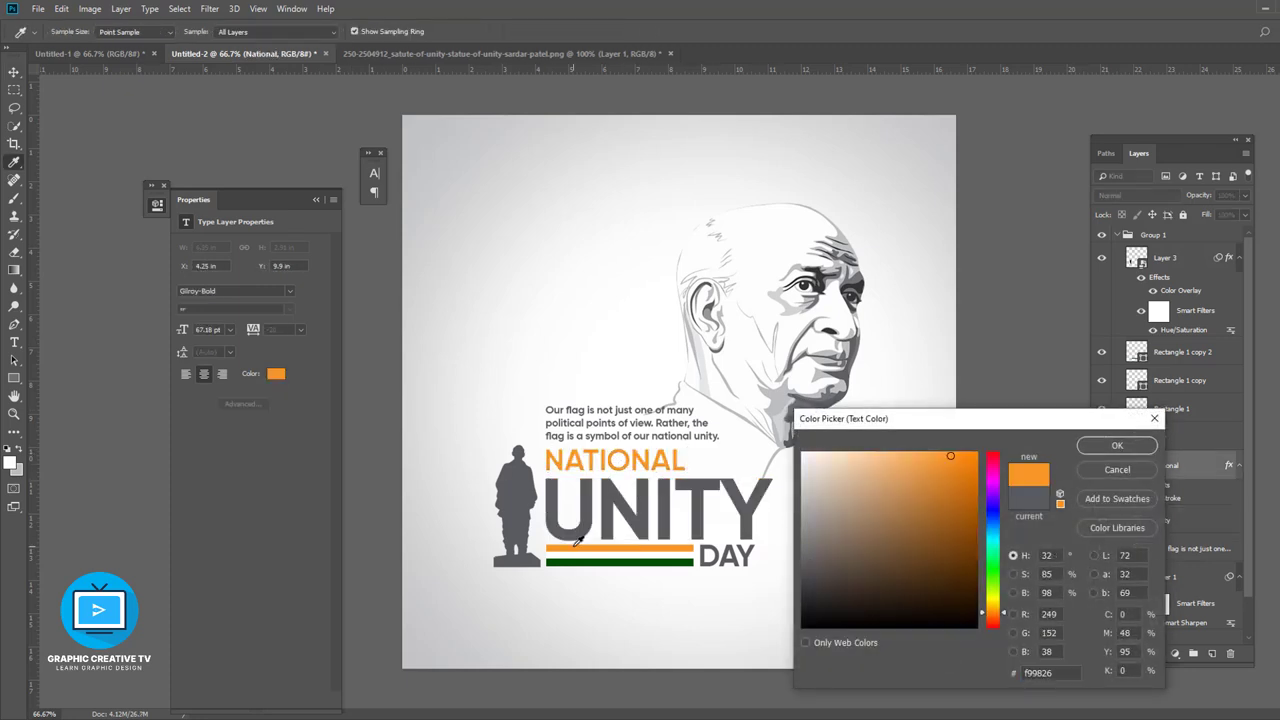
left_click(1088, 447)
Colour DAY dark green 035104 sampled from the flag stripe.
left_click(738, 556, "ctrl")
left_click(276, 373)
left_click(663, 557)
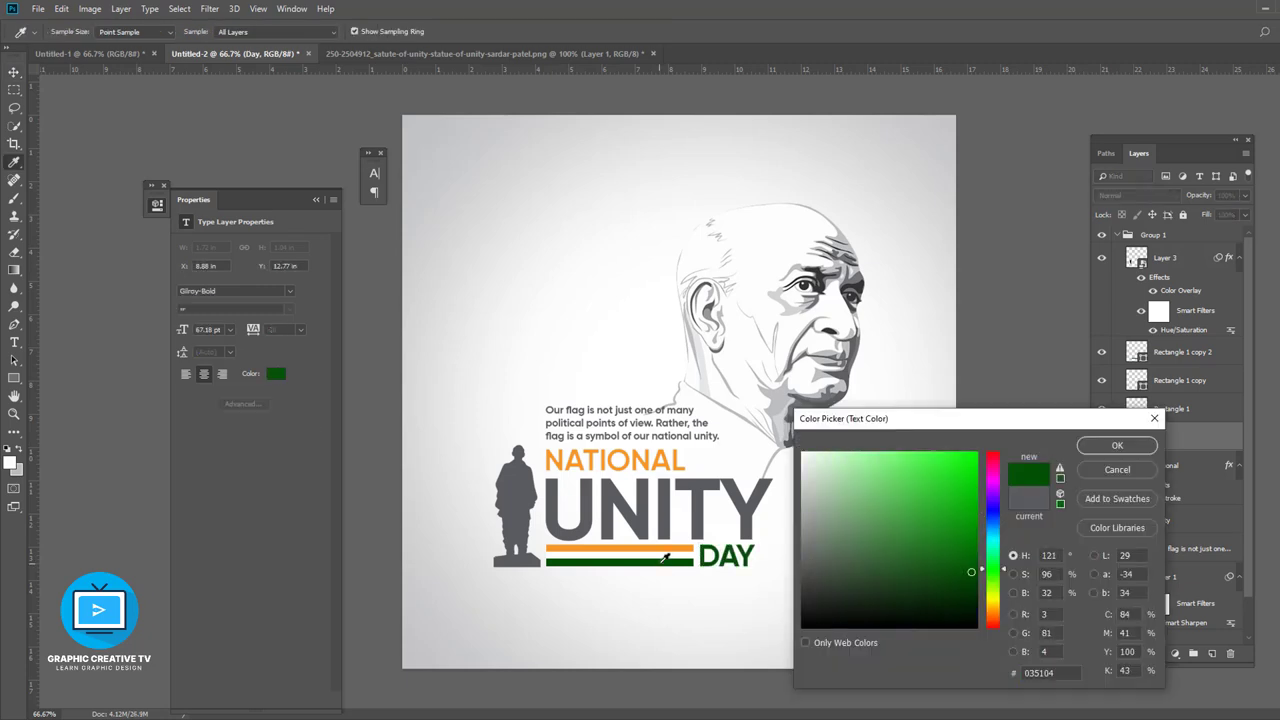
left_click(1100, 446)
left_click(660, 515)
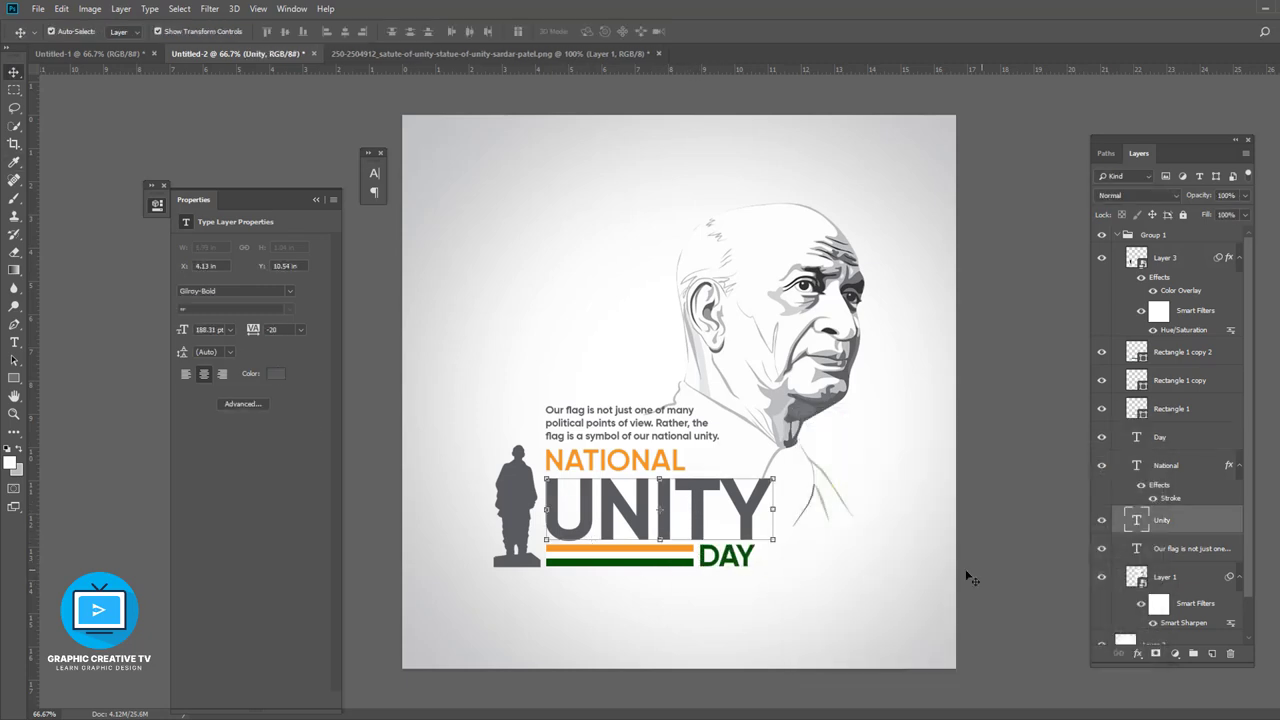
left_click(852, 540)
left_click(520, 497)
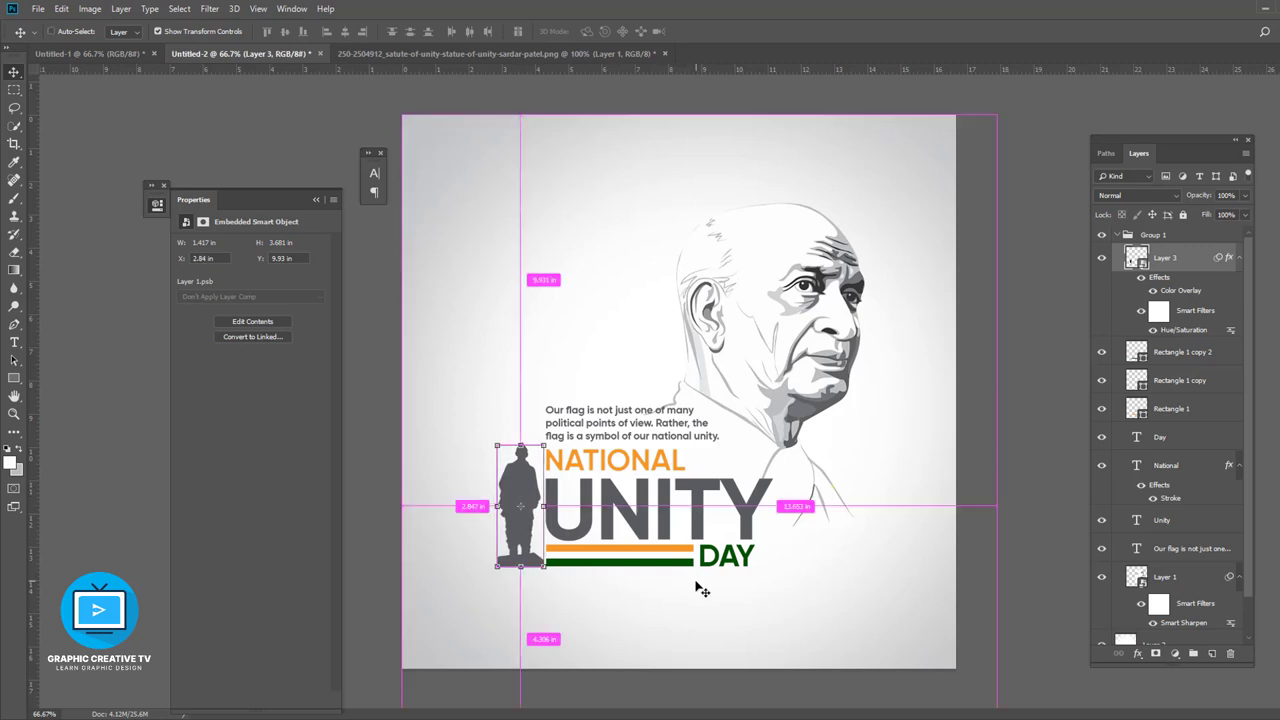
Nudge the statue left and enlarge it to the height of the text block.
key("Left")
key("Left")
key("Left")
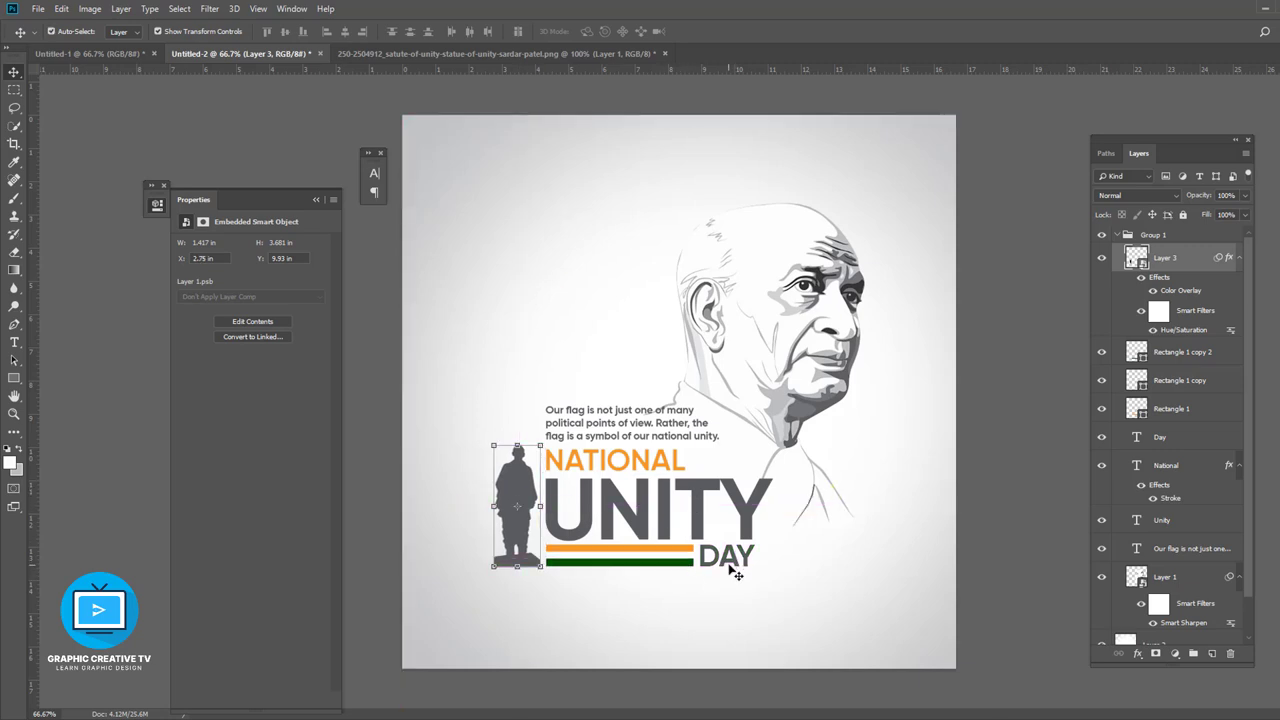
left_click(910, 566)
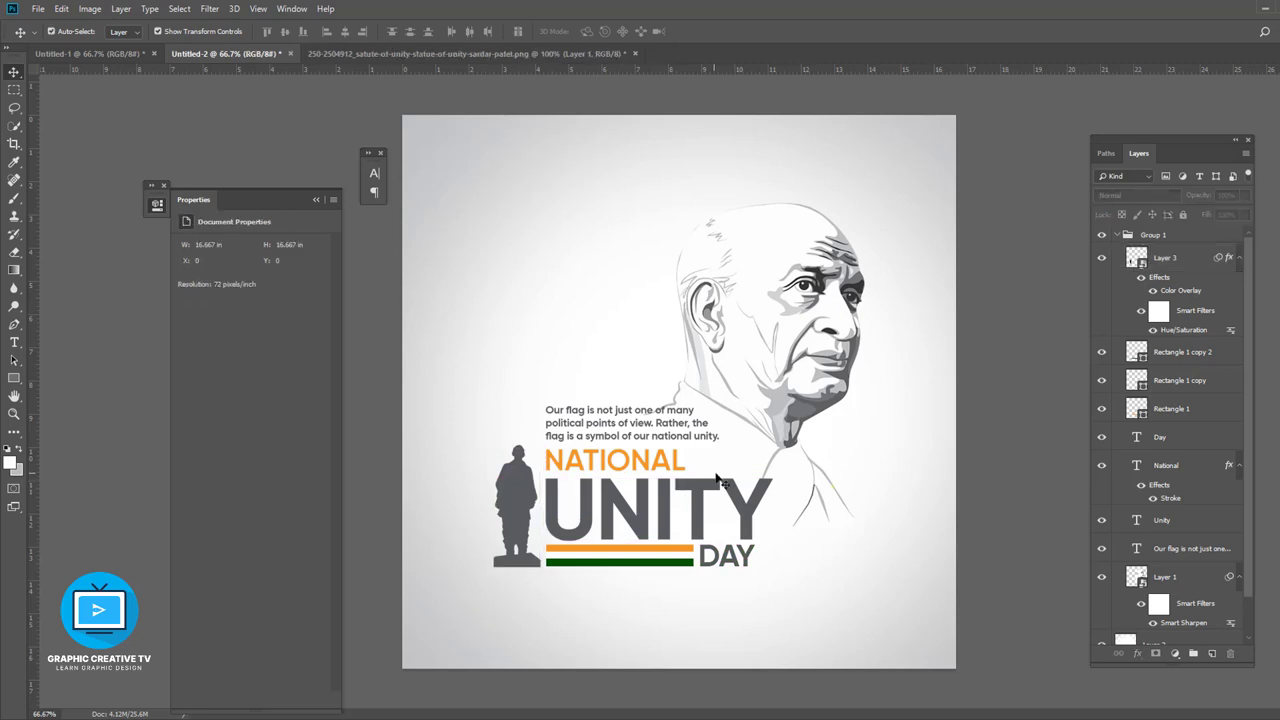
left_click(697, 420)
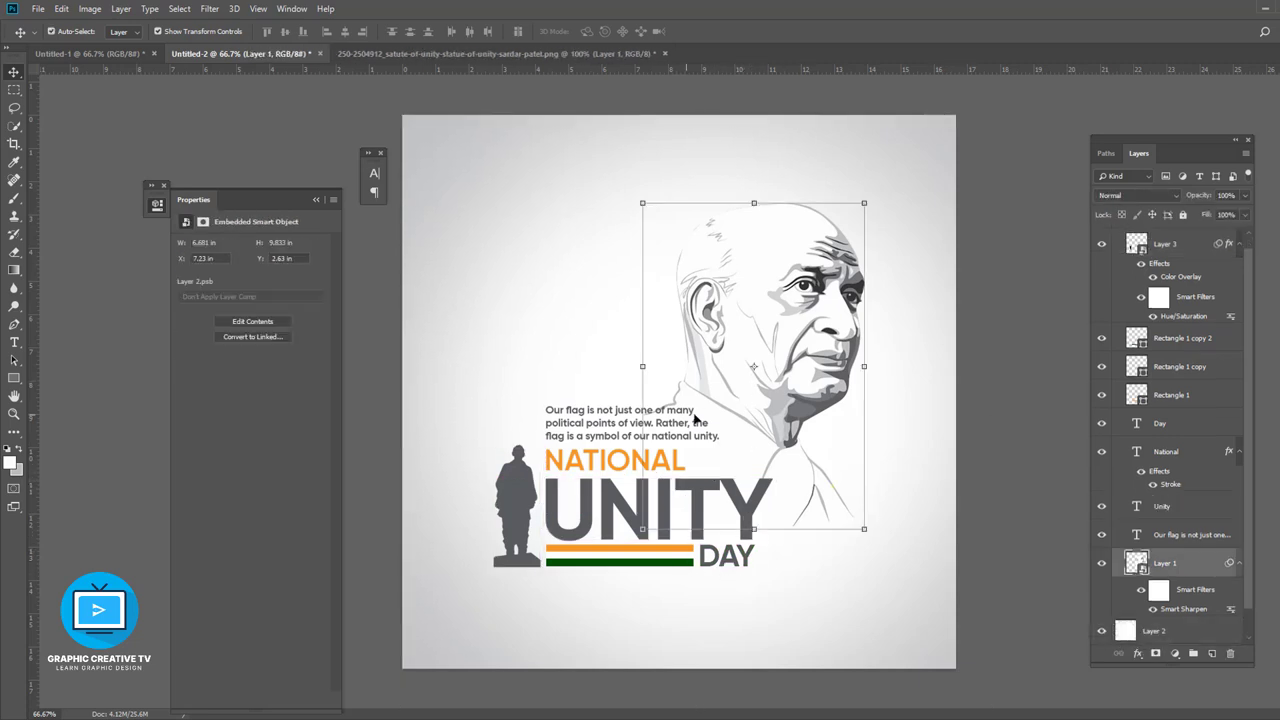
left_click(605, 422)
left_click(520, 485)
key("ctrl+t")
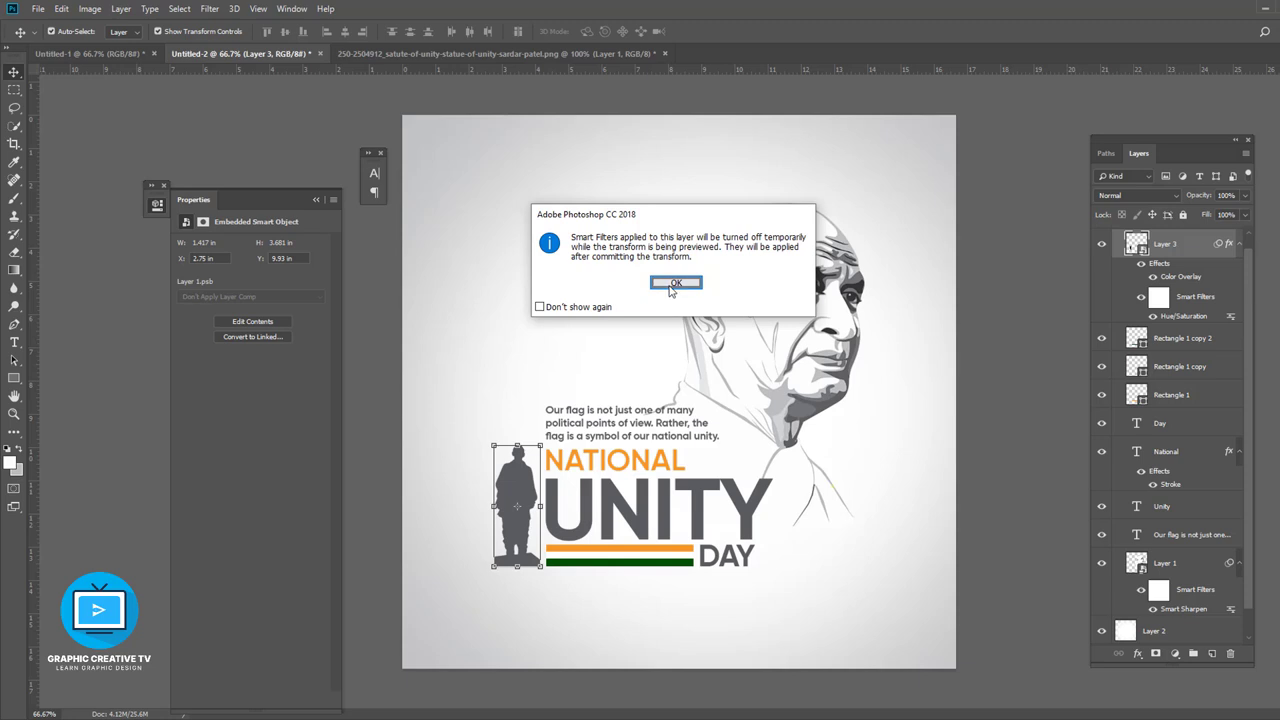
key("Return")
left_click_drag(493, 448, 481, 402)
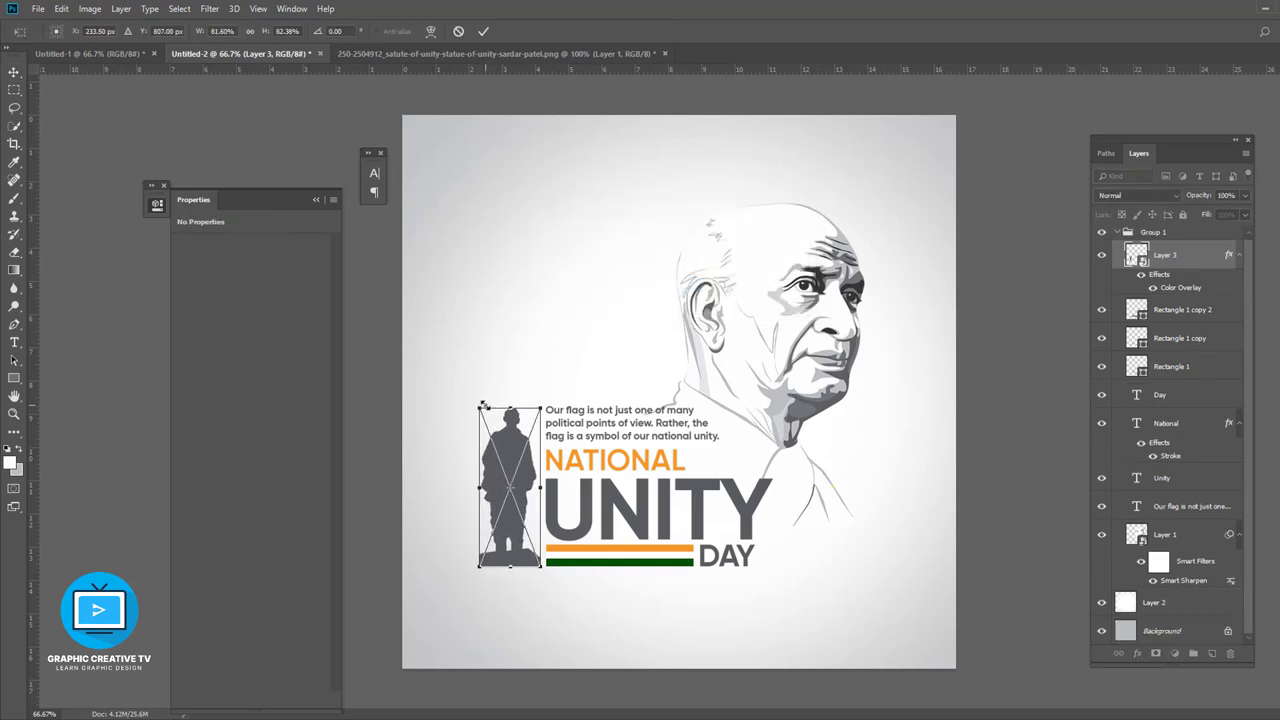
key("Return")
Select and deselect the NATIONAL text and portrait layers.
left_click(655, 465)
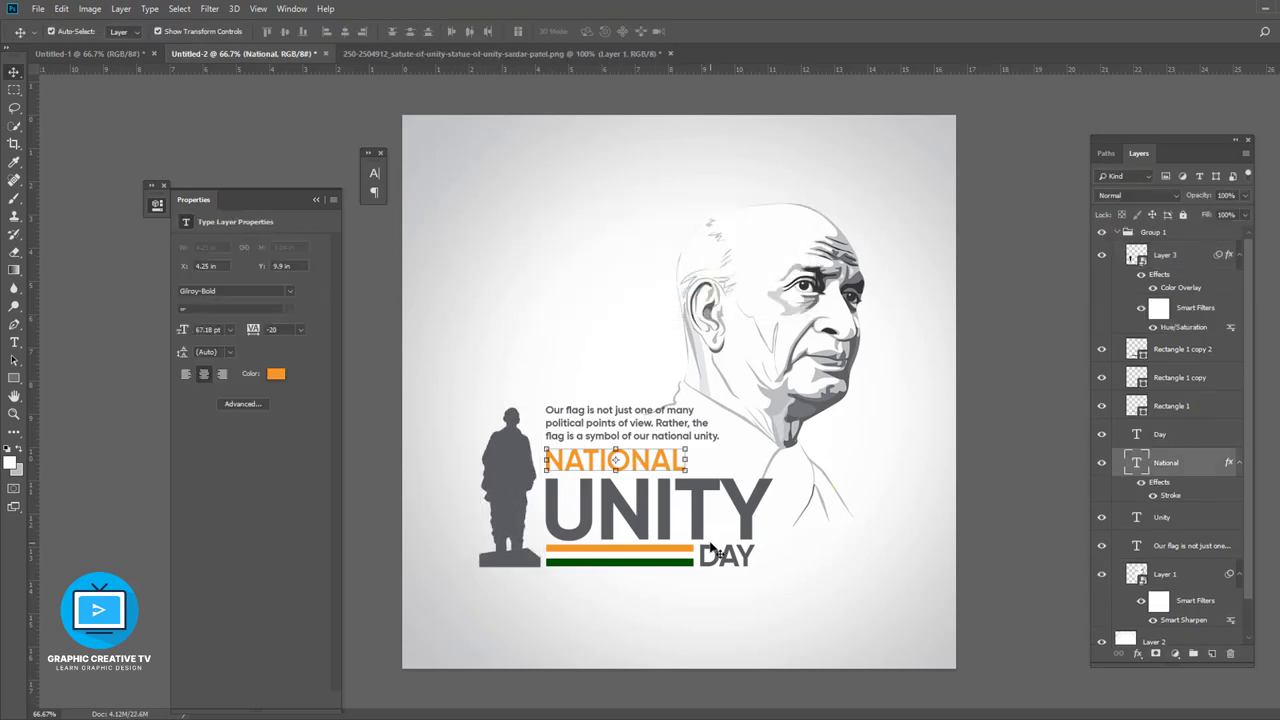
left_click(829, 455)
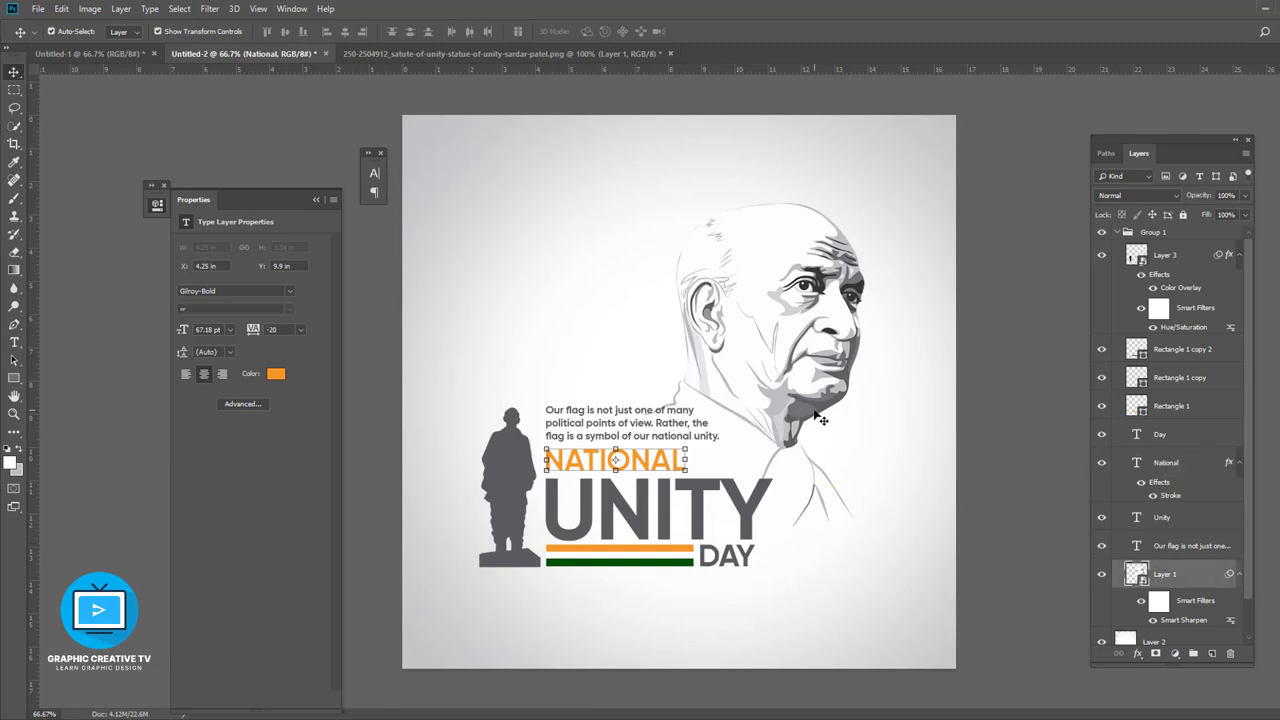
left_click(988, 533)
left_click(850, 515)
left_click(935, 562)
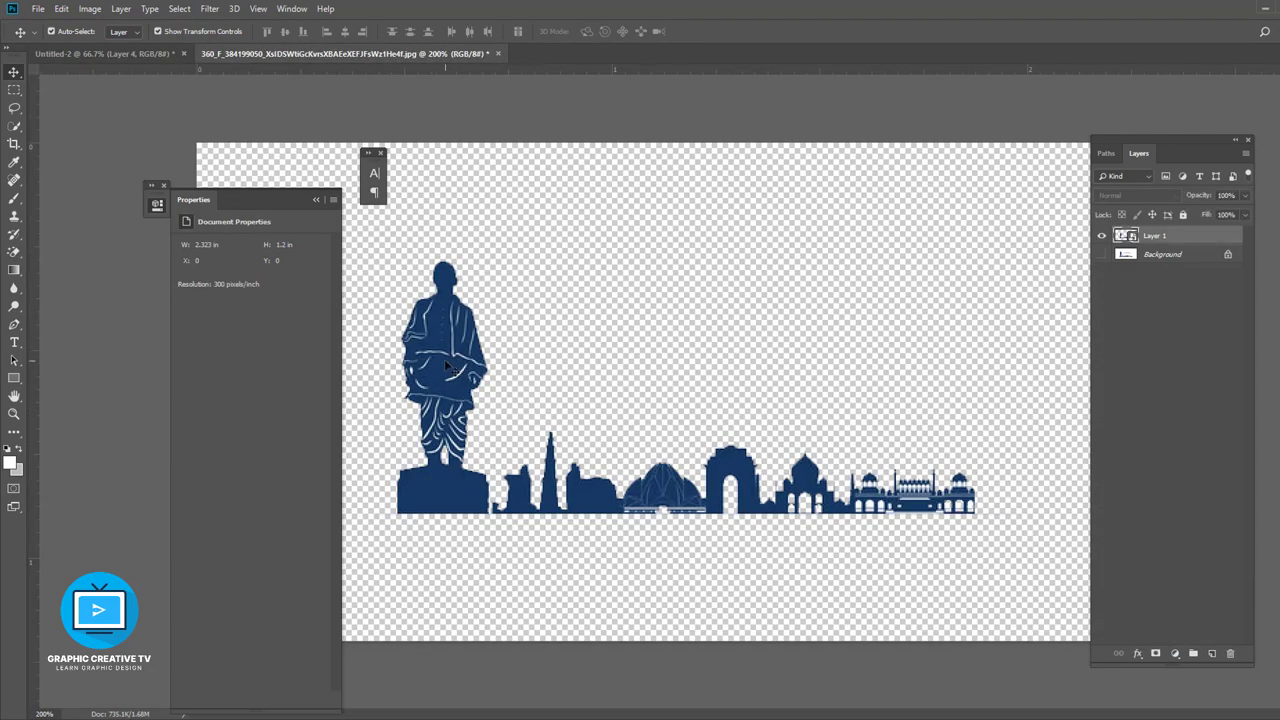
Replace the old skyline with a fresh copy, scaled down and placed just above the quote.
mouse_move(487, 373)
left_mouse_down()
mouse_move(487, 293)
mouse_move(577, 374)
left_mouse_up()
key("ctrl+z")
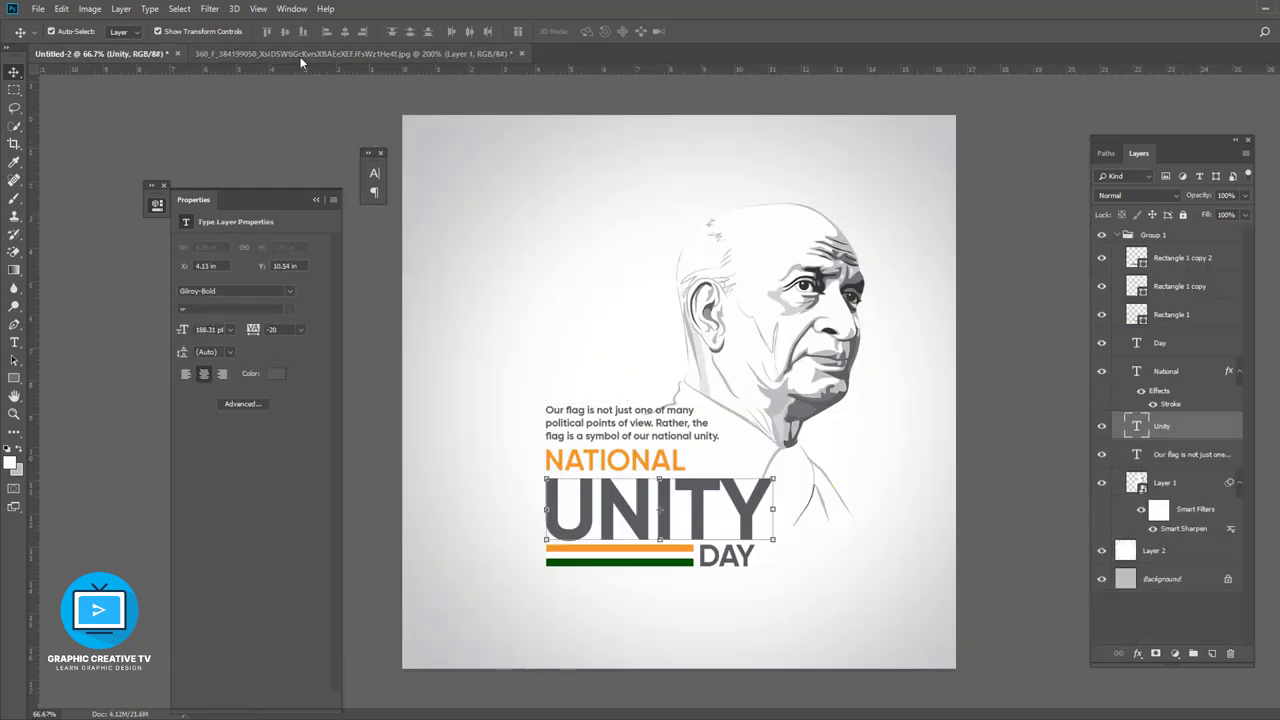
left_click(350, 53)
mouse_move(487, 373)
left_mouse_down()
mouse_move(90, 52)
mouse_move(577, 333)
mouse_move(633, 397)
left_mouse_up()
left_click_drag(755, 315, 702, 336)
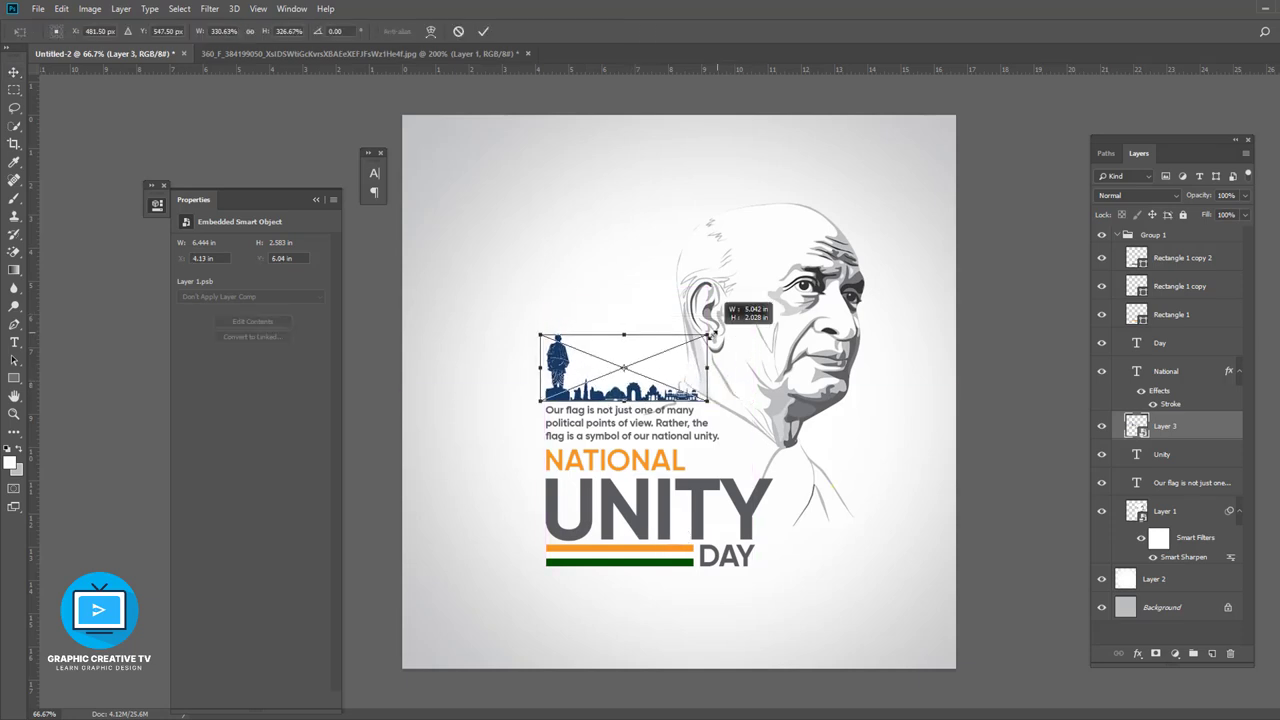
left_click_drag(613, 400, 621, 400)
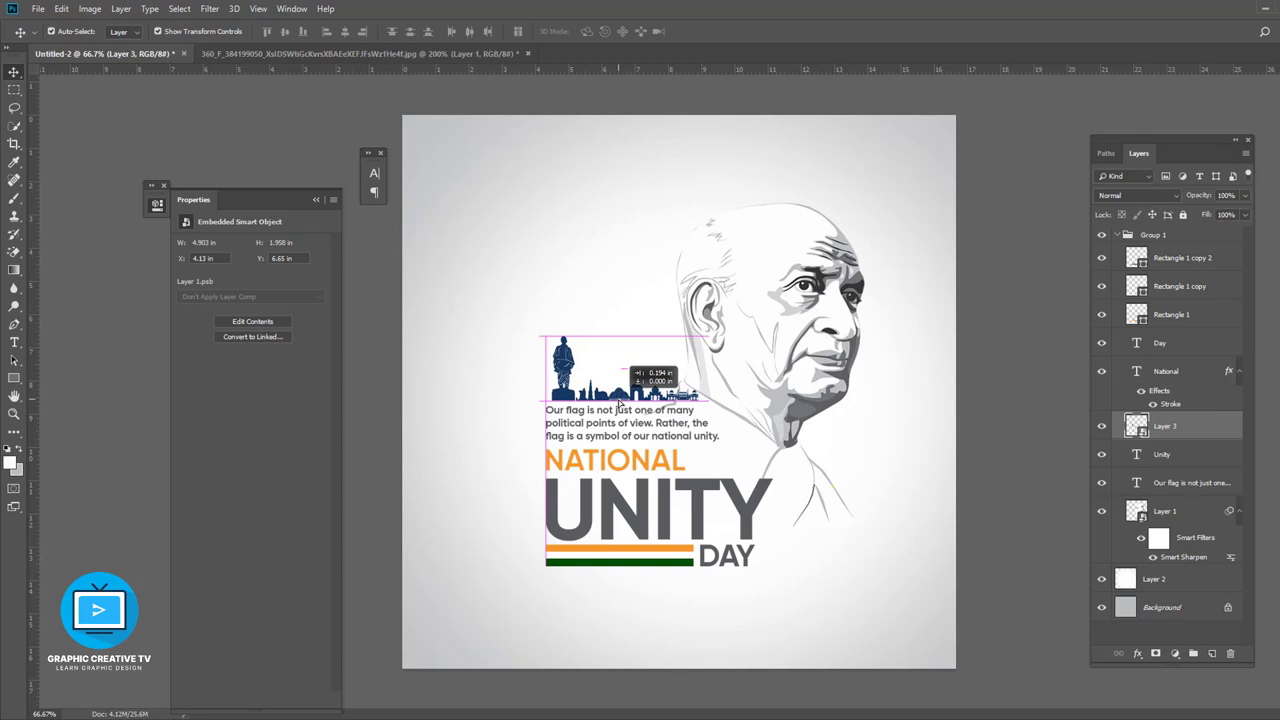
Turn the skyline soft gray with Hue/Saturation: Saturation -73, Lightness +19.
key("ctrl+u")
left_click_drag(618, 150, 924, 114)
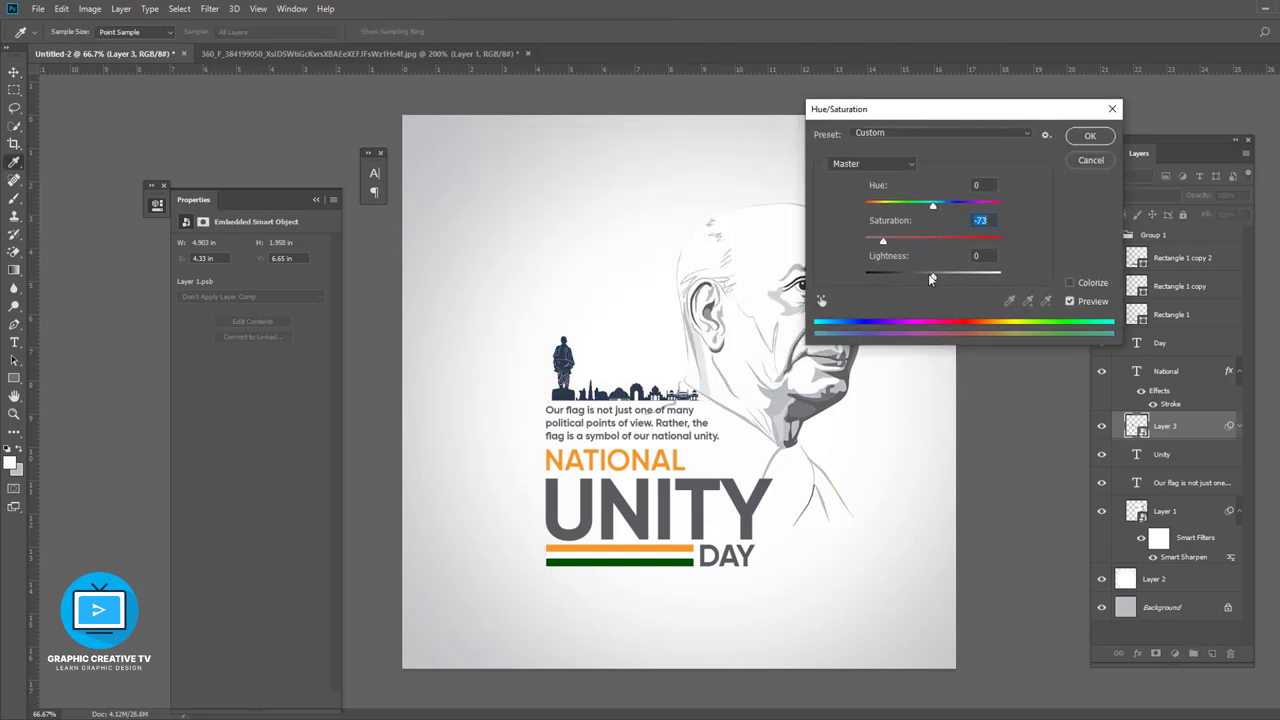
left_click_drag(930, 276, 950, 276)
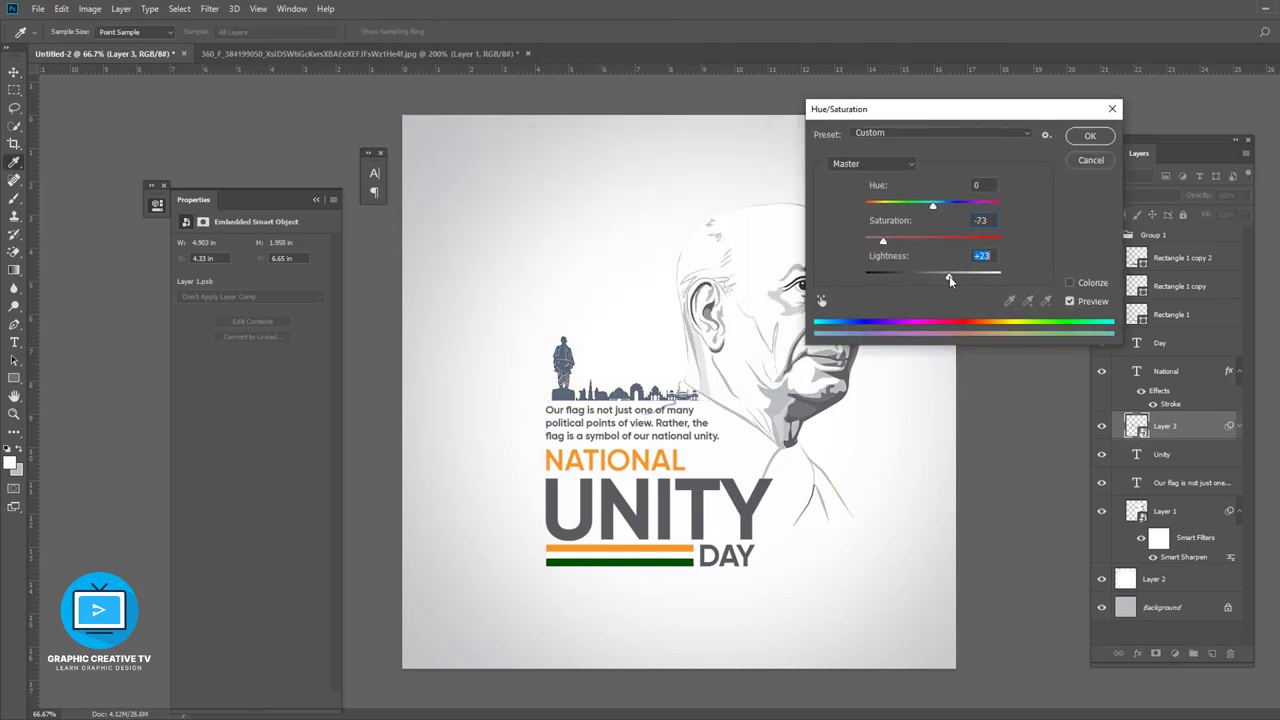
left_click(1090, 135)
left_click_drag(828, 414, 828, 442)
Scale the portrait up slightly with Free Transform.
key("ctrl+t")
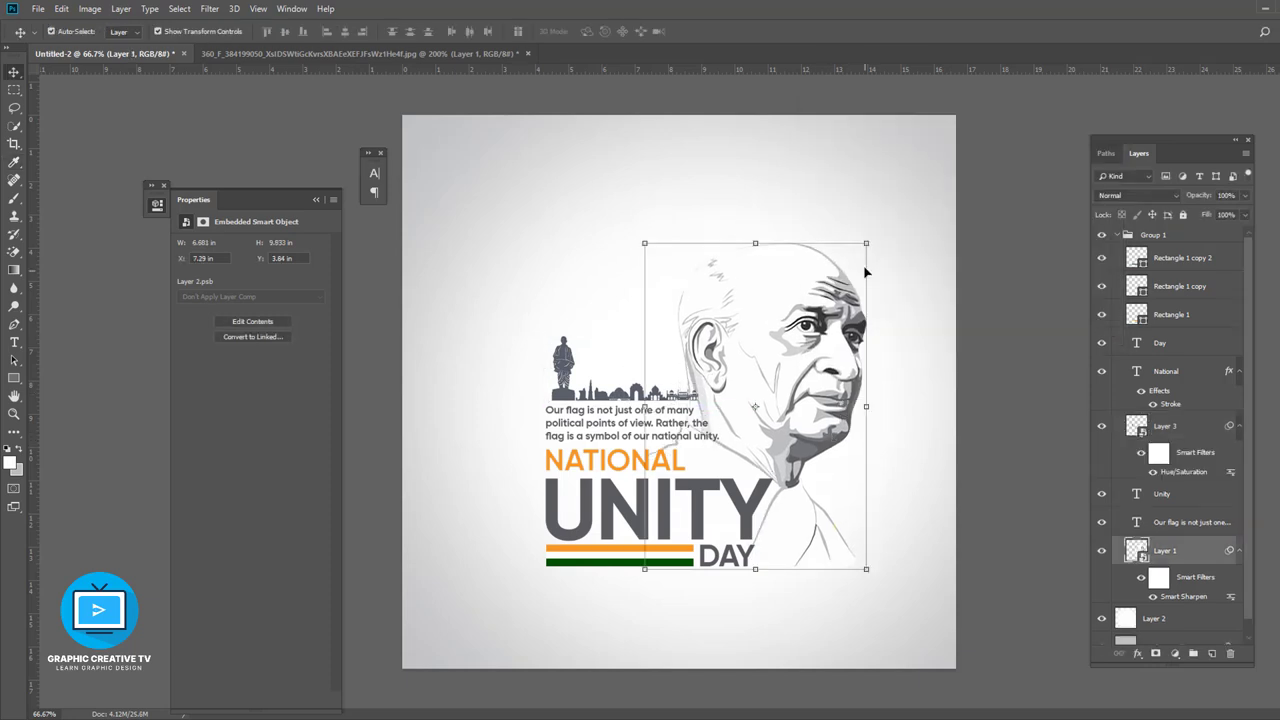
key("Return")
left_click_drag(866, 243, 891, 228)
key("Return")
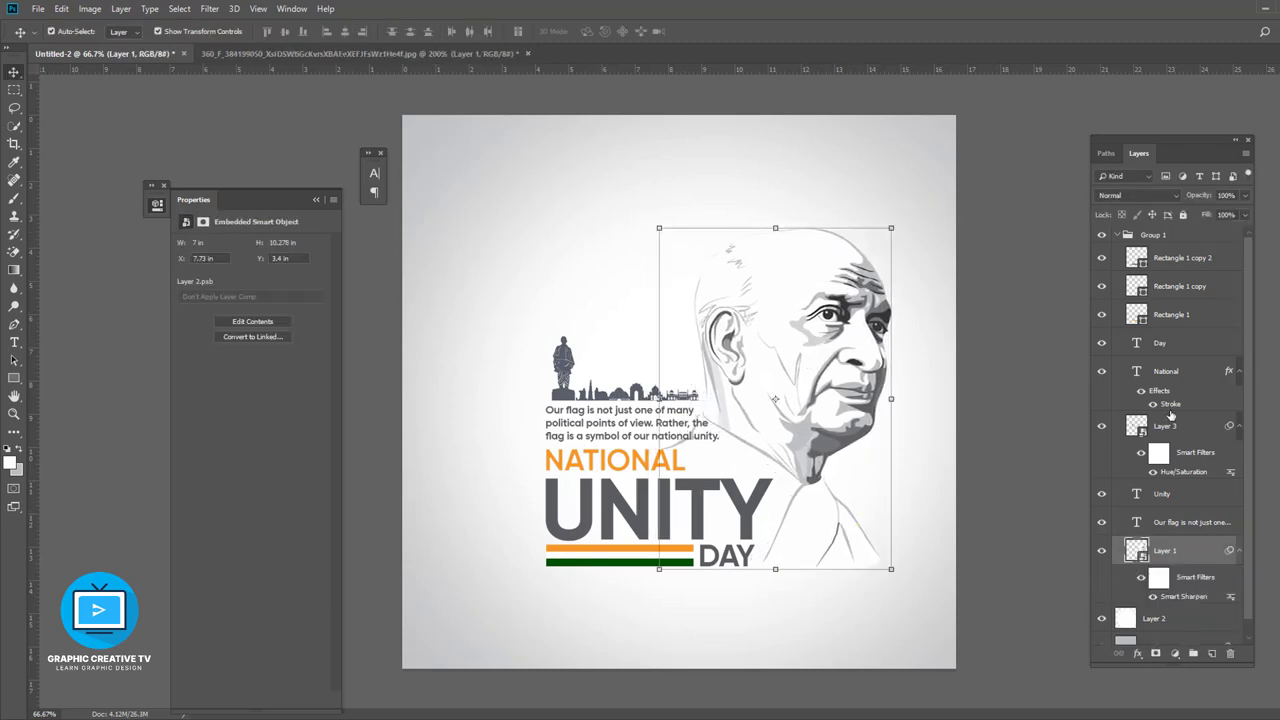
Centre Group 1 horizontally on the canvas with Align Horizontal Centers.
left_click(1119, 236)
key("ctrl+a")
left_click(285, 31)
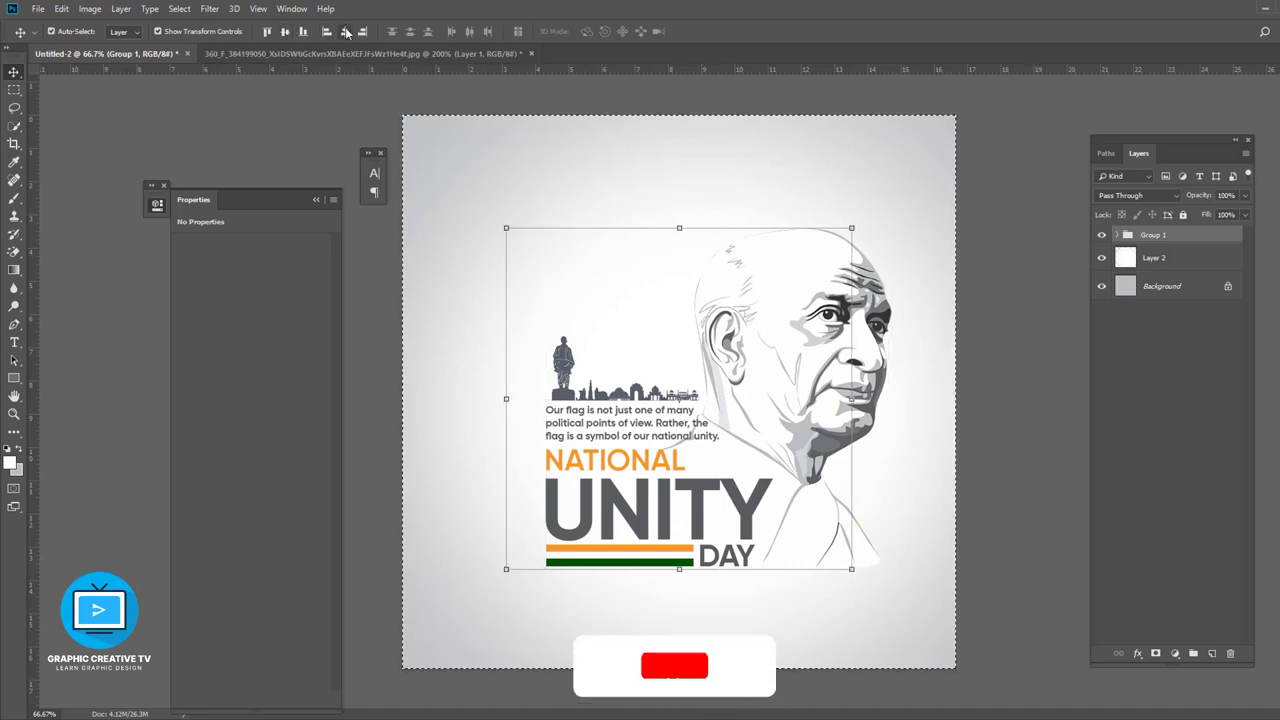
left_click(927, 335, "ctrl")
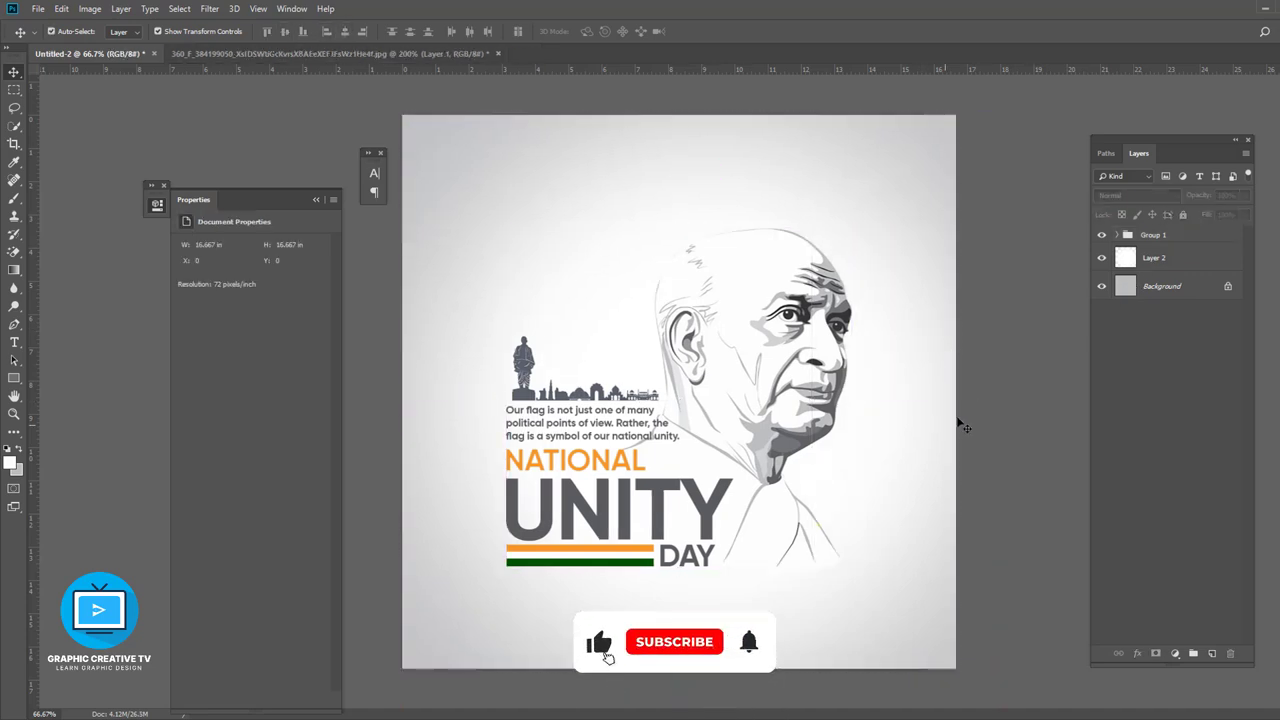
left_click(14, 200)
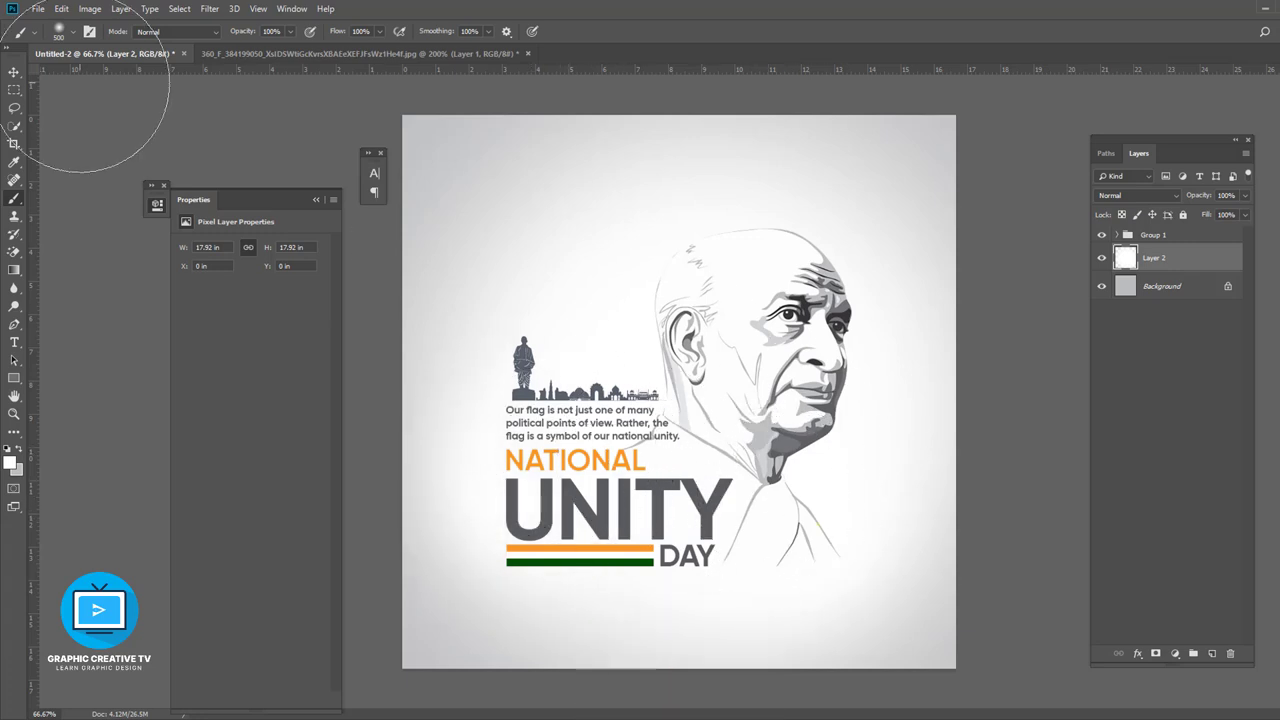
left_click(16, 73)
left_click(19, 472)
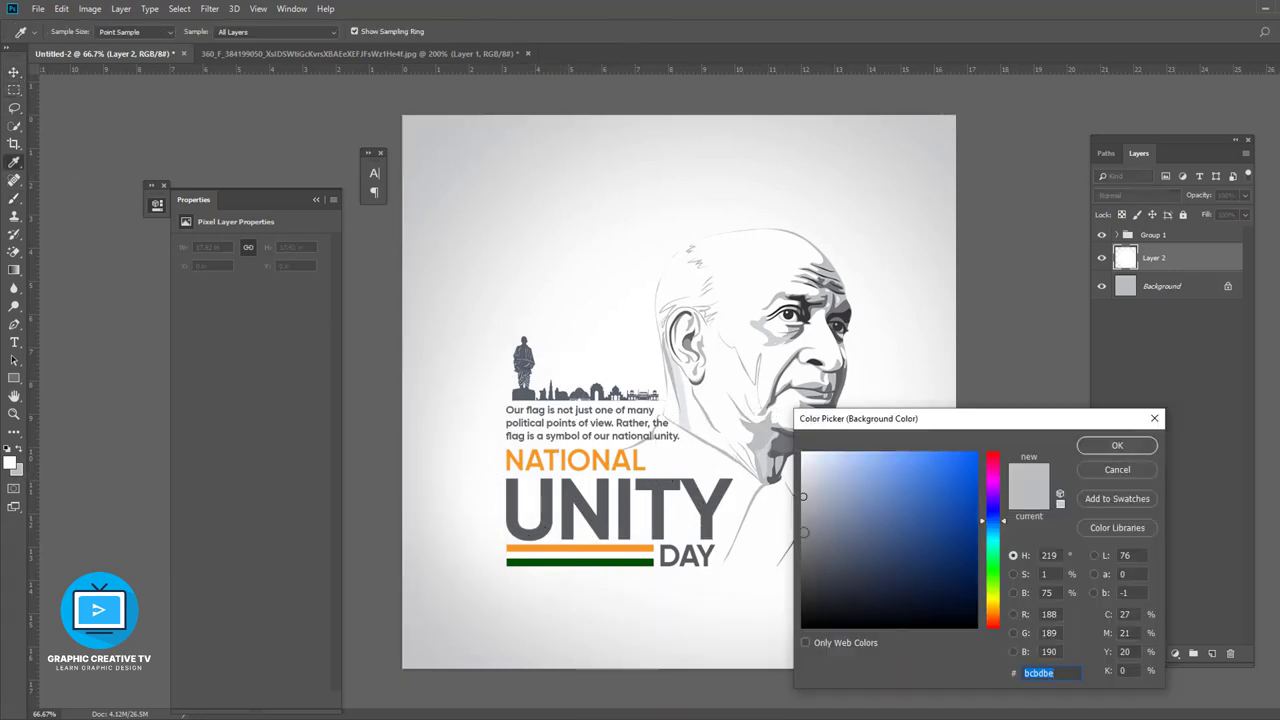
key("Escape")
left_click(1176, 290)
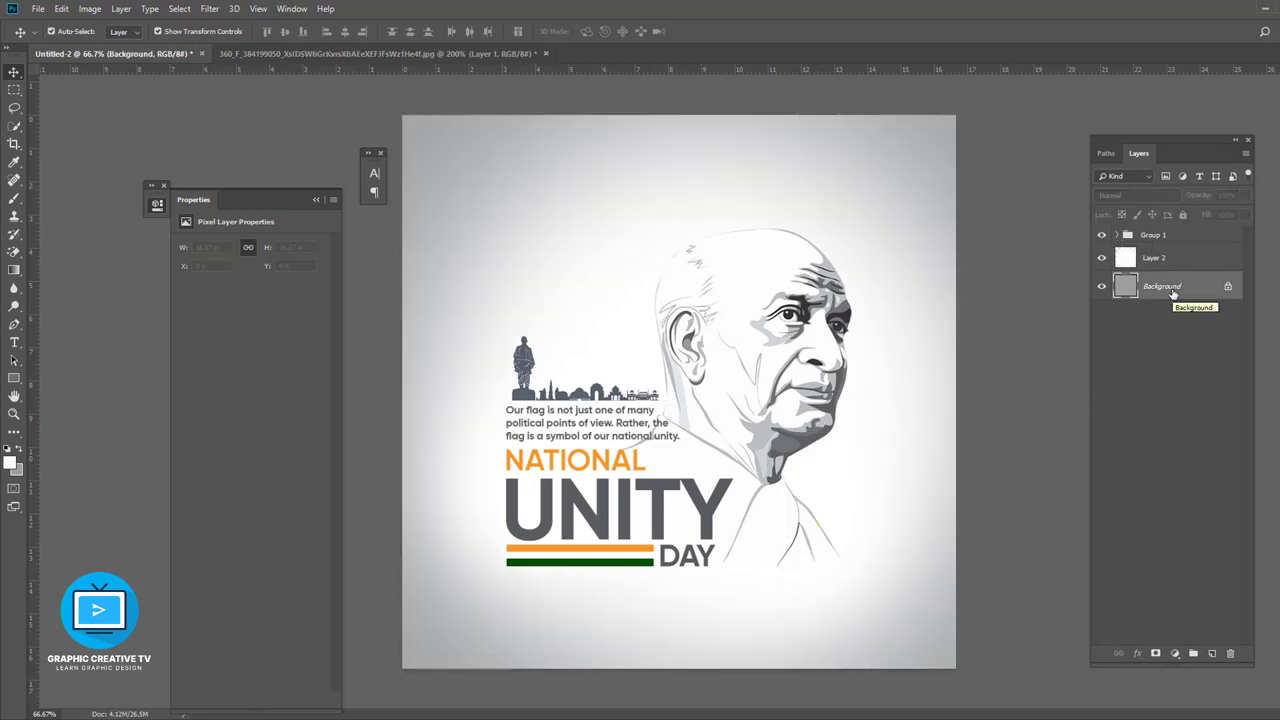
left_click(602, 402)
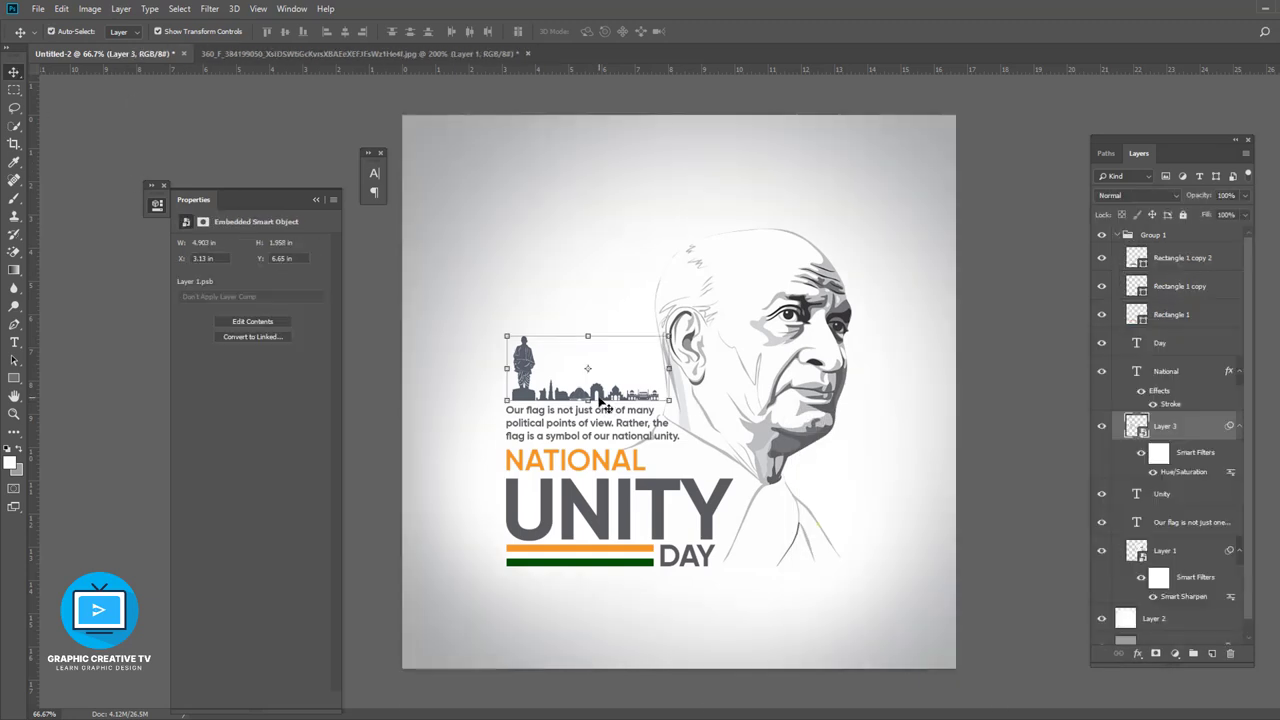
left_click(597, 466)
left_click(617, 424)
left_click(530, 357)
left_click(815, 453)
Retype the vertical left-edge text as 'STATUE OF UNITY'.
left_click(961, 483)
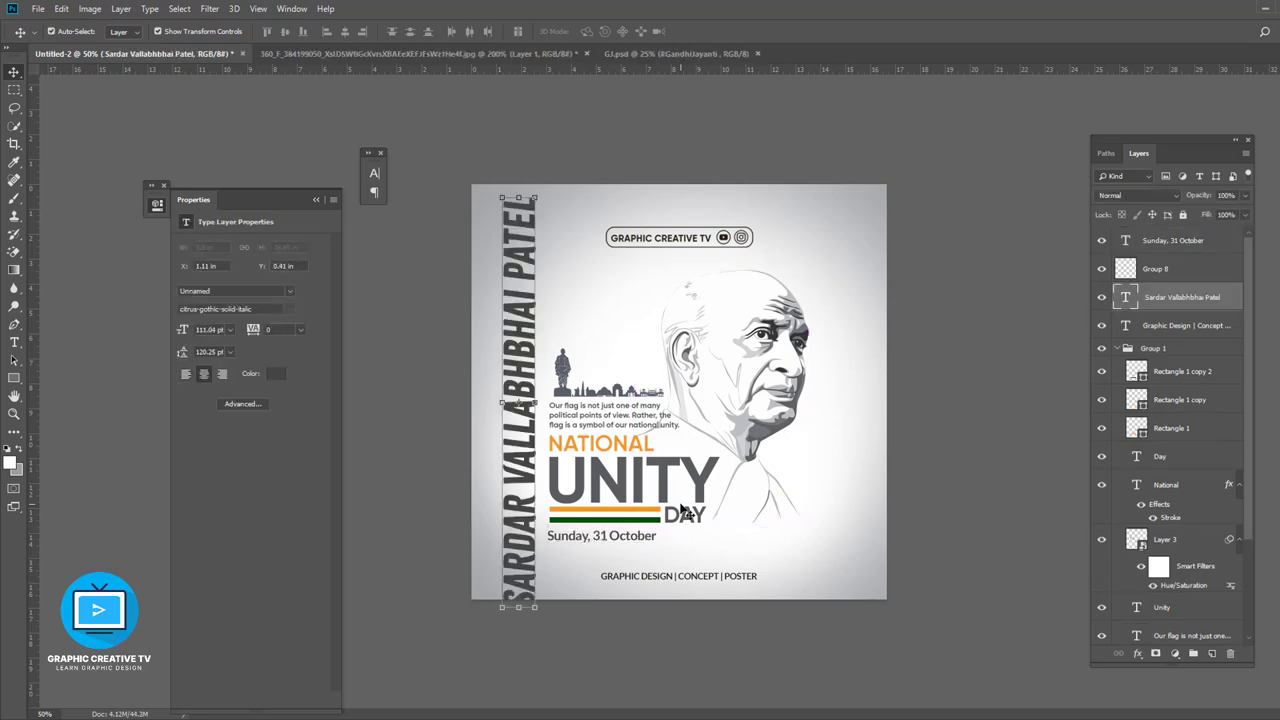
left_click(17, 342)
left_click(519, 403)
key("ctrl+a")
type("STATUE OF UNITY")
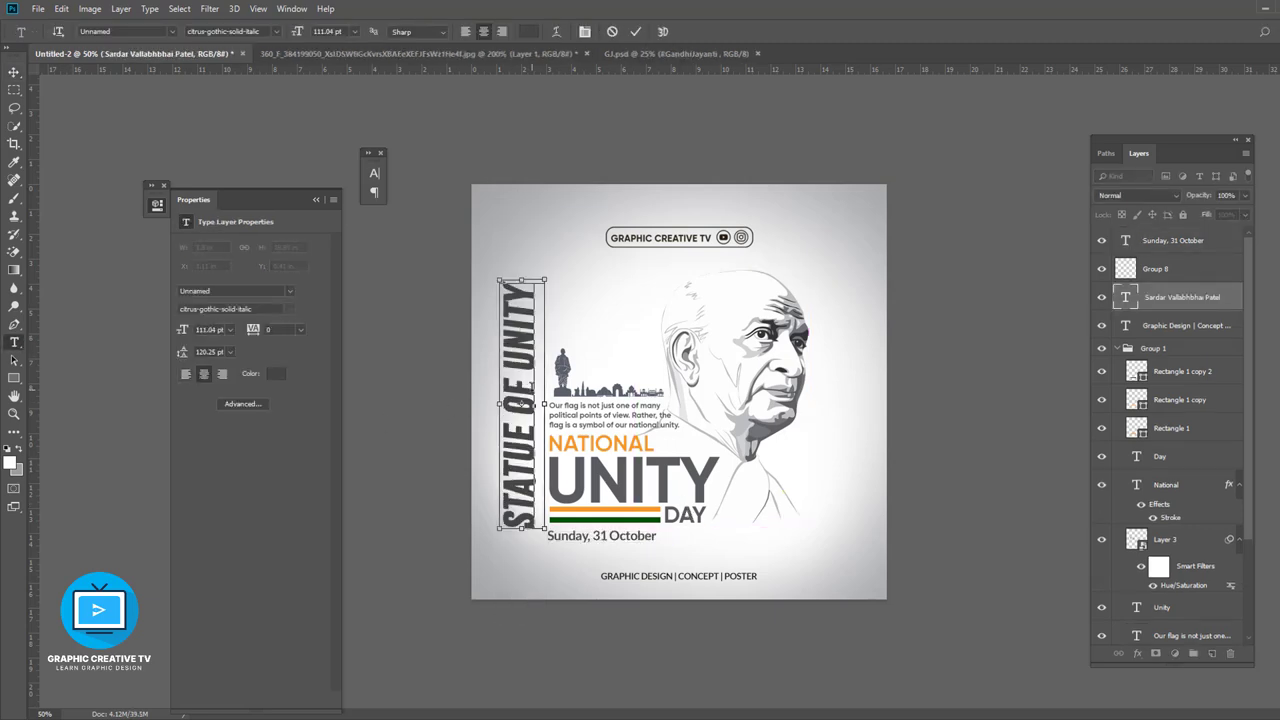
left_click(14, 72)
Scale the vertical text to about 169.41 pt, spanning nearly the full poster height.
key("ctrl+t")
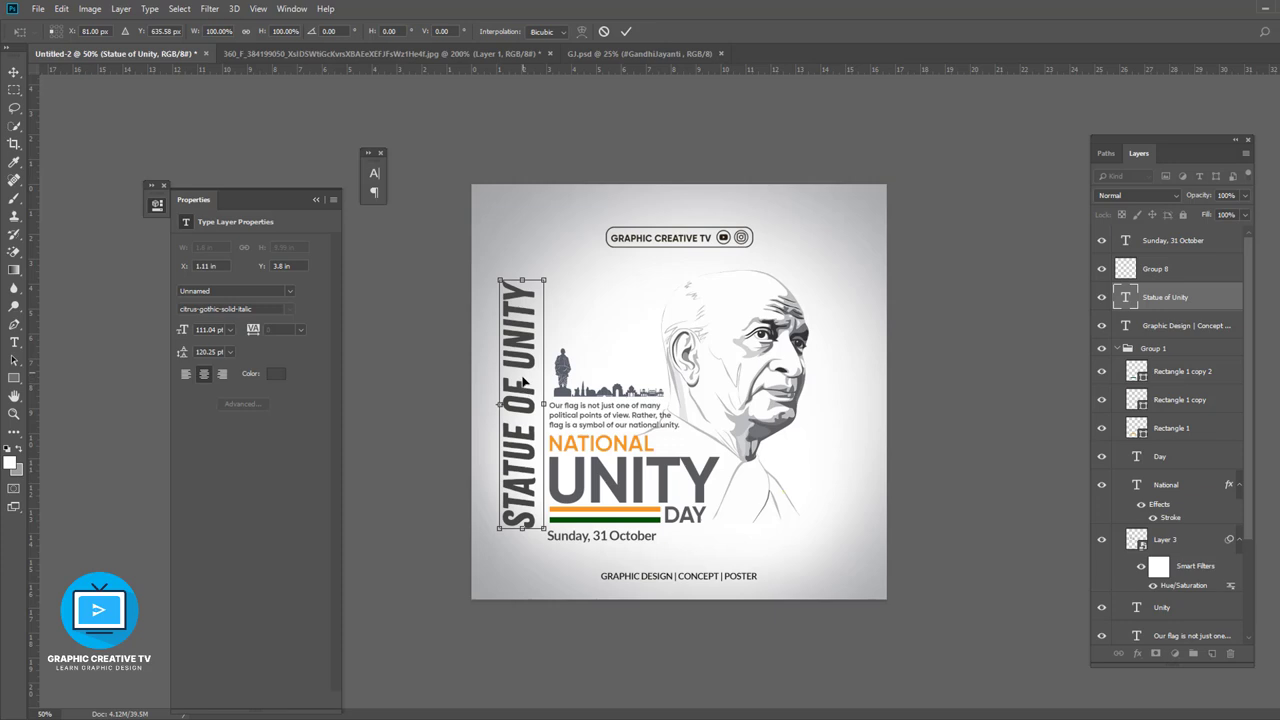
left_click_drag(523, 381, 513, 363)
left_click_drag(535, 277, 550, 182)
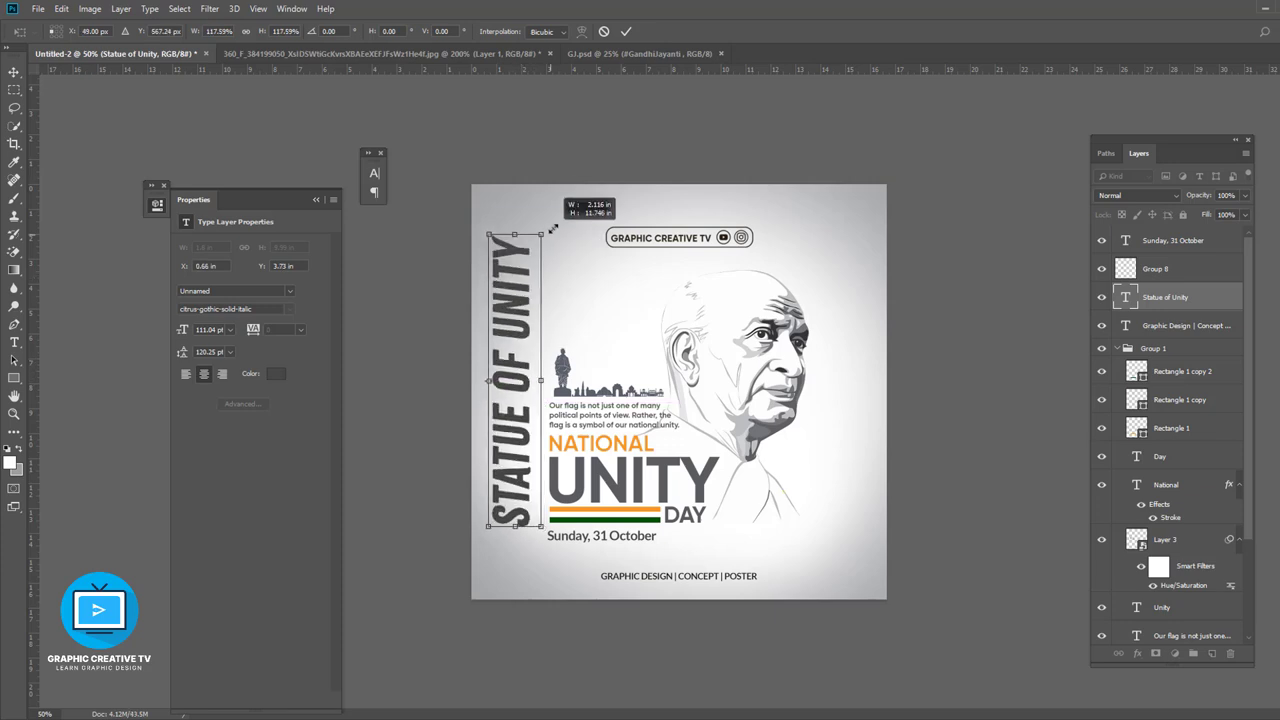
left_click_drag(488, 527, 474, 605)
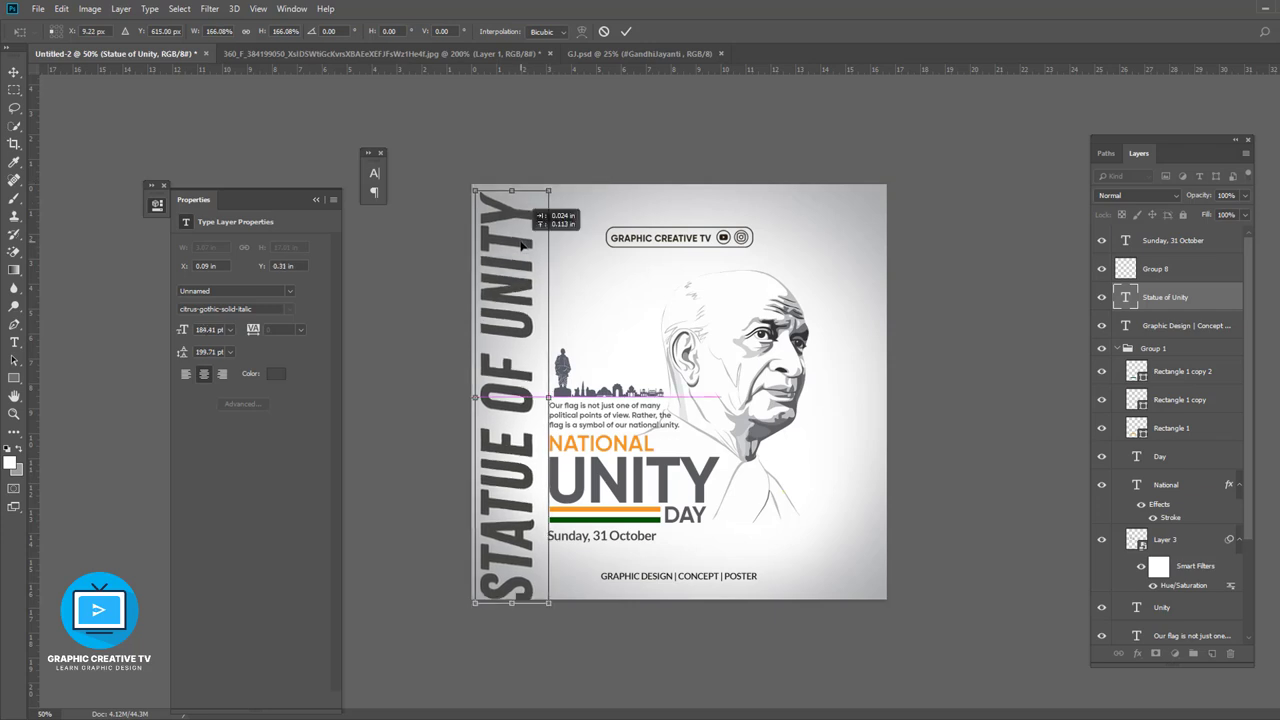
left_click_drag(553, 181, 542, 207)
key("Return")
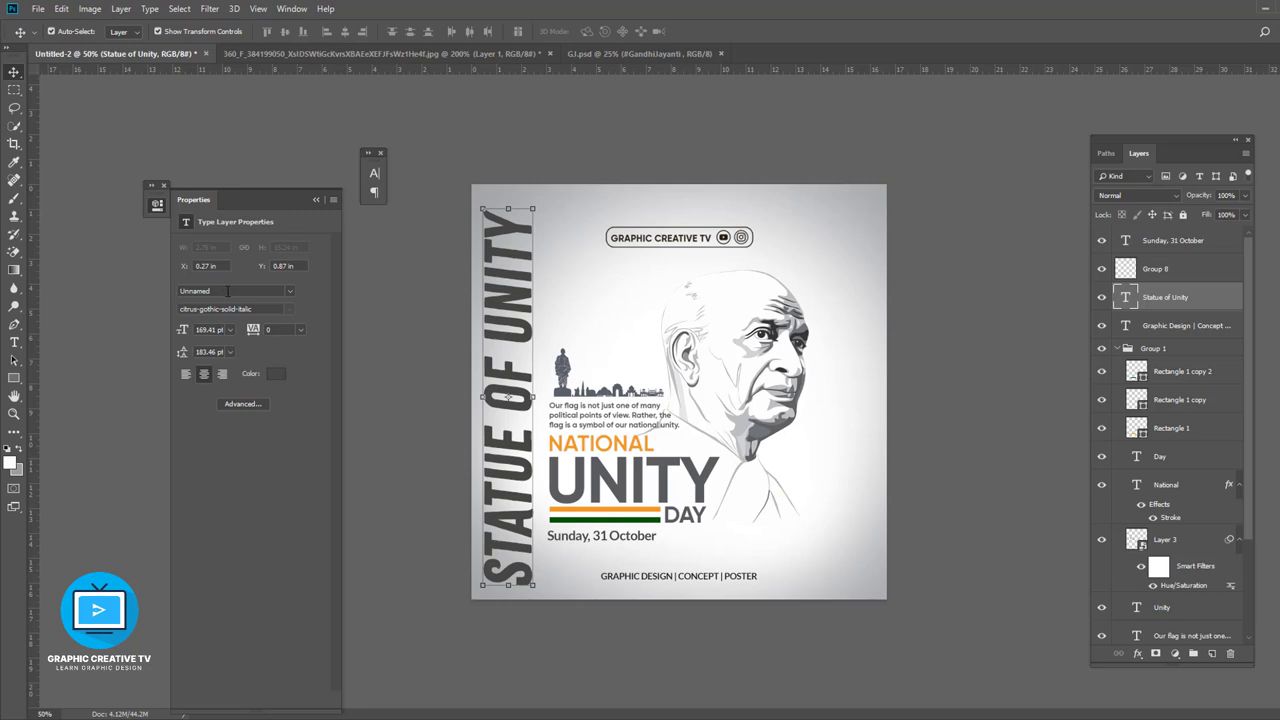
Set the vertical text in Gilroy-ExtraBoldItalic, rescale it to 128.41 pt, and fade it to 25% opacity.
type("gil")
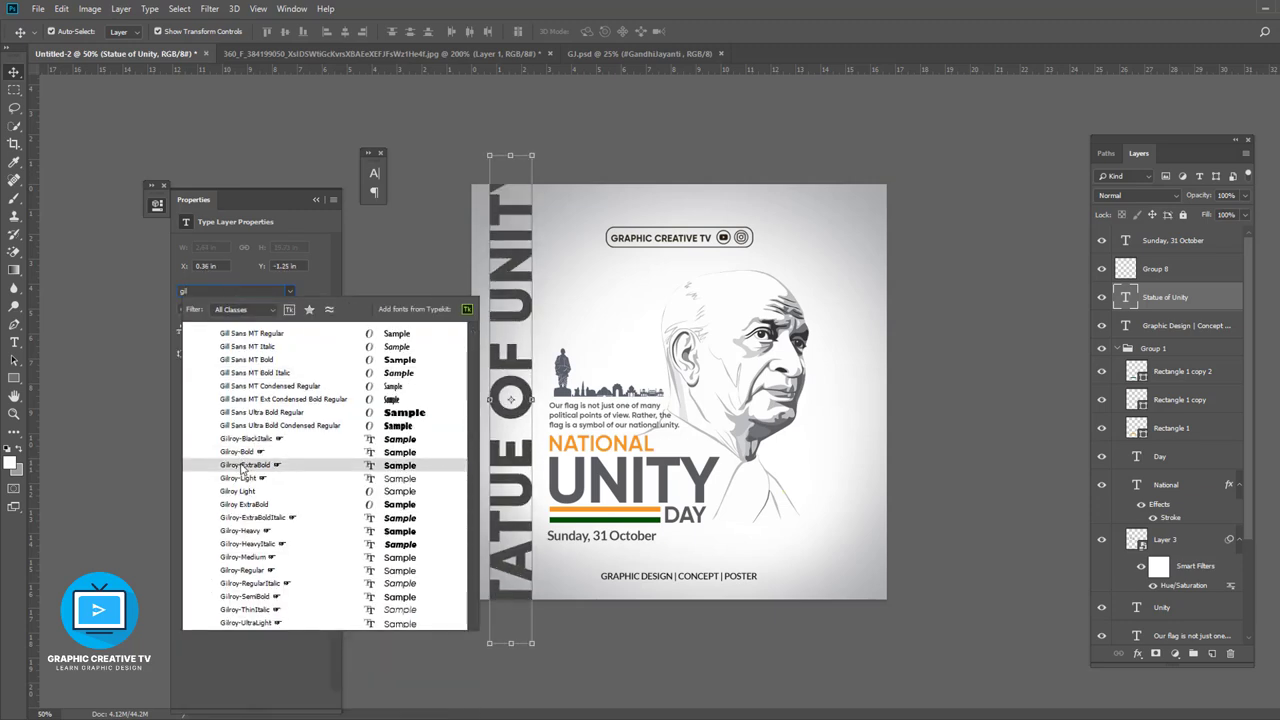
left_click(249, 518)
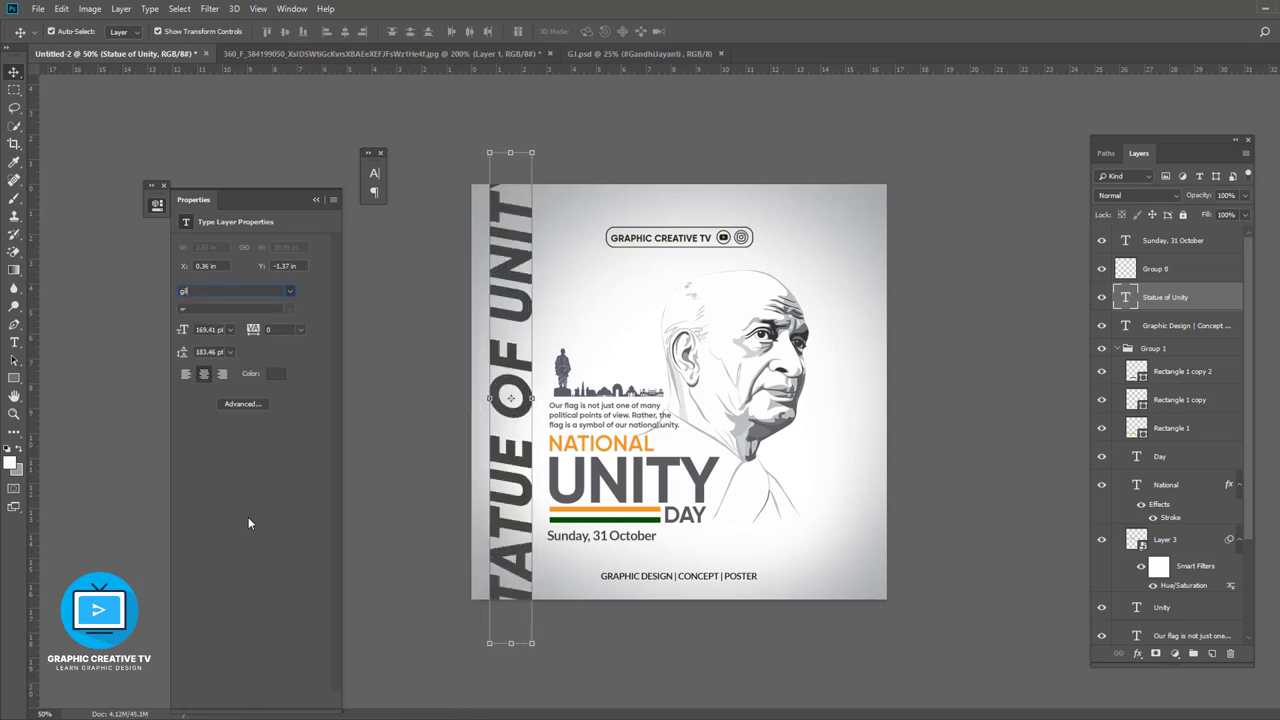
left_click_drag(533, 150, 538, 208)
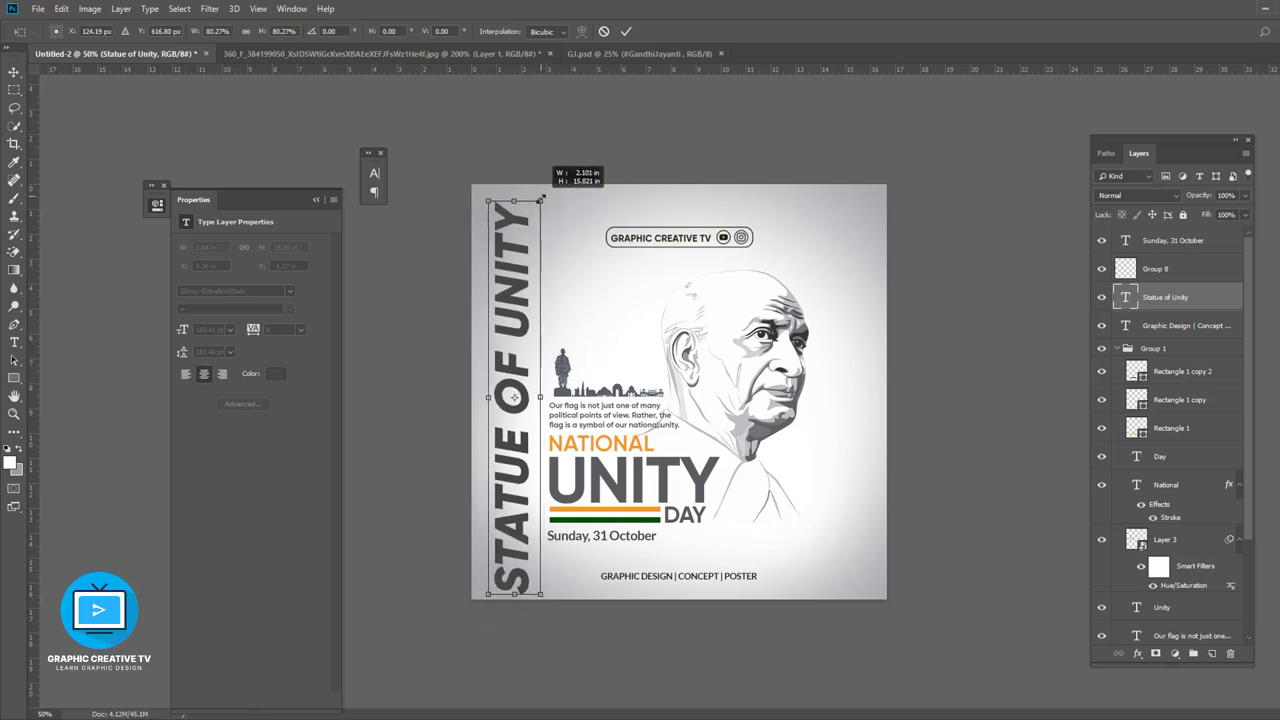
key("Return")
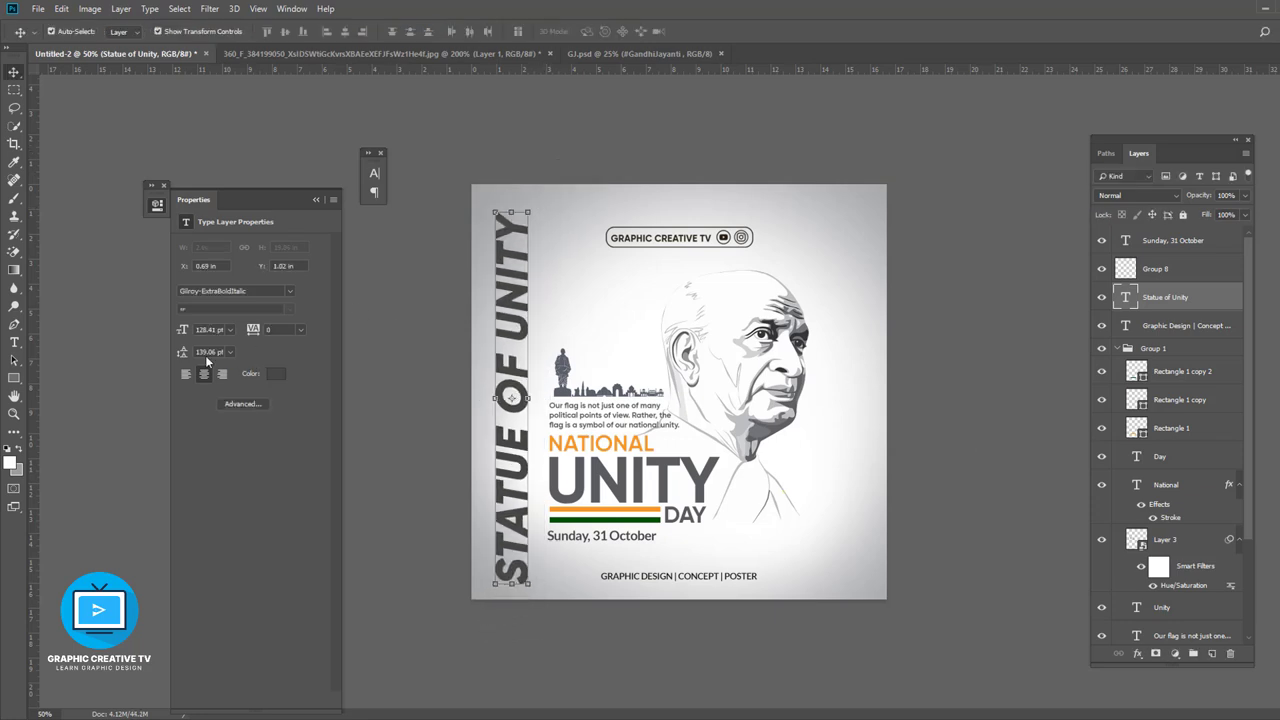
left_click_drag(1244, 215, 1196, 215)
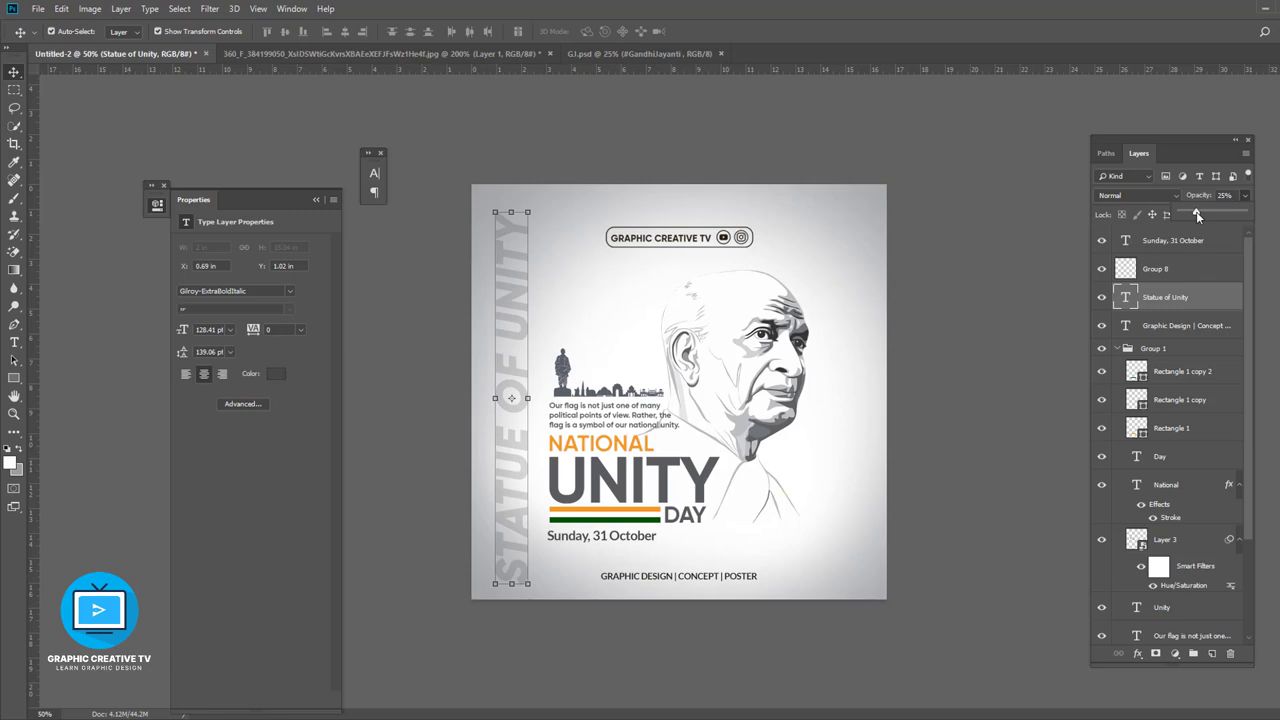
Change the vertical text to '#STATUEOFUNITY' without spaces and lower its opacity.
left_click(13, 343)
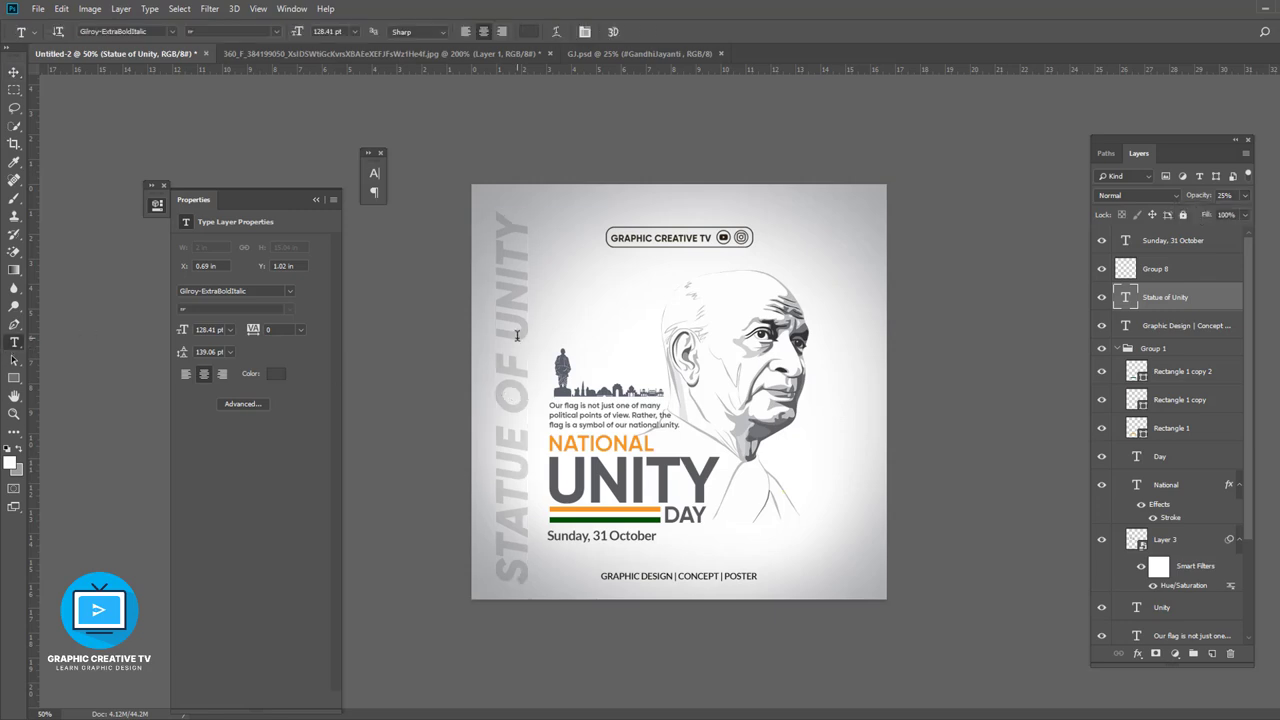
left_click(512, 420)
key("BackSpace")
key("BackSpace")
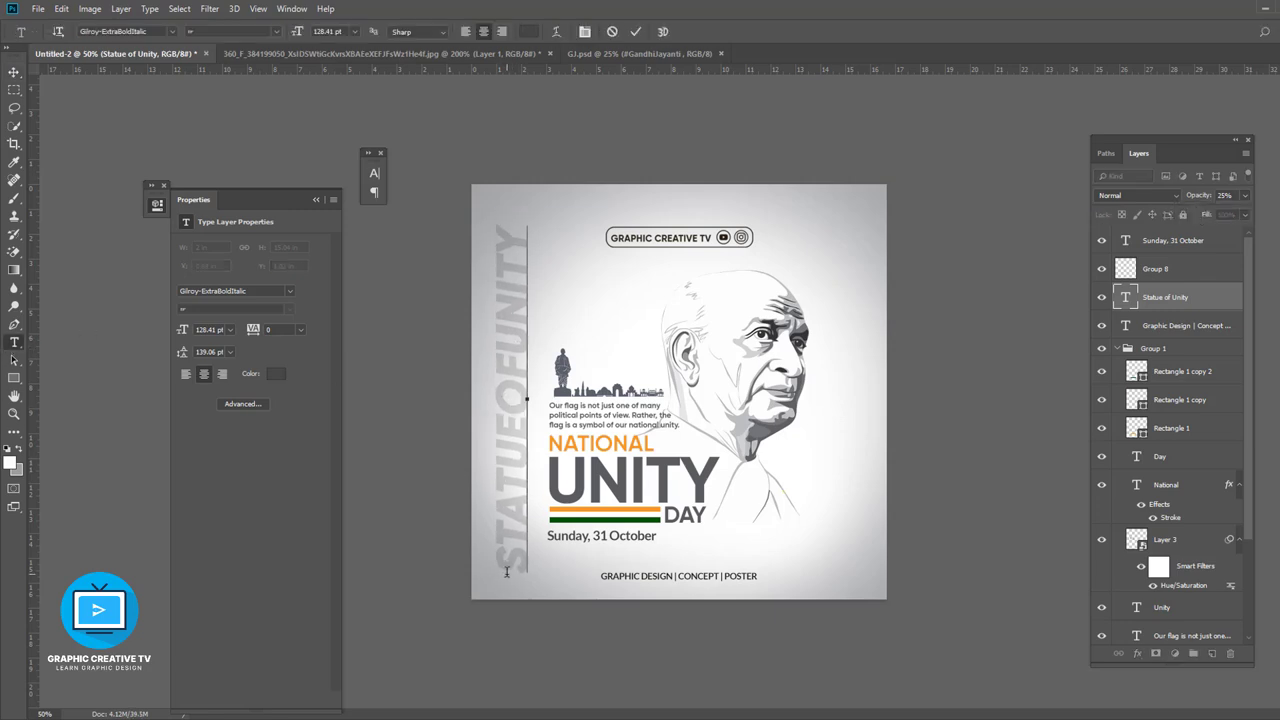
type("#")
left_click(14, 72)
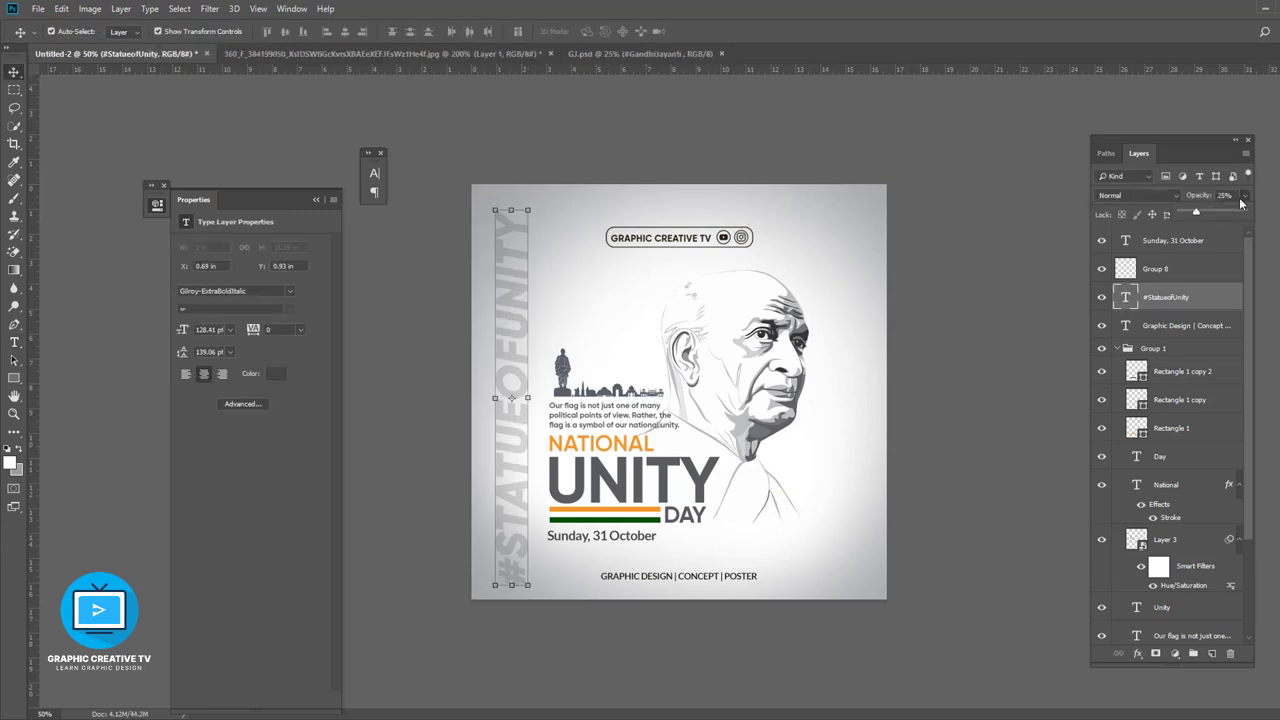
left_click_drag(1241, 203, 1189, 213)
Move the hashtag text flush against the poster's left edge.
left_click(1021, 431)
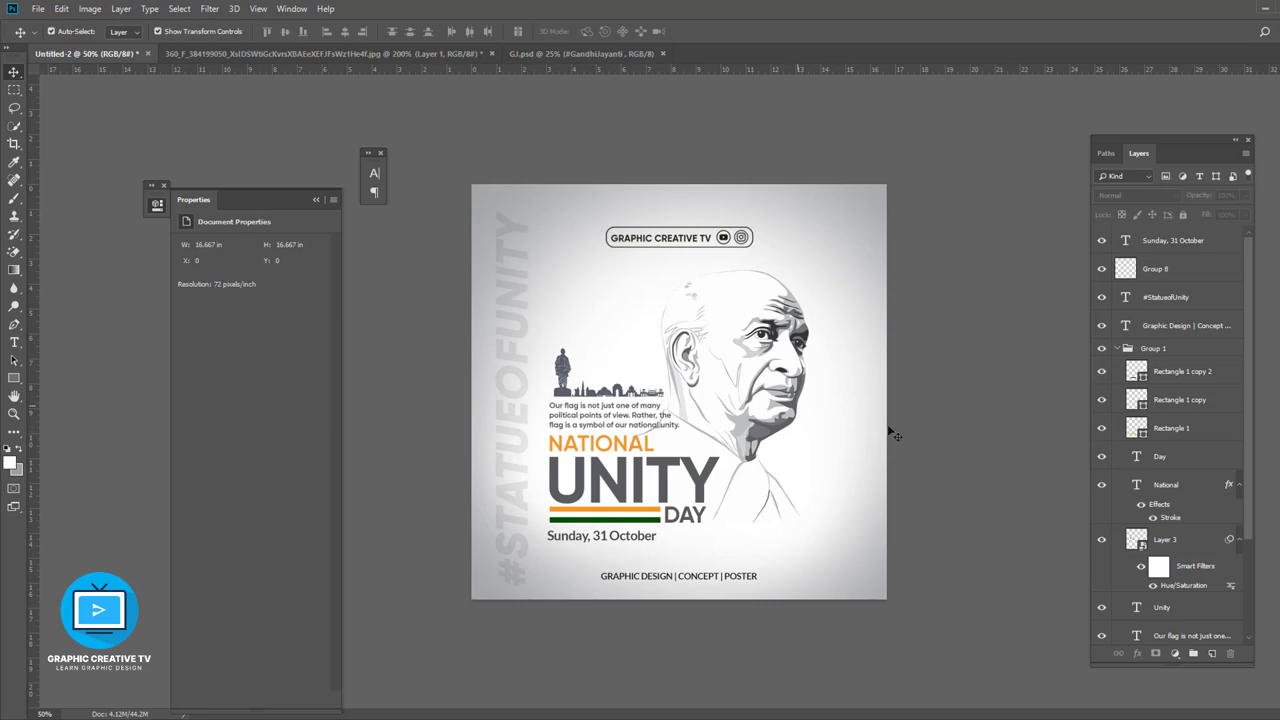
left_click_drag(512, 280, 534, 280)
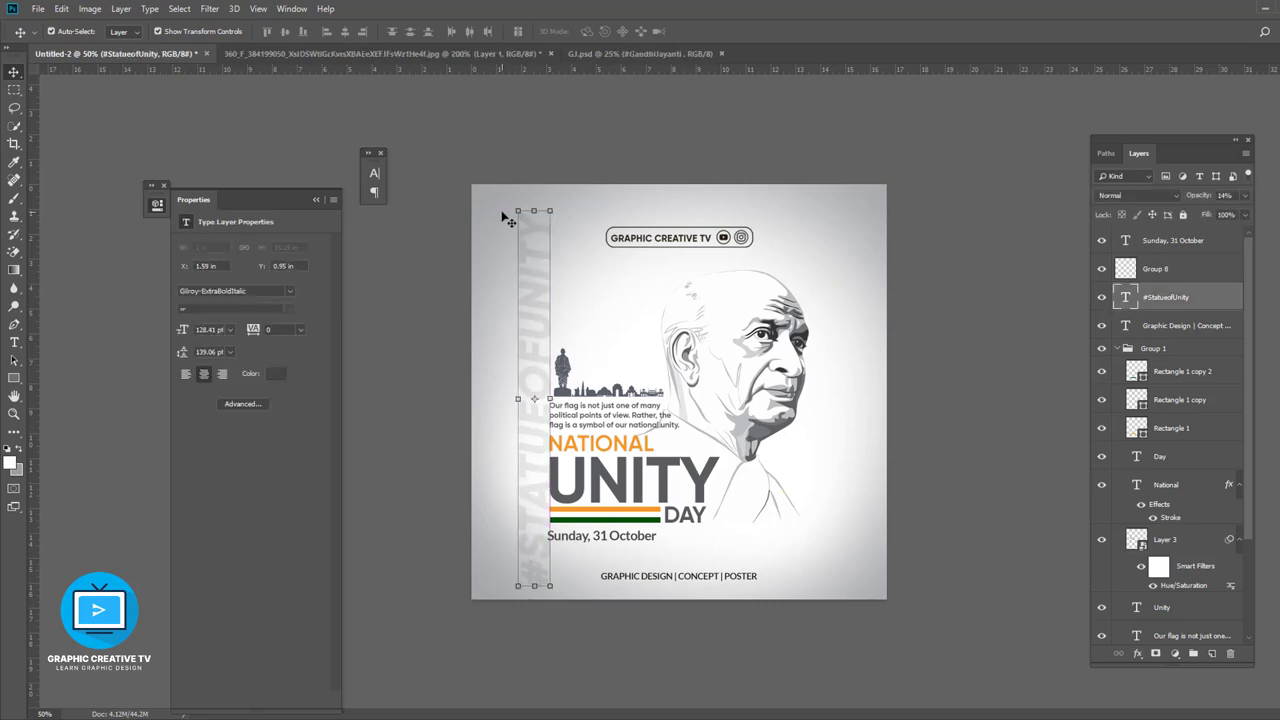
key("ctrl+z")
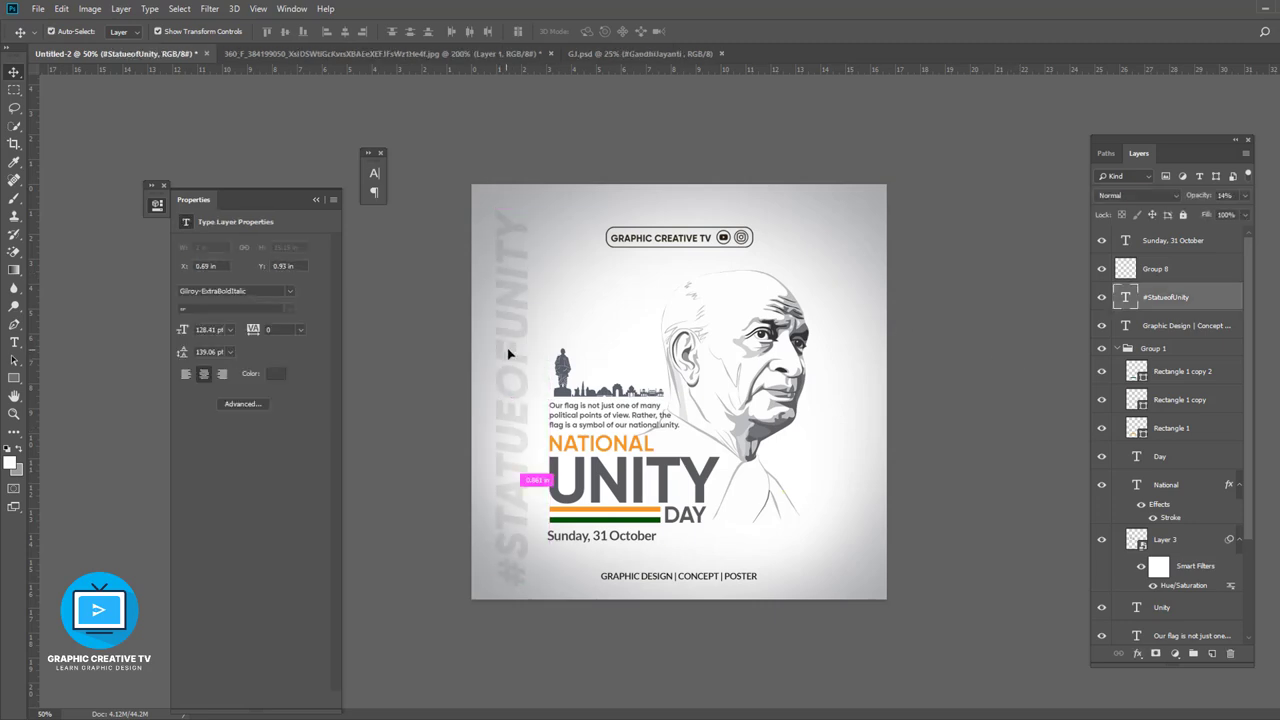
left_click_drag(509, 357, 487, 357)
left_click(1029, 423)
Enlarge the #STATUEOFUNITY text to 141.61 pt to span the poster height, at 20% opacity.
left_click(506, 232)
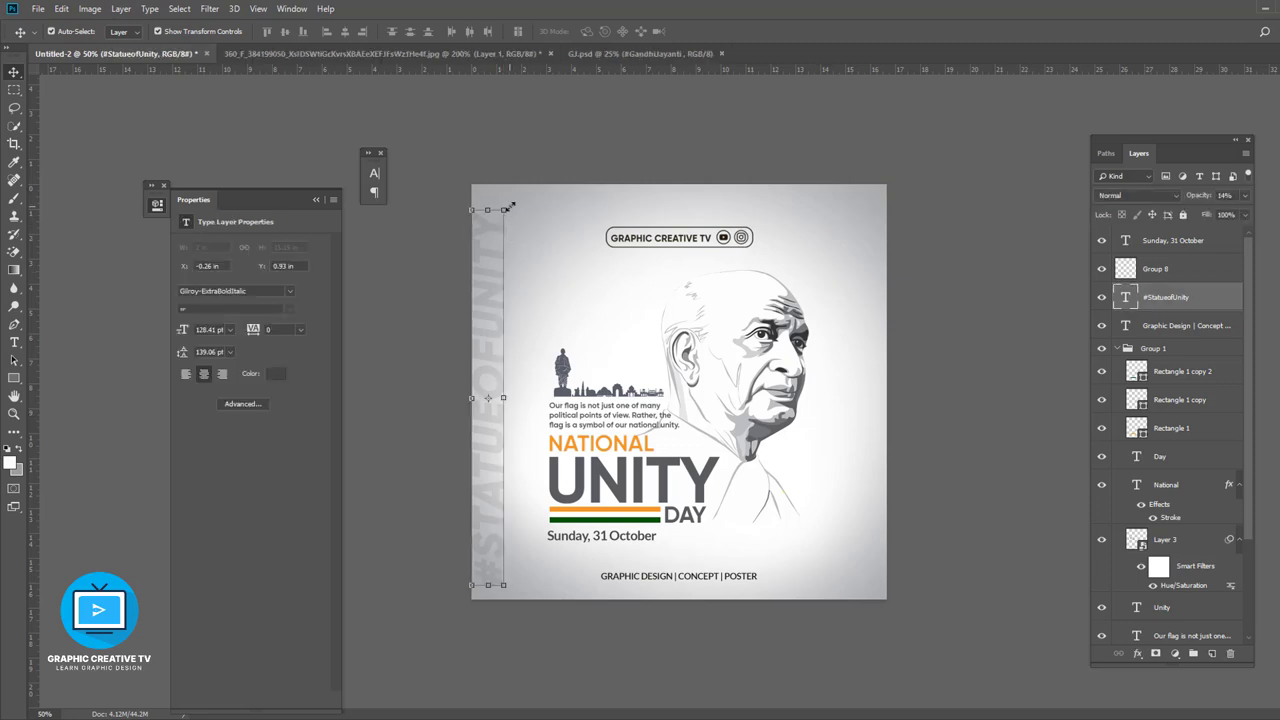
left_click_drag(493, 206, 493, 182)
left_click_drag(520, 588, 533, 612)
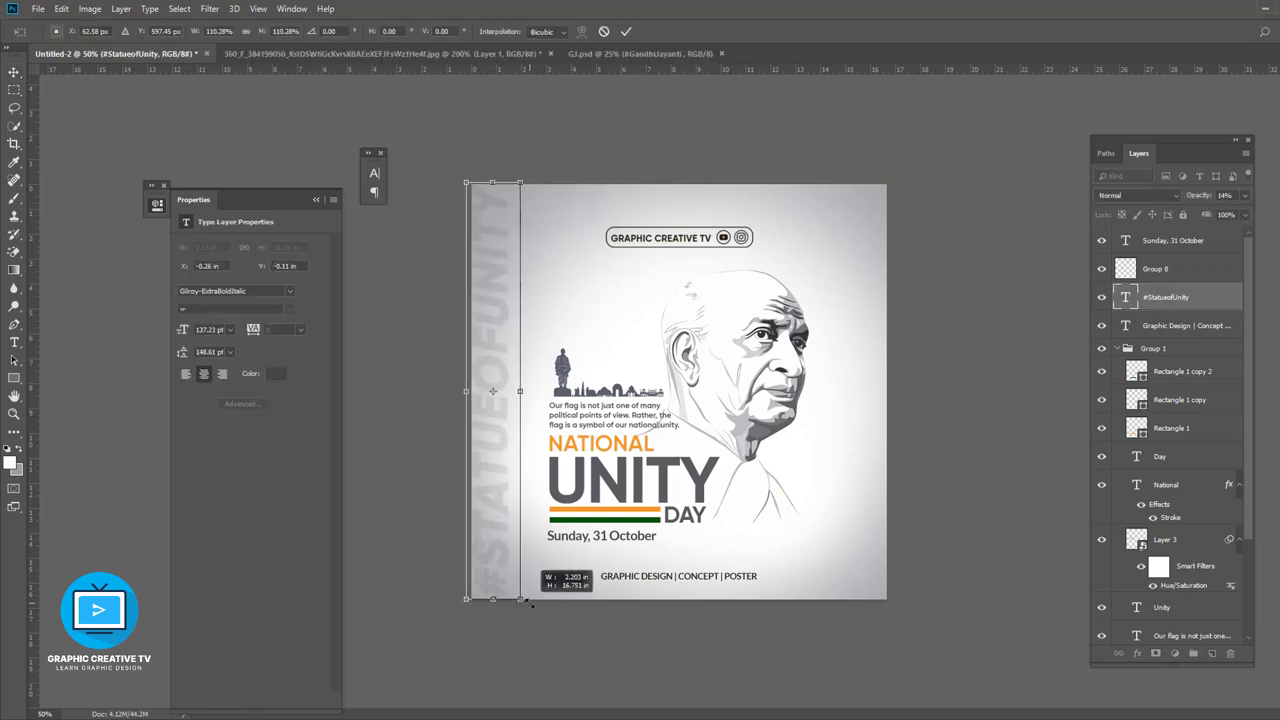
key("Return")
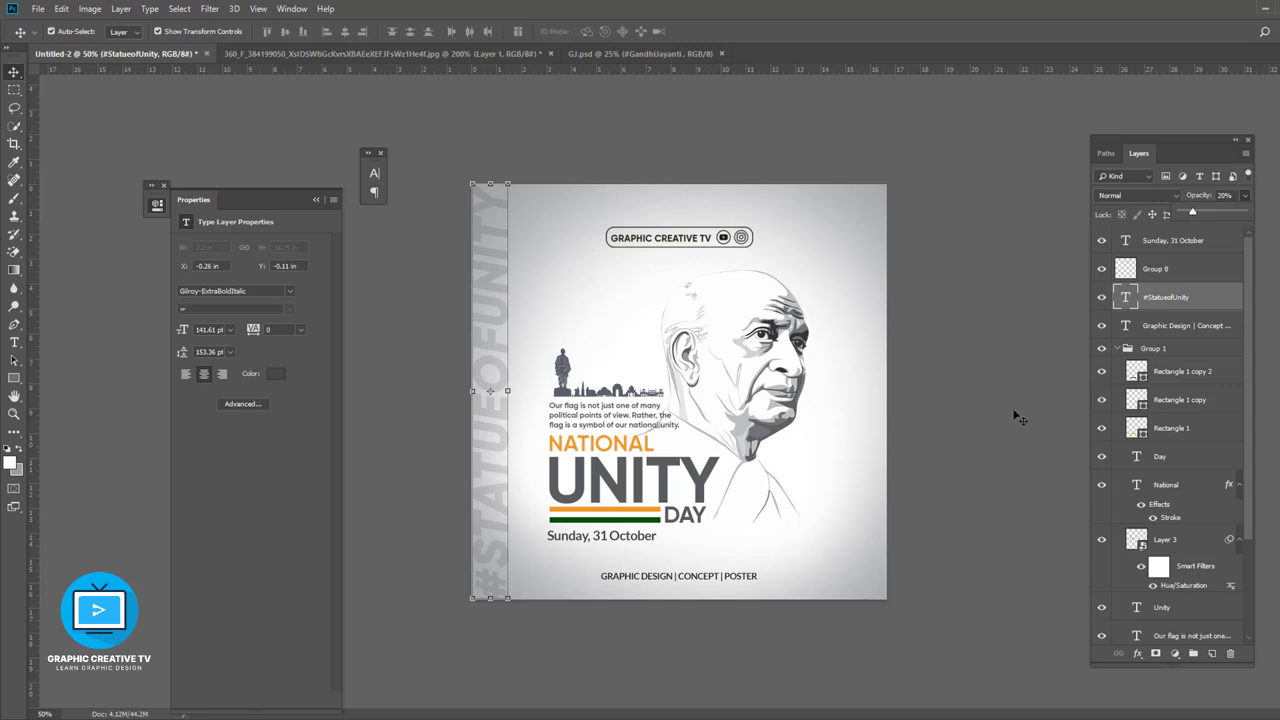
left_click(1017, 417)
key("ctrl+z")
left_click(973, 446)
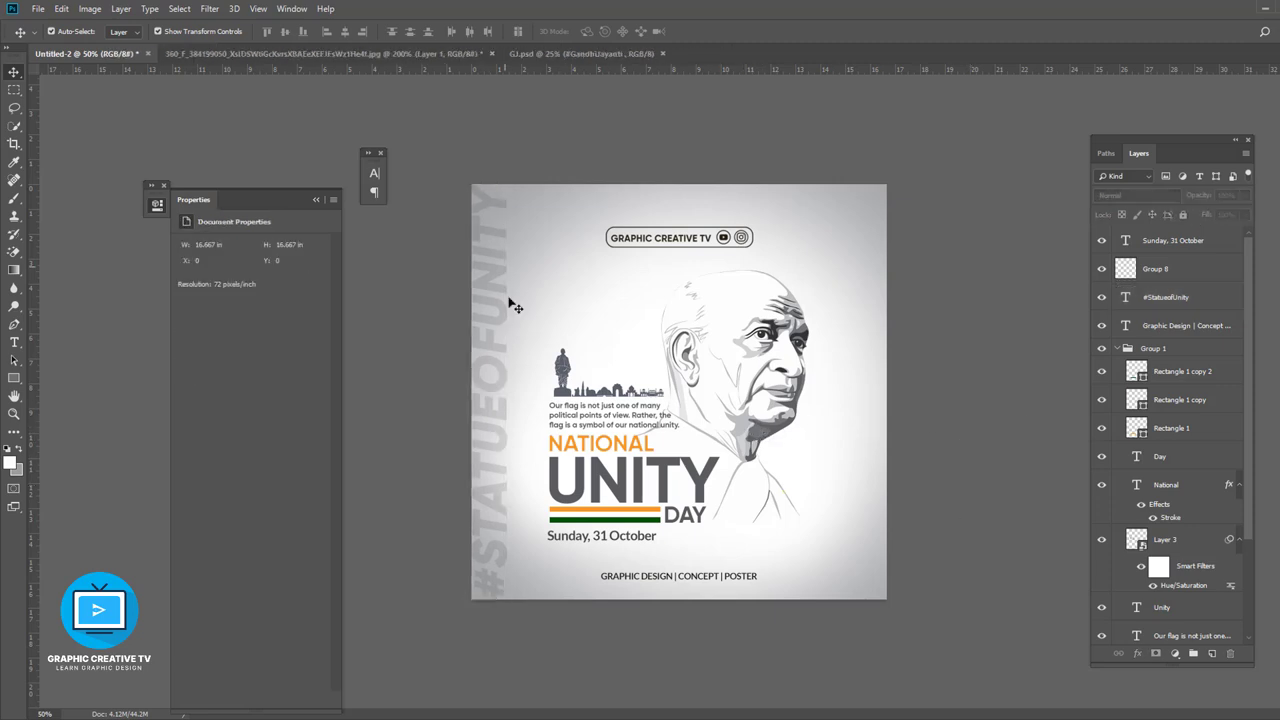
Add a layer mask to the portrait layer and ready a smaller brush for masking near the quote.
left_click(503, 214)
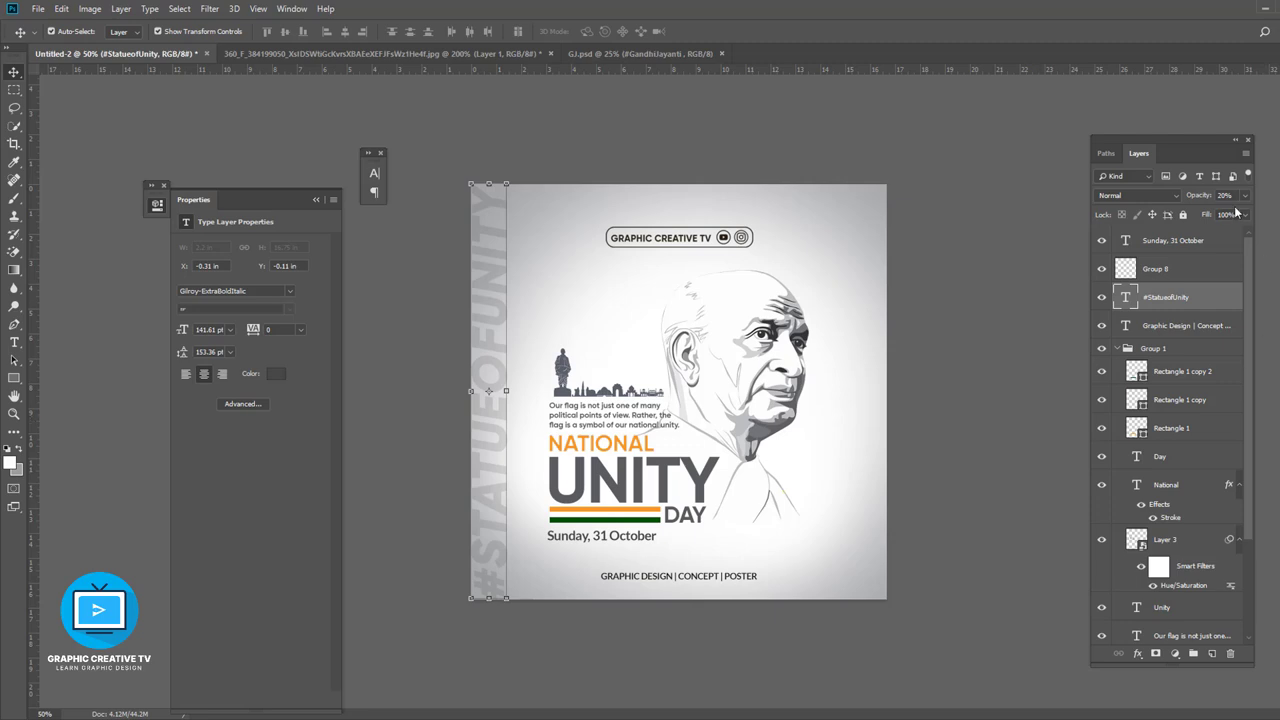
left_click(722, 578)
left_click(722, 582)
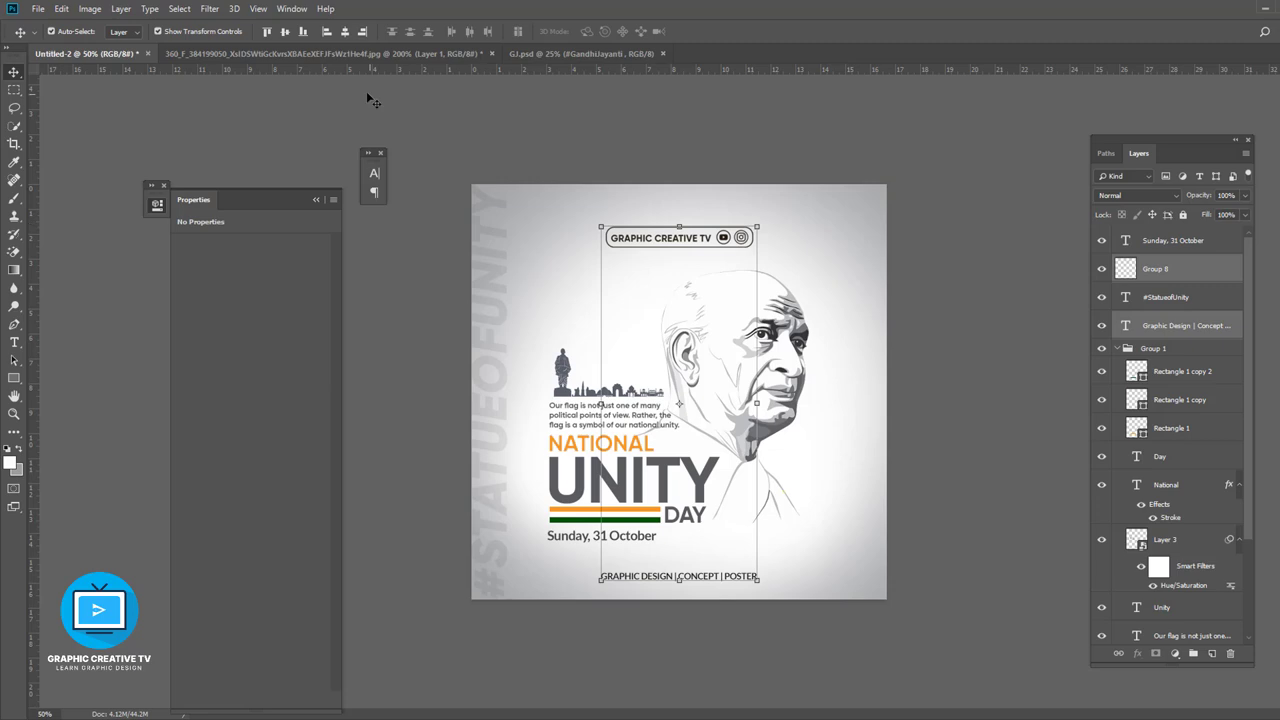
left_click(748, 406)
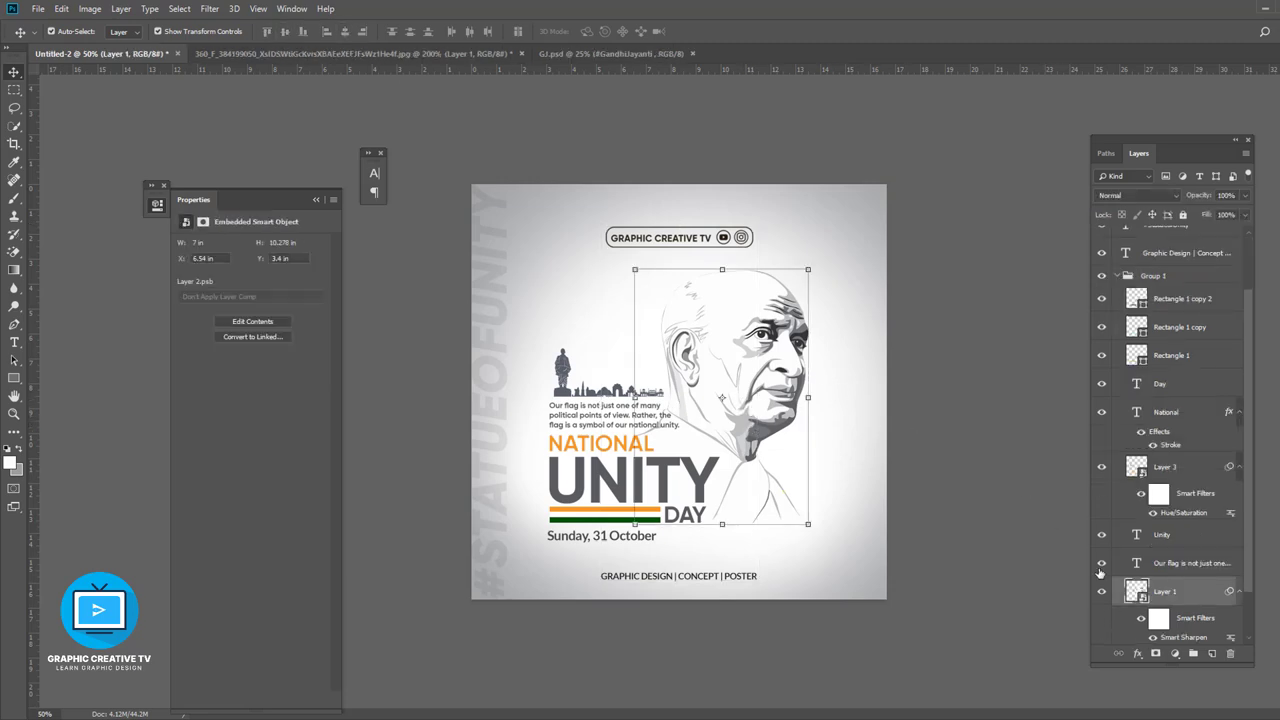
left_click(1156, 653)
left_click(14, 198)
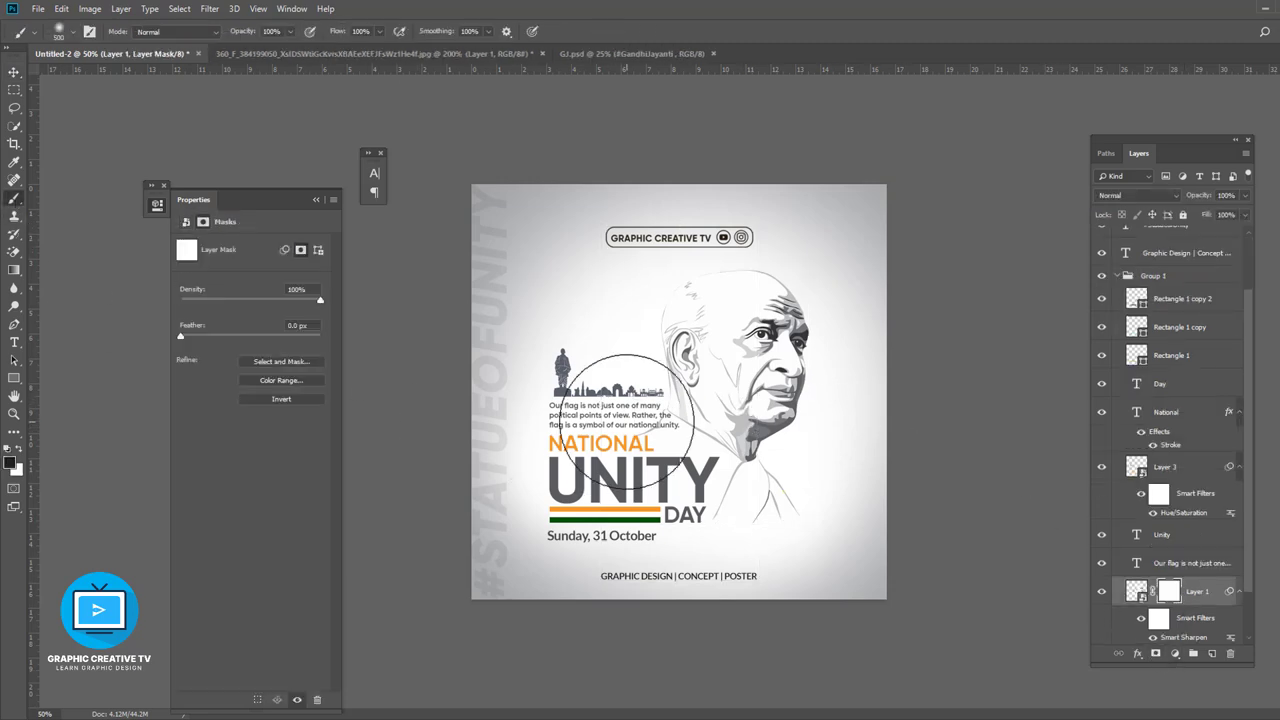
key("bracketleft")
key("bracketleft")
key("bracketleft")
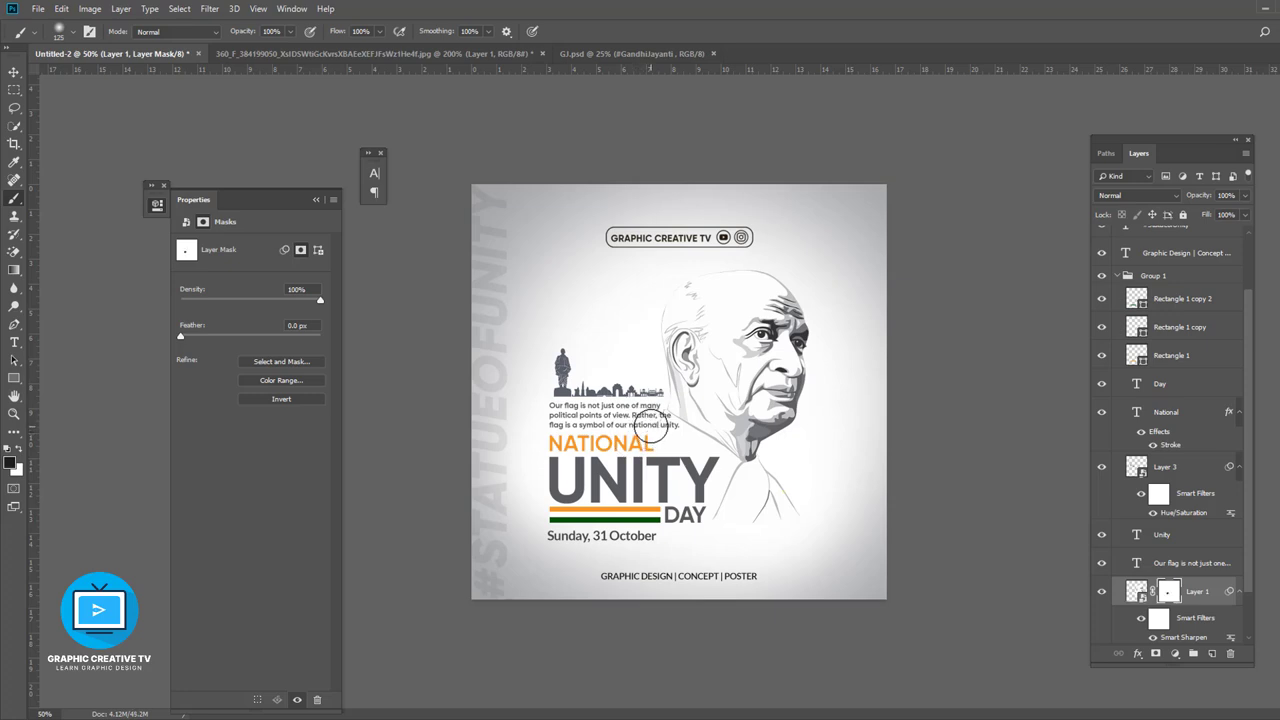
key("v")
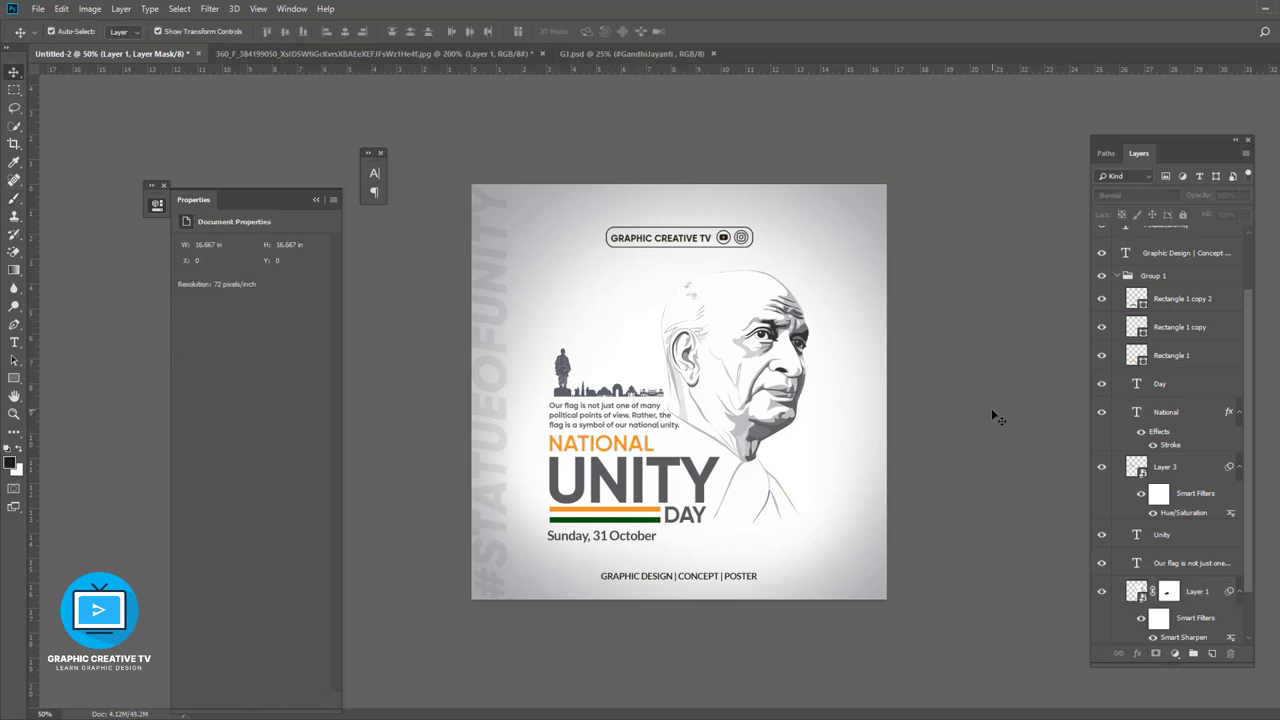
key("alt+bracketleft")
key("alt+bracketleft")
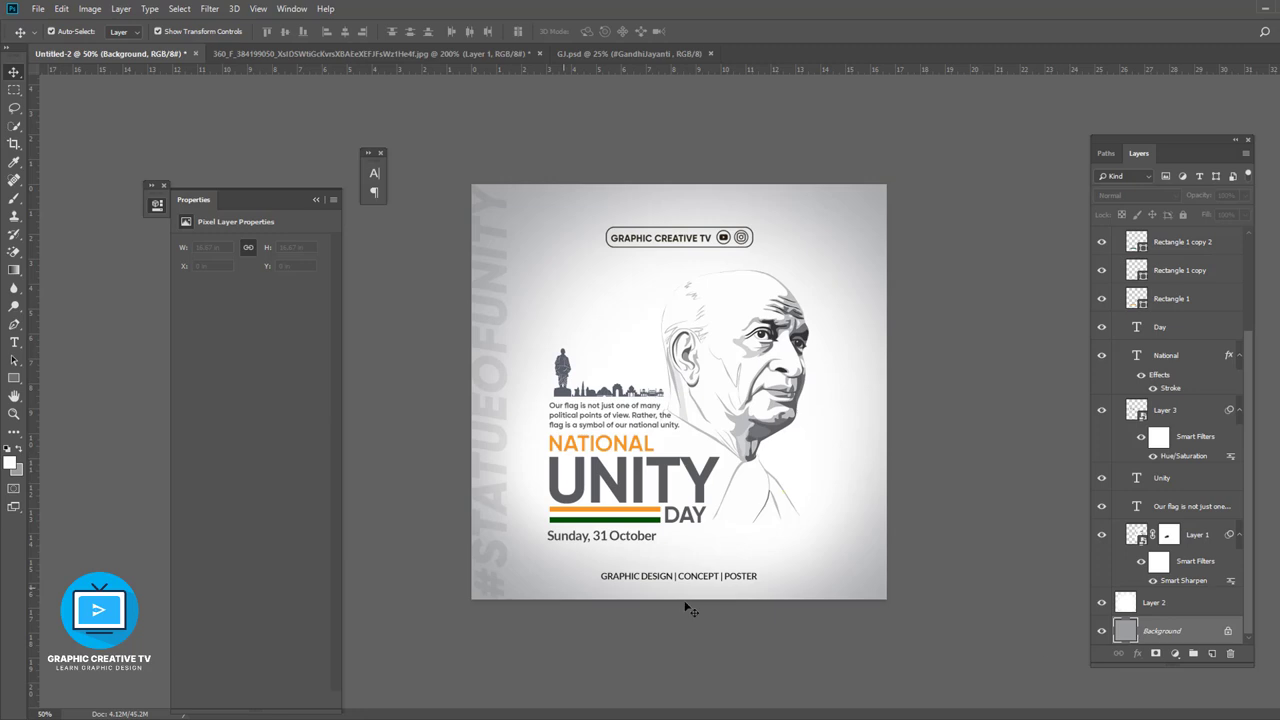
Fill the backdrop with a slightly darker gray.
left_click(20, 475)
left_click(1117, 448)
key("ctrl+BackSpace")
Set up a large 13%-opacity eraser on the white Layer 2's top-left corner.
key("alt+bracketright")
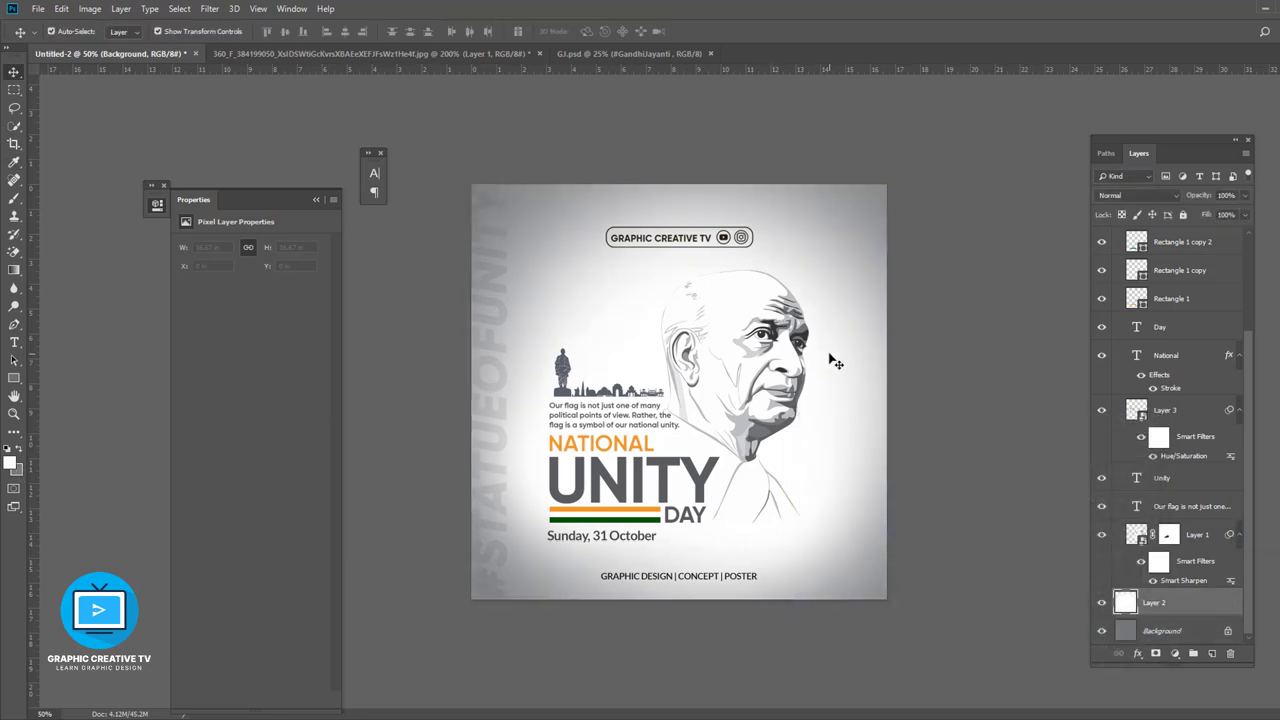
left_click(14, 251)
left_click(80, 252)
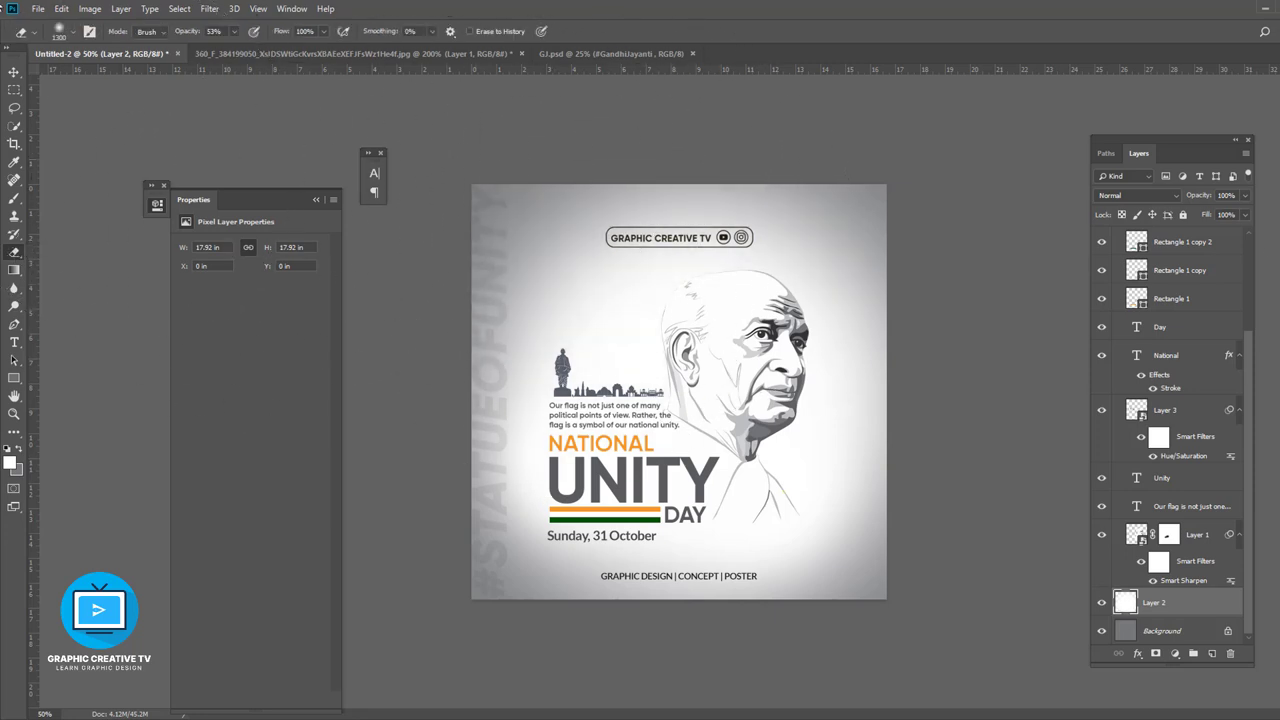
key("ctrl+z")
Select the portrait layer and stamp a merged copy of the visible layers.
key("v")
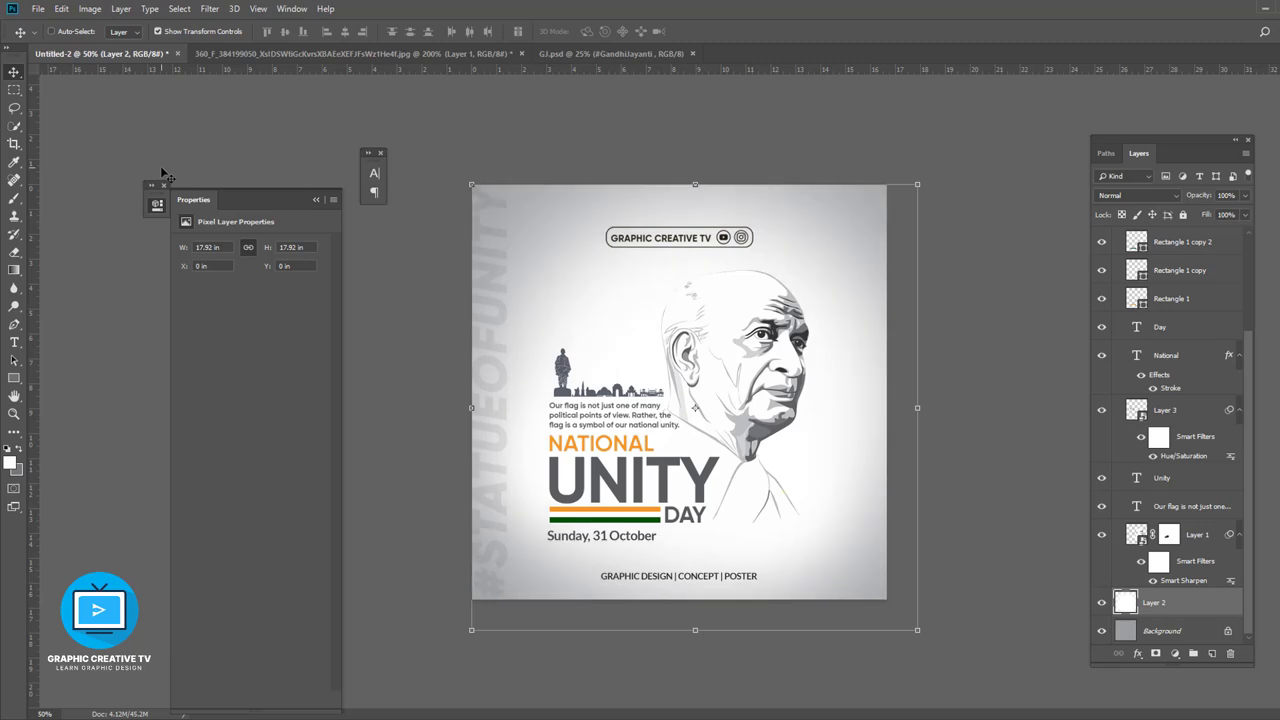
left_click(787, 427)
key("ctrl+alt+shift+e")
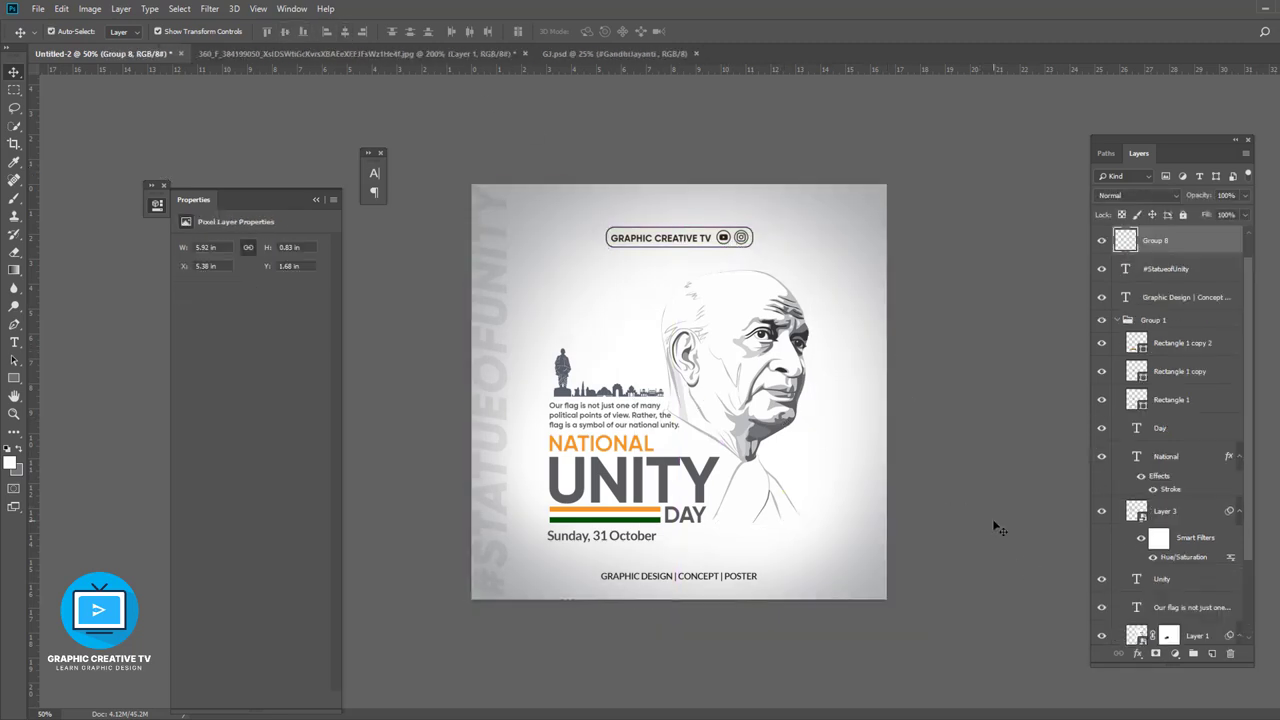
Undo the merged copy and move the 'Sunday, 31 October' text into Group 1.
key("ctrl+z")
left_click(1116, 276)
left_click(1101, 348)
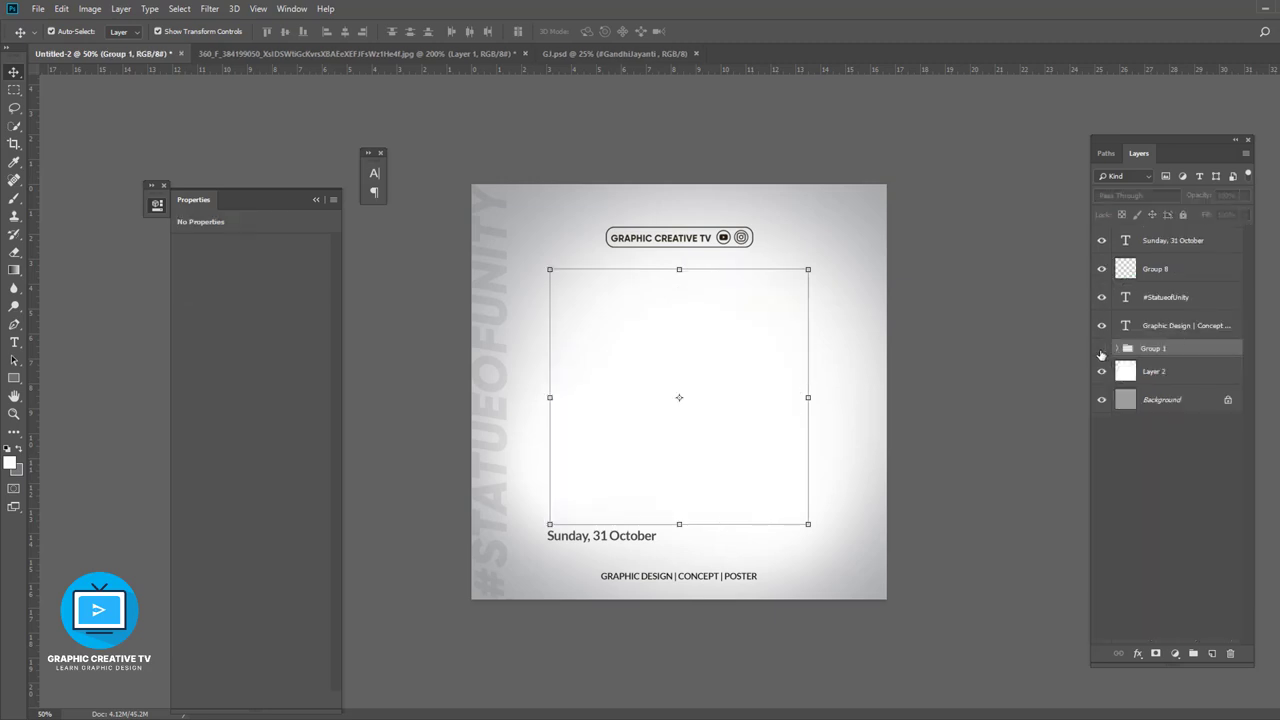
left_click_drag(1160, 297, 1163, 344)
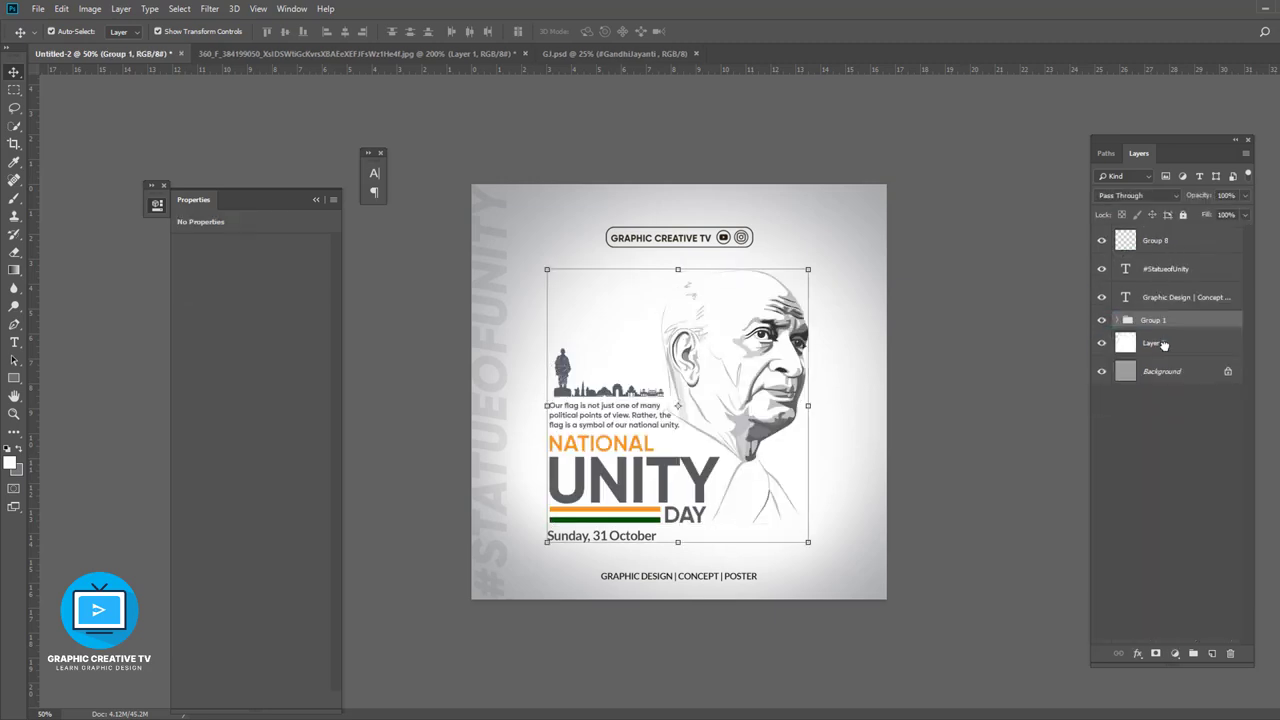
Centre Group 1 horizontally on the canvas, then deselect.
key("ctrl+a")
left_click(344, 31)
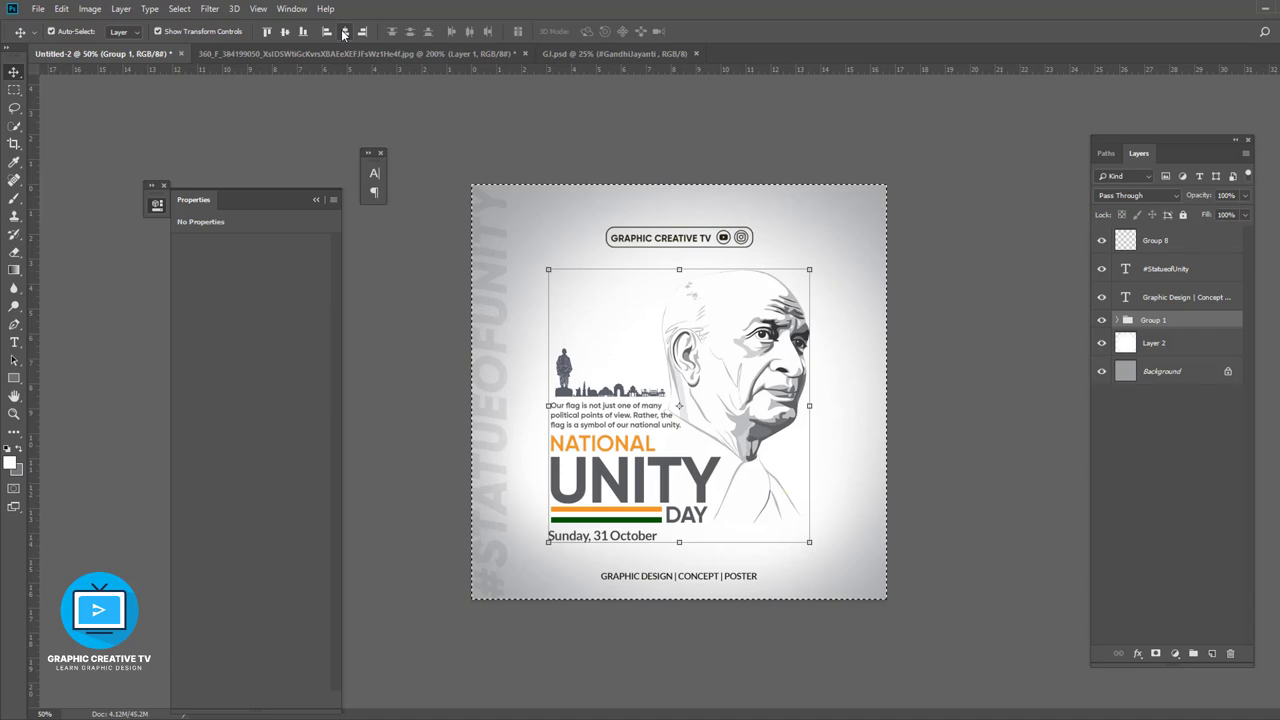
left_click(968, 412)
key("ctrl+d")
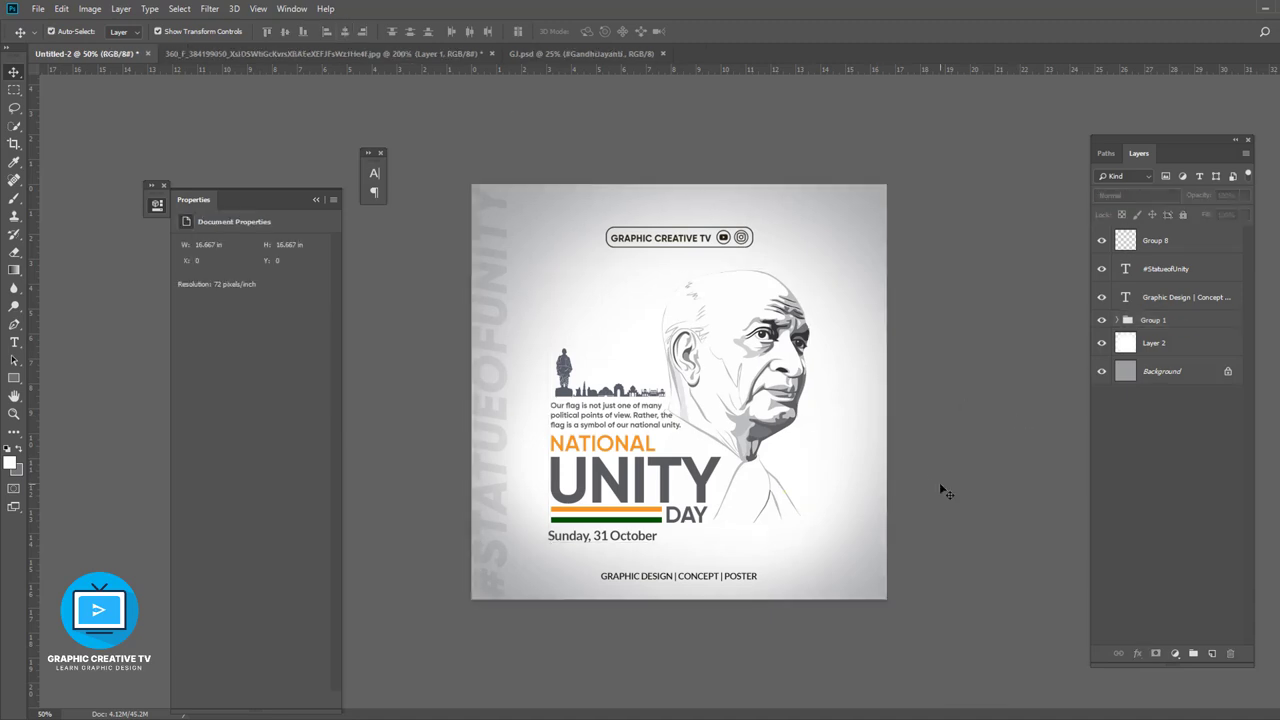
Nudge the 'Sunday, 31 October' date text slightly sideways.
left_click(652, 539)
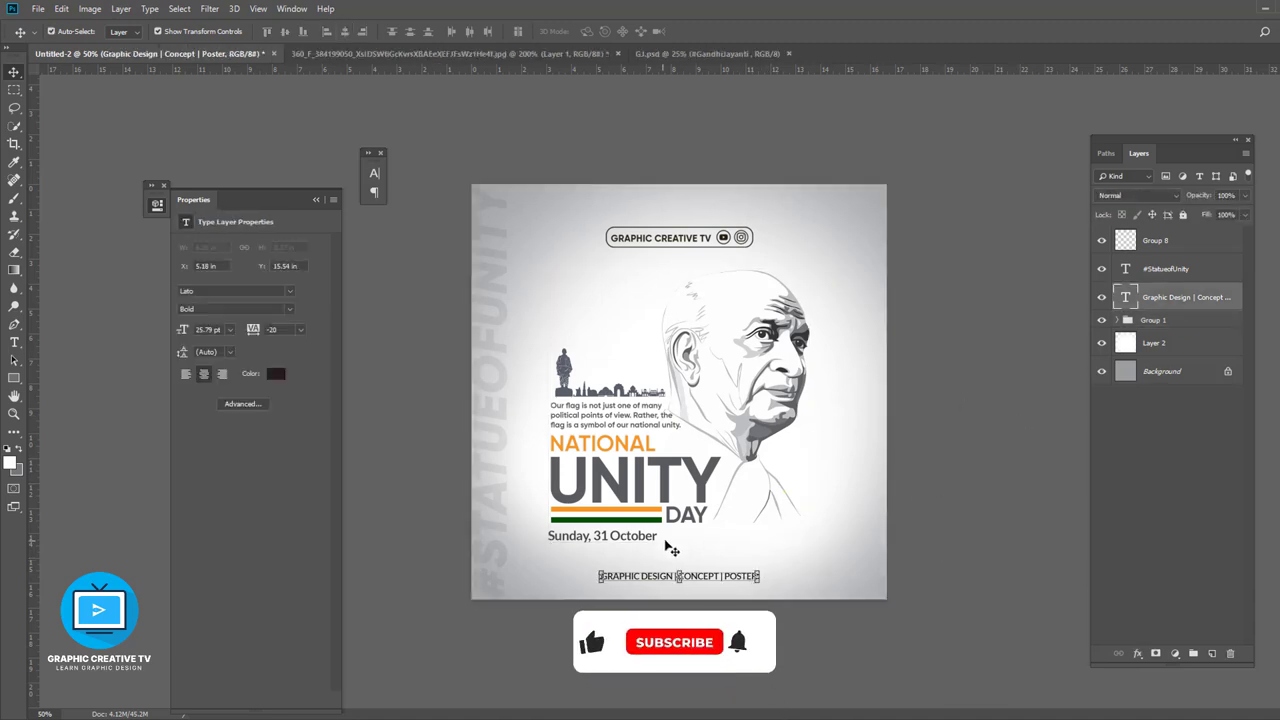
left_click_drag(659, 545, 619, 540)
left_click(920, 531)
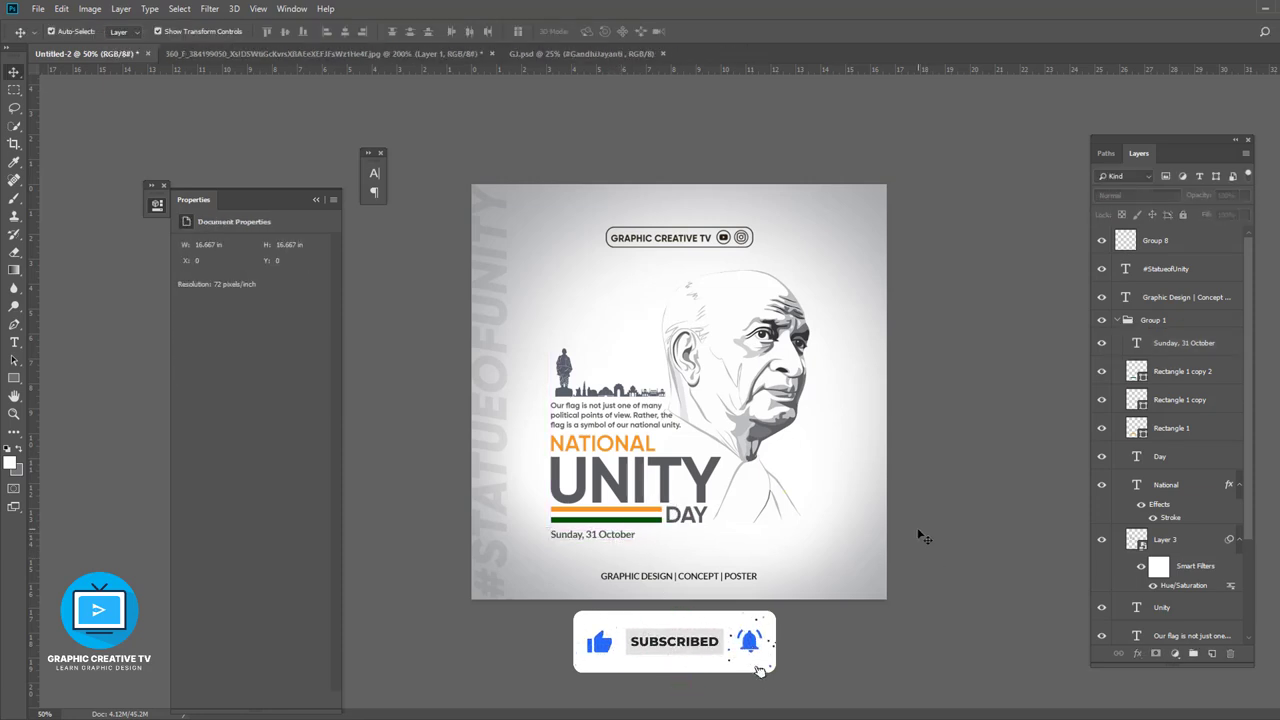
left_click(615, 543)
left_click(916, 456)
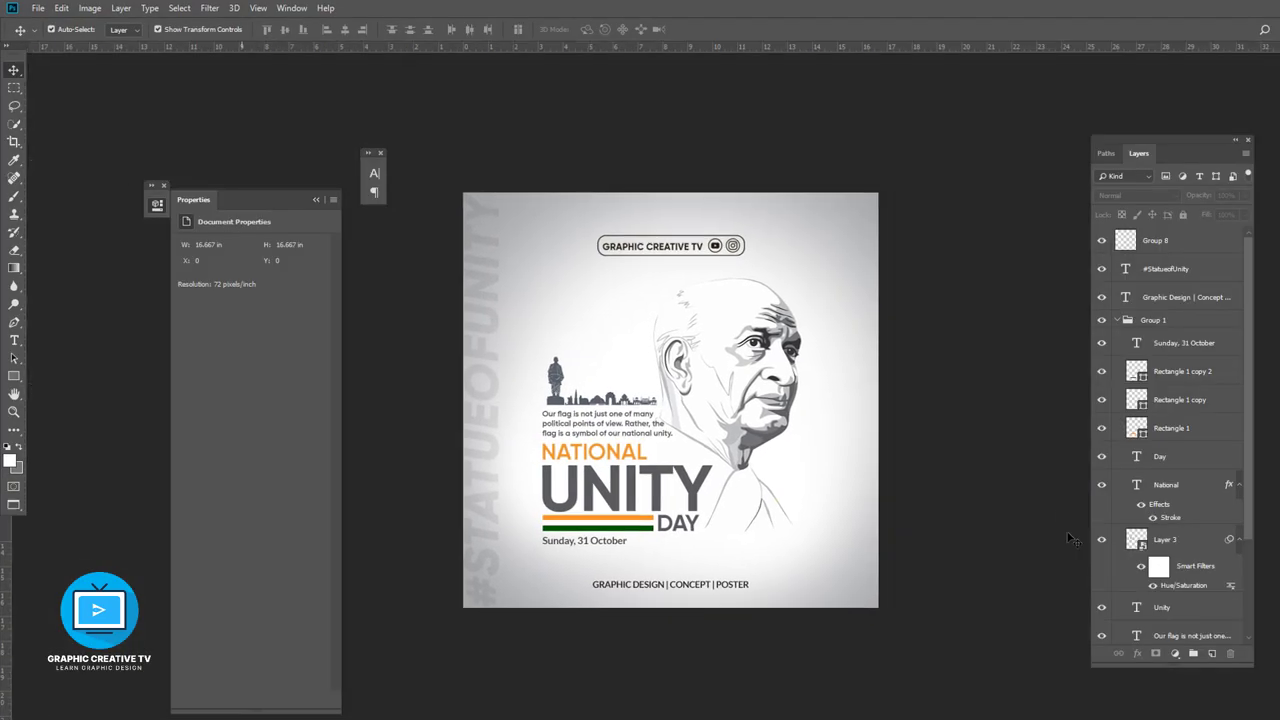
Make the surround around the poster black and hide all panels.
right_click(986, 381)
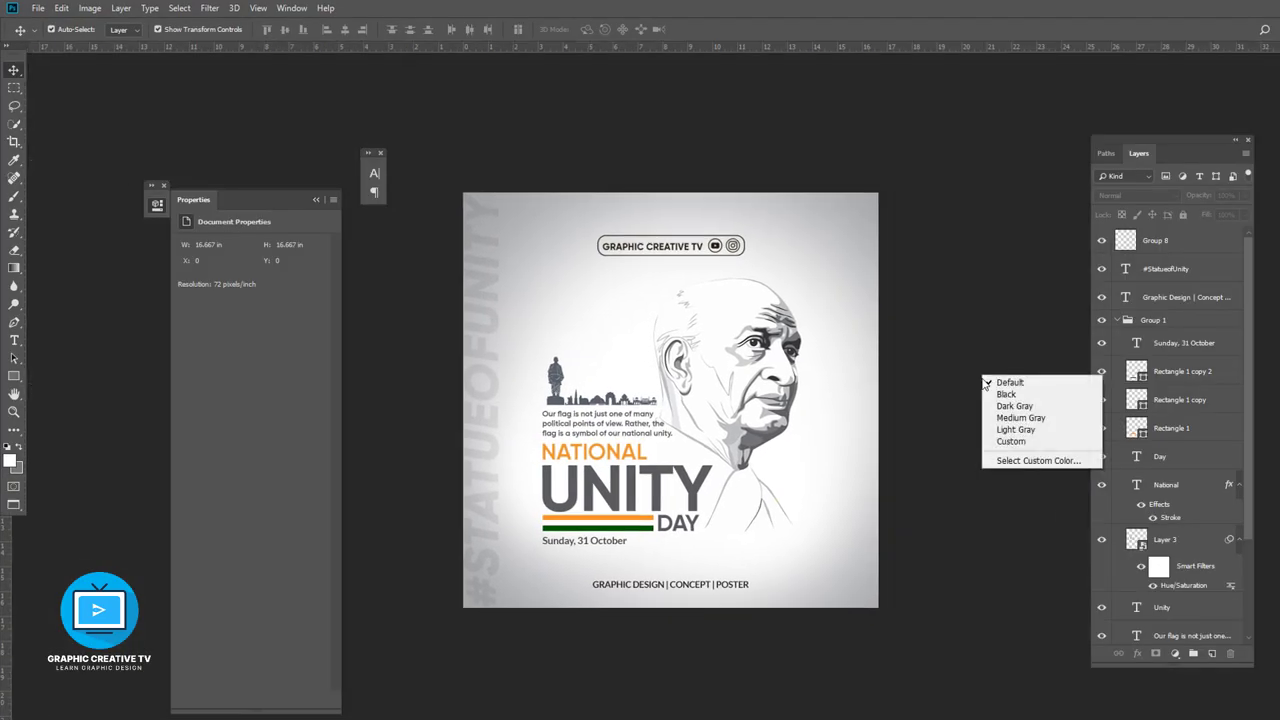
left_click(1006, 394)
left_click(316, 199)
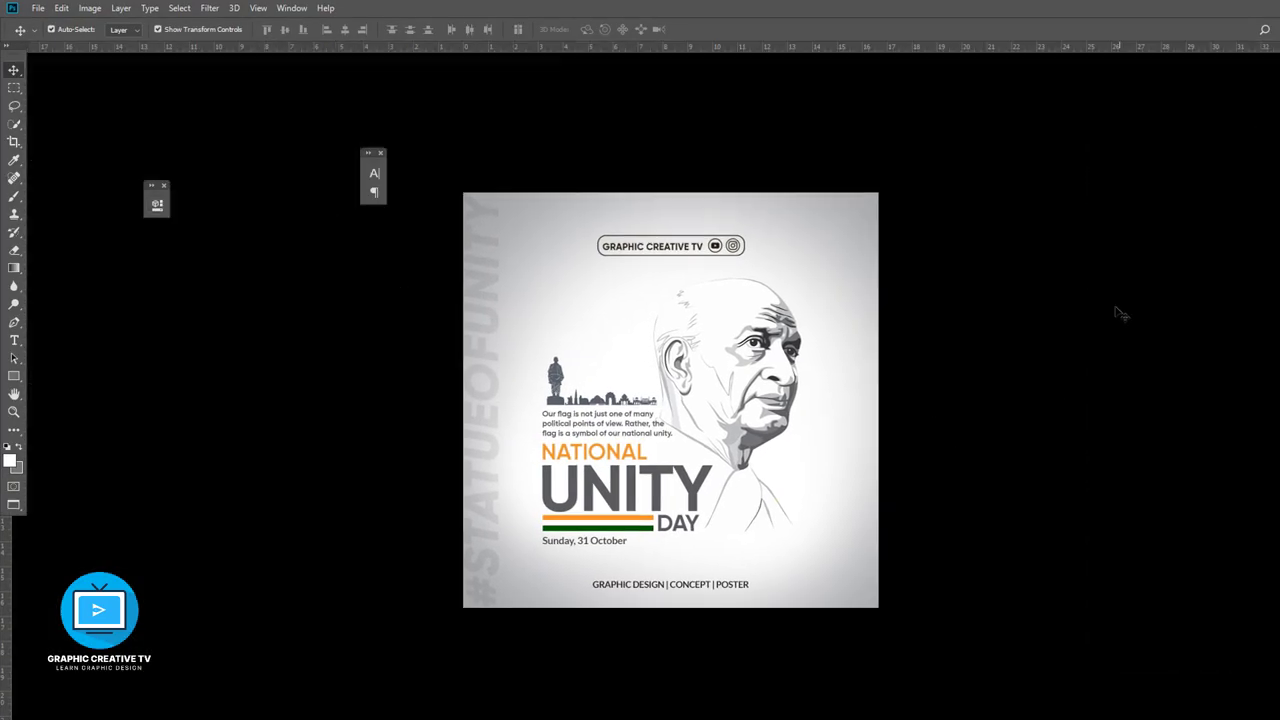
left_click(381, 153)
left_click(164, 185)
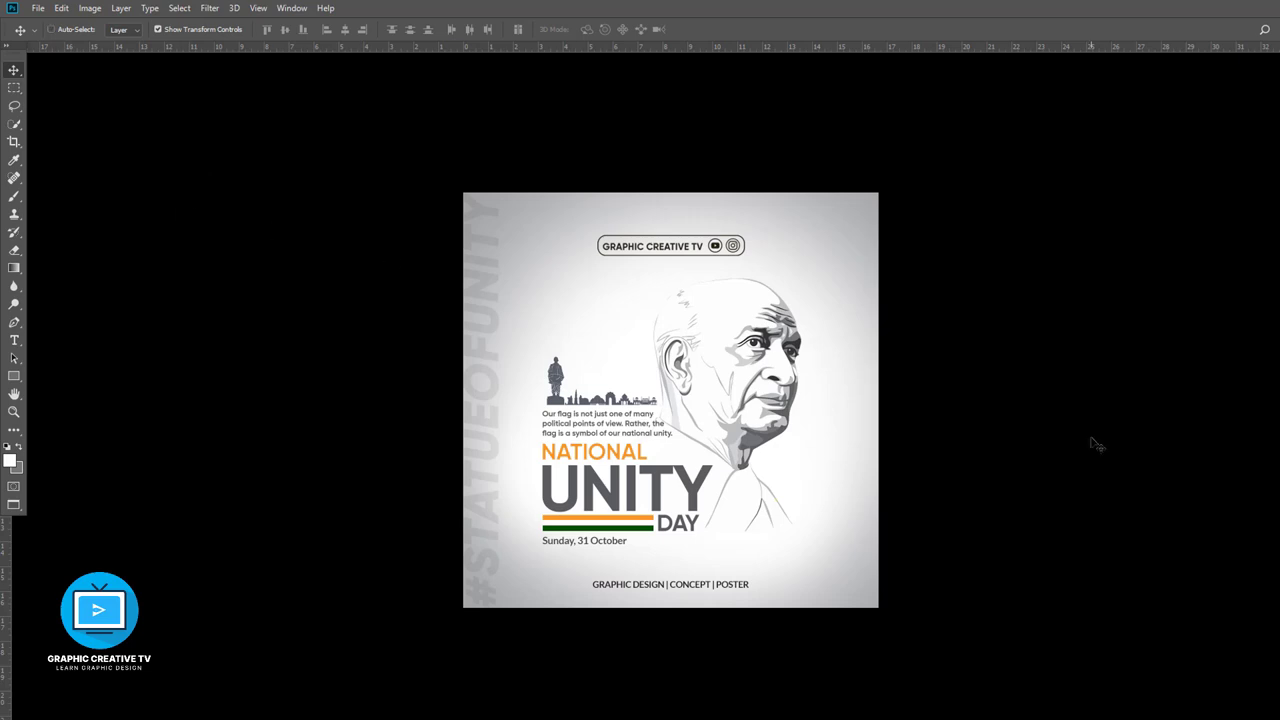
Zoom to fit, then out slightly to view the whole poster.
key("ctrl+0")
key("ctrl+minus")
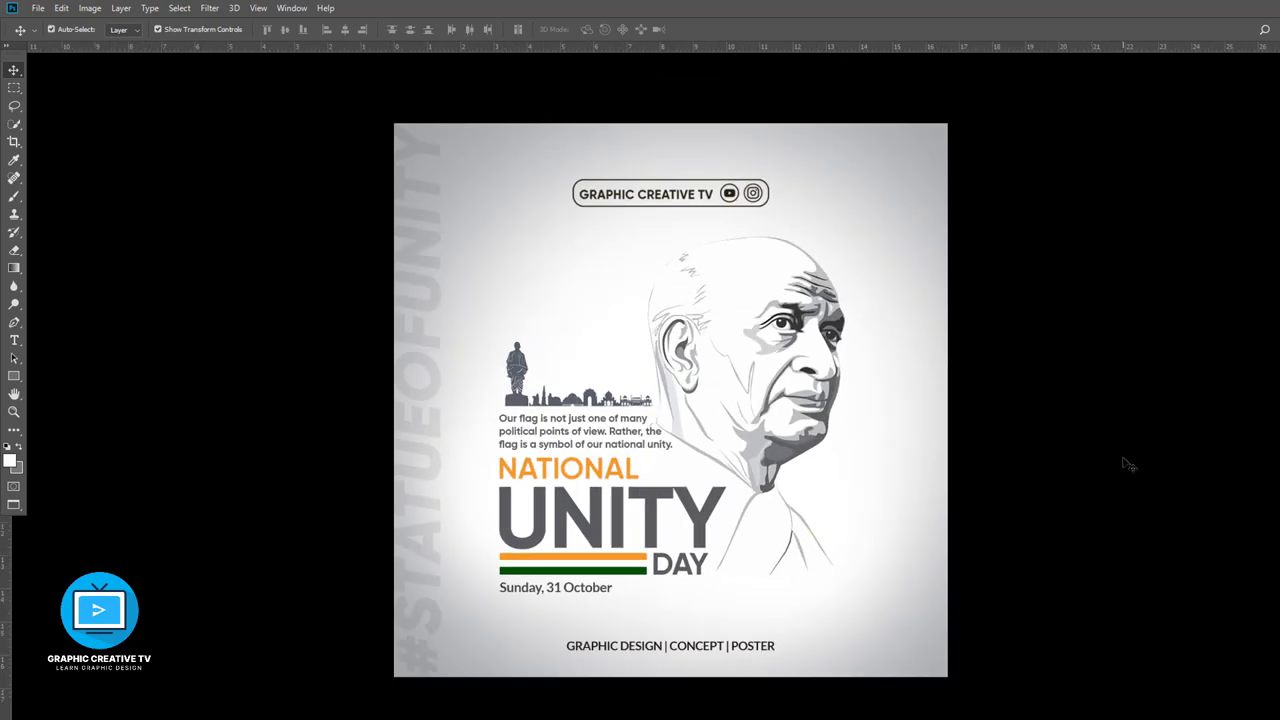
key("ctrl+minus")
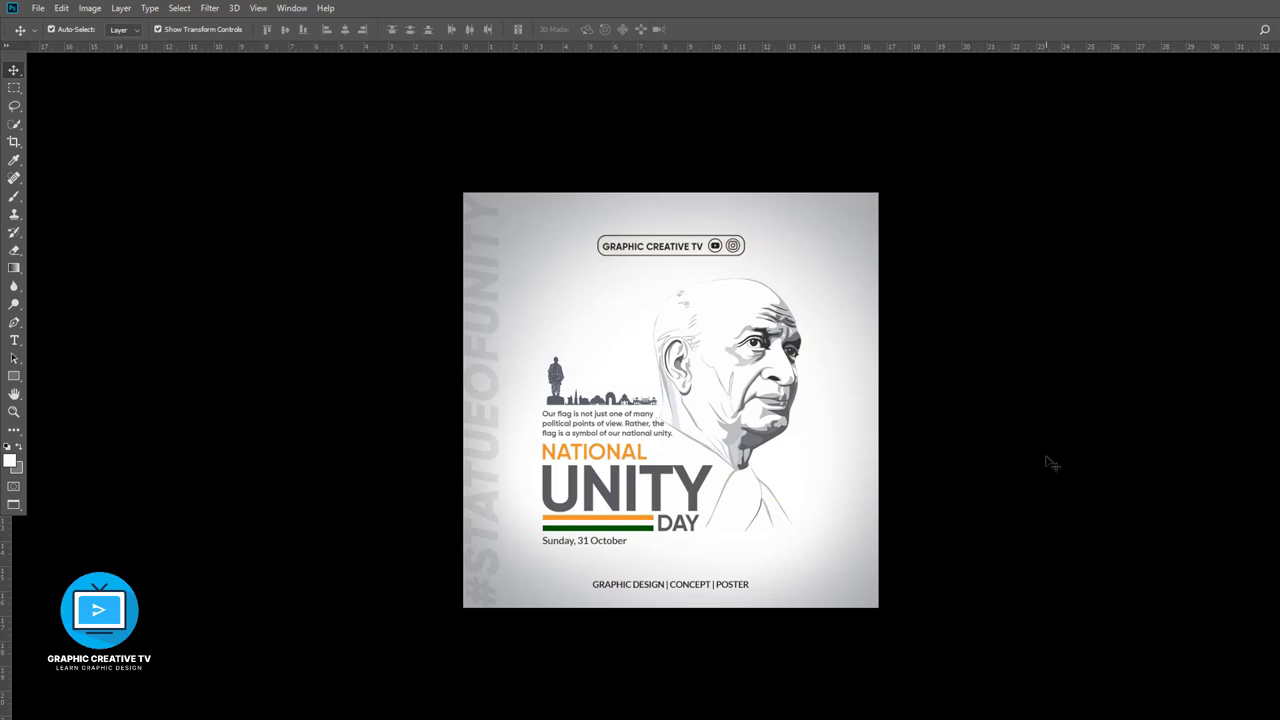